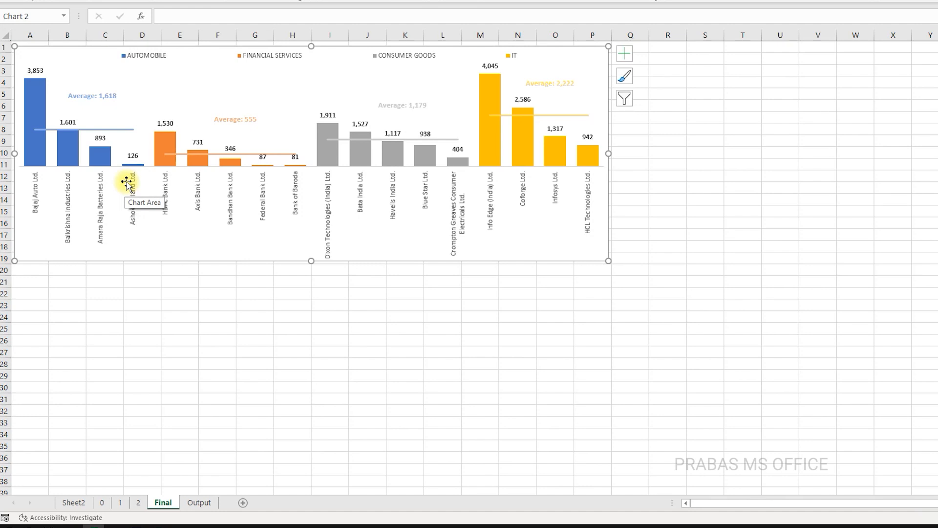
Compare the industry and company data on Sheet2 with the column charts on sheets Final, 0 and 1.
left_click(73, 503)
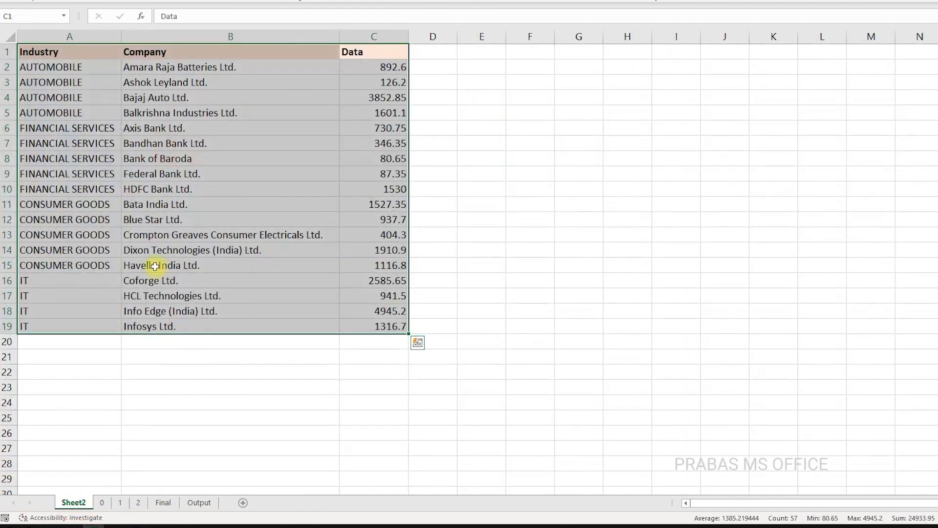
left_click(162, 502)
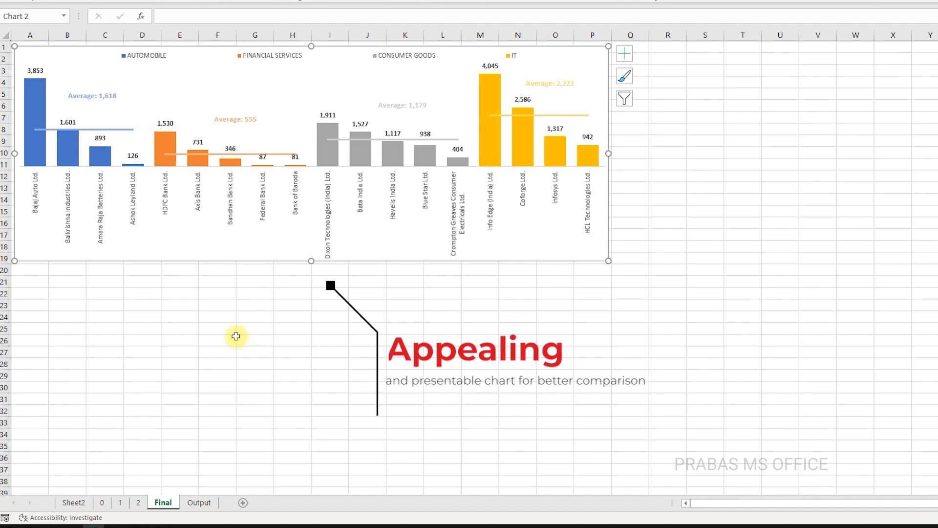
left_click(73, 502)
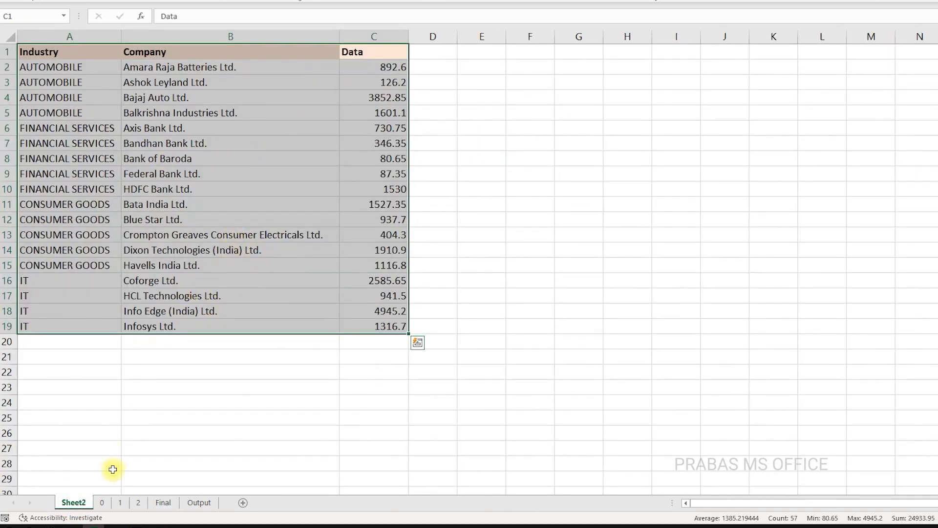
left_click(101, 502)
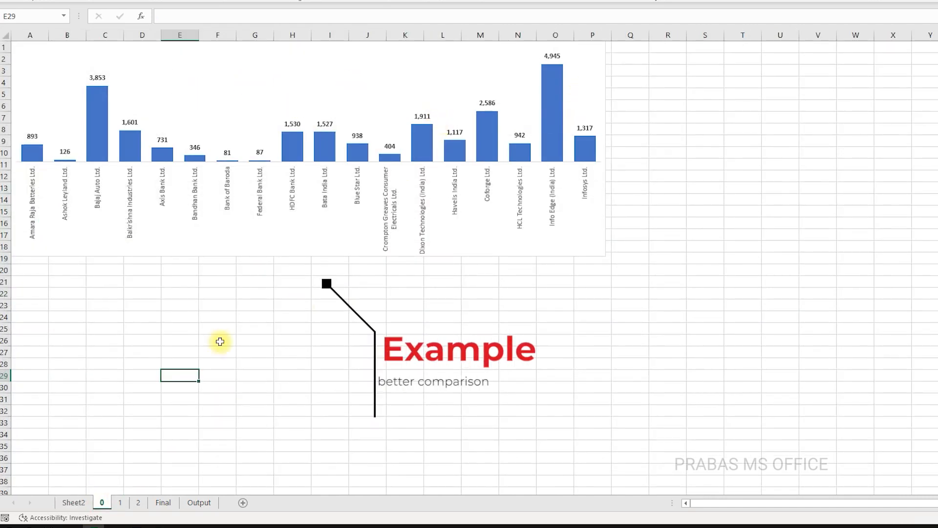
left_click(73, 502)
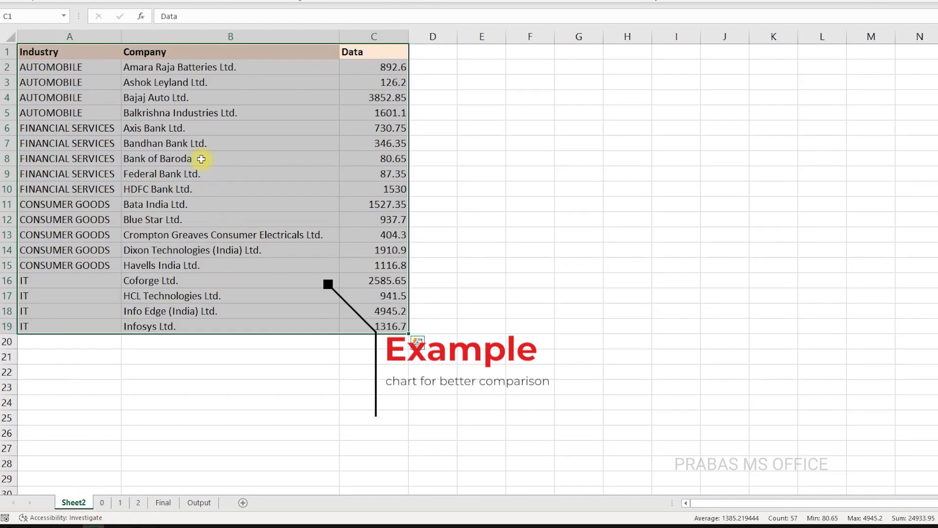
left_click(103, 503)
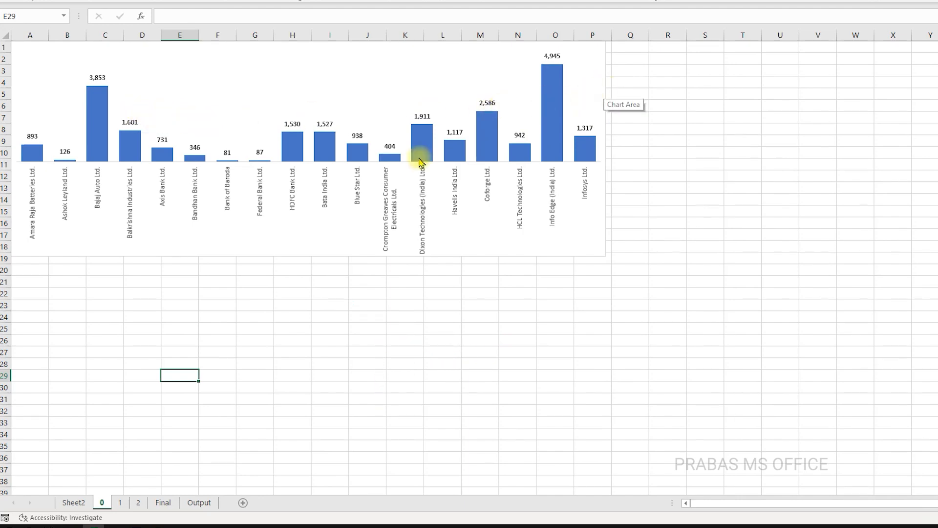
left_click(73, 502)
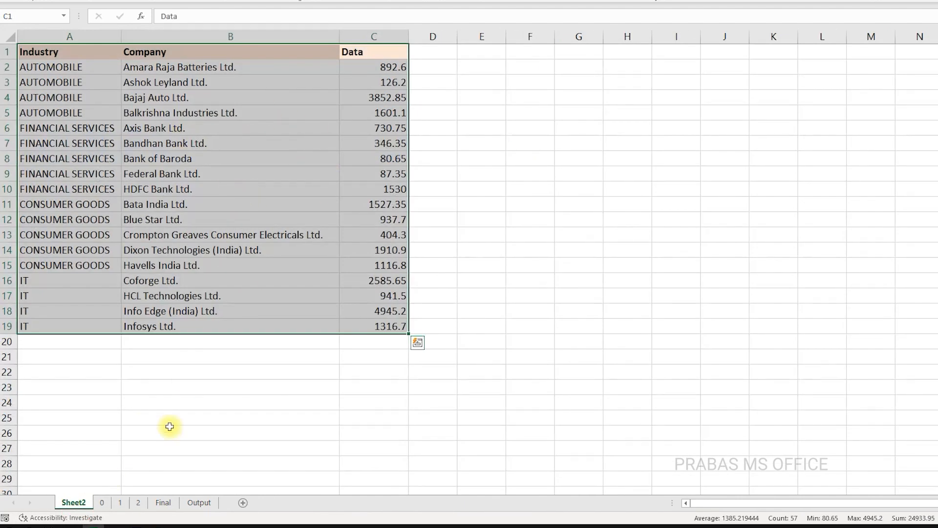
left_click(102, 503)
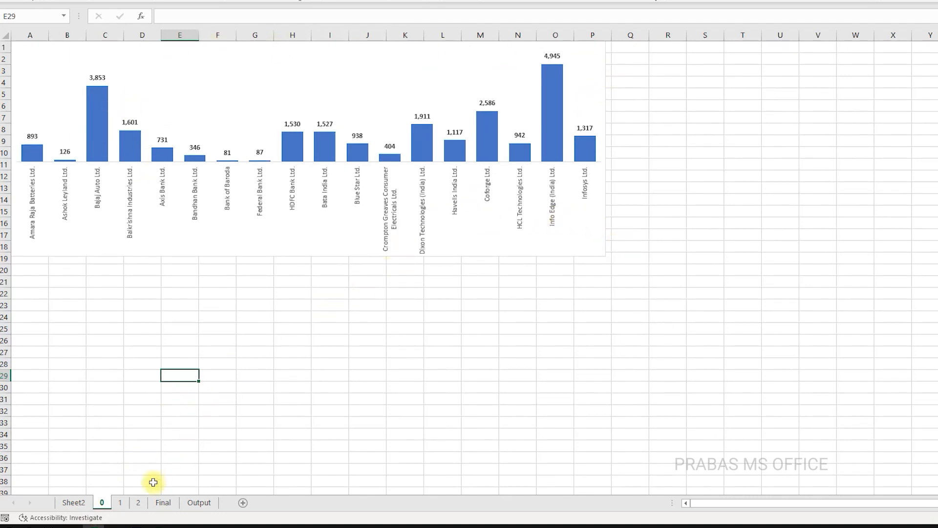
left_click(120, 502)
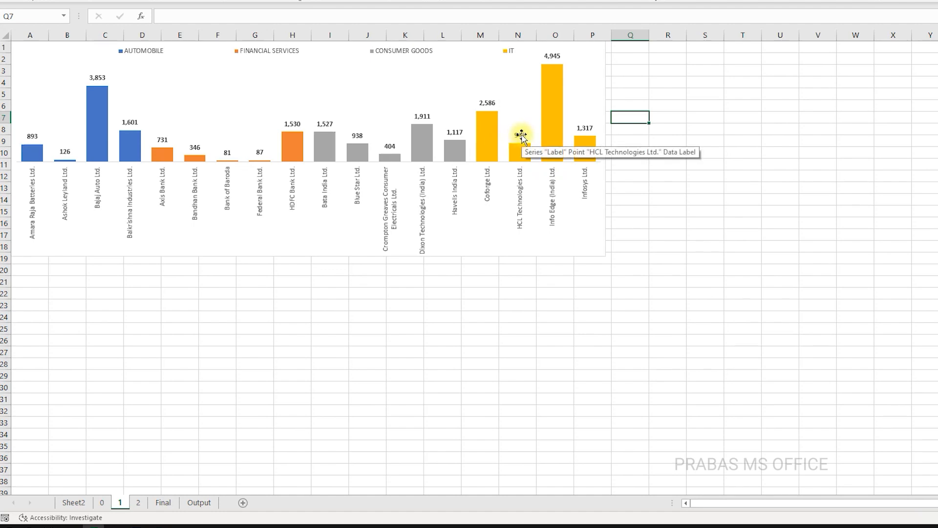
left_click(74, 502)
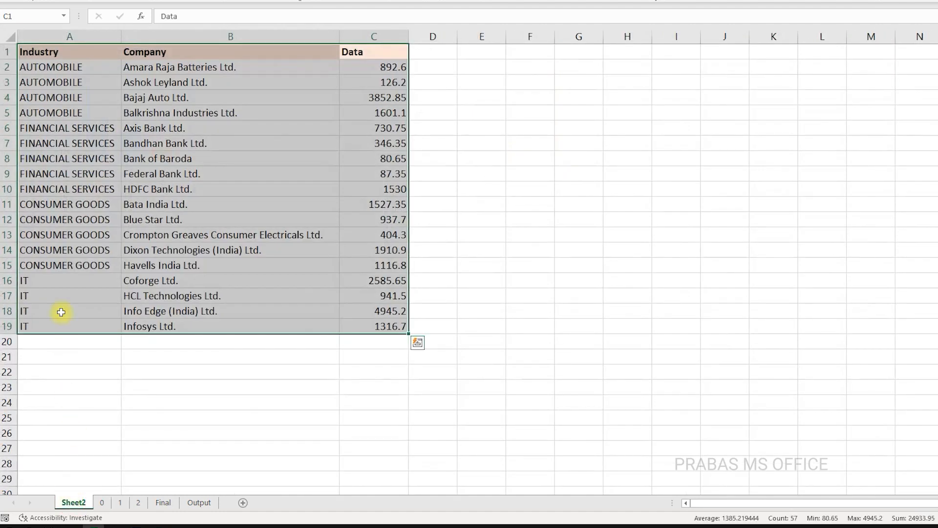
Examine how the companies in the Sheet2 table are grouped under the AUTOMOBILE and FINANCIAL SERVICES industries.
left_click_drag(103, 67, 100, 111)
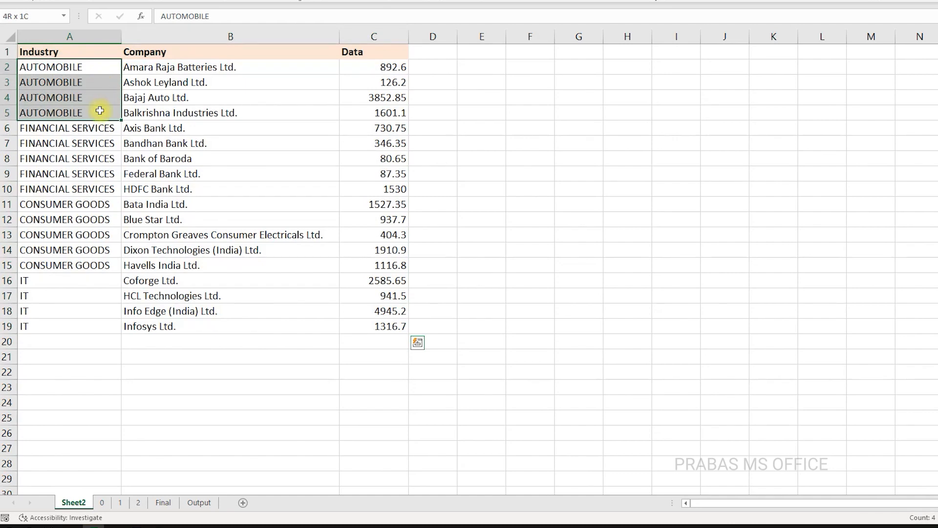
left_click_drag(142, 63, 126, 111)
left_click_drag(89, 67, 89, 112)
left_click_drag(146, 66, 149, 108)
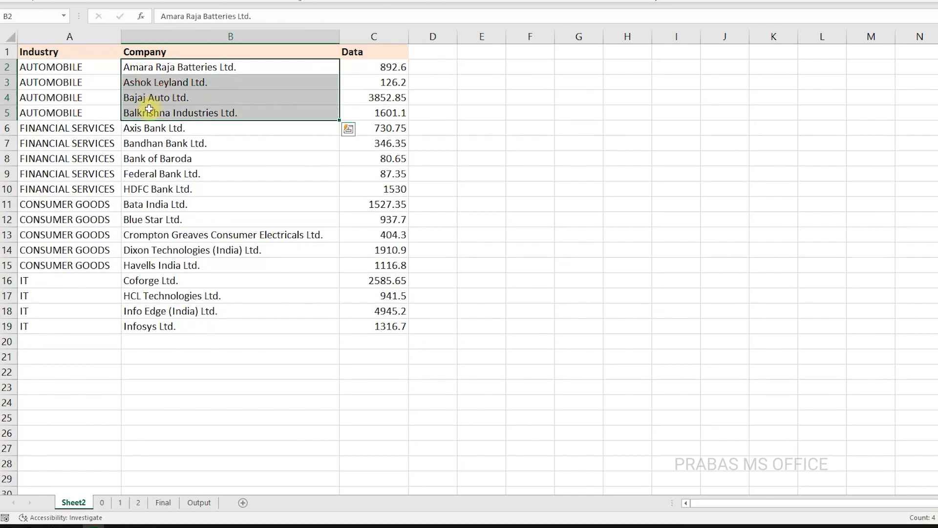
left_click_drag(97, 126, 92, 176)
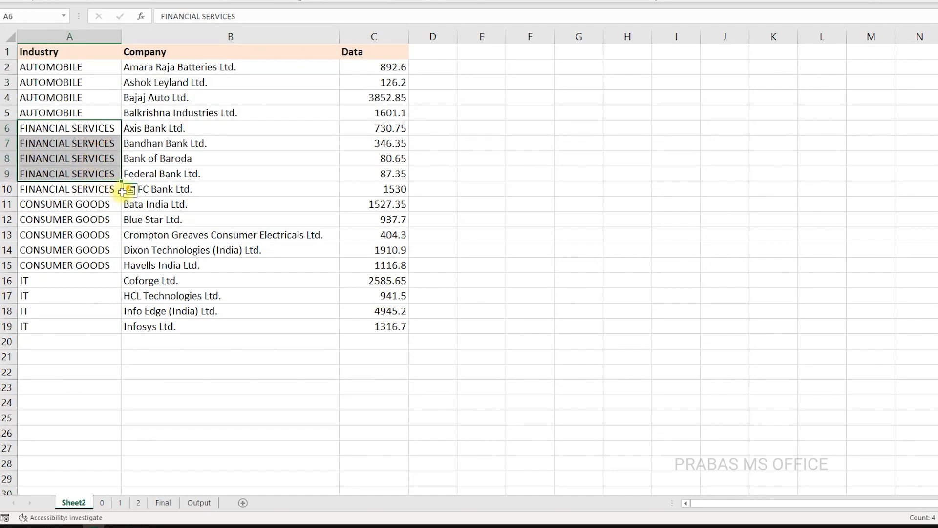
left_click_drag(147, 188, 151, 130)
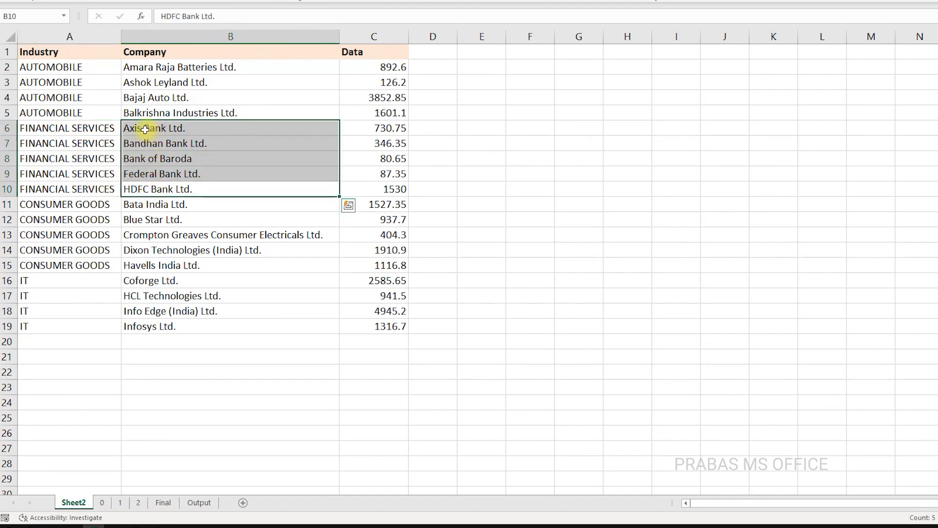
Compare the industry colors, sorting, average labels and average lines of the charts on sheets 1, 2 and Final.
left_click(124, 504)
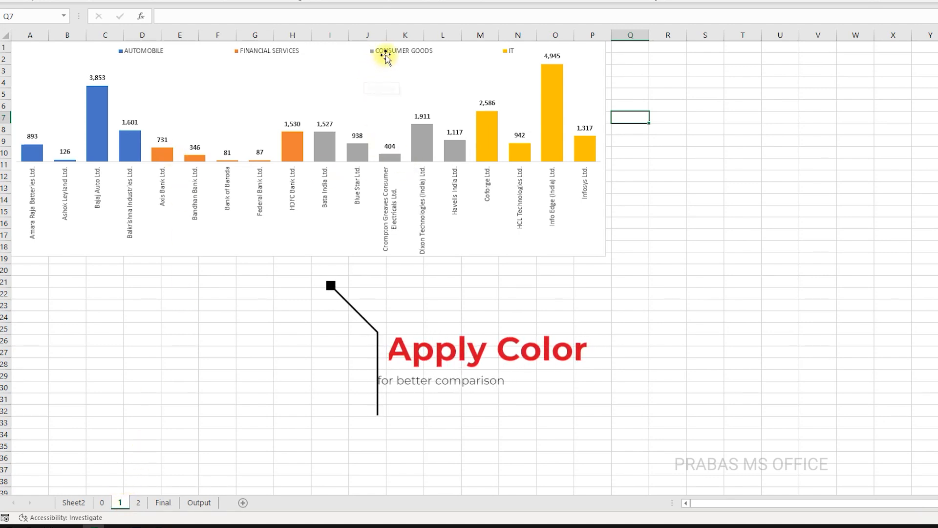
left_click(139, 503)
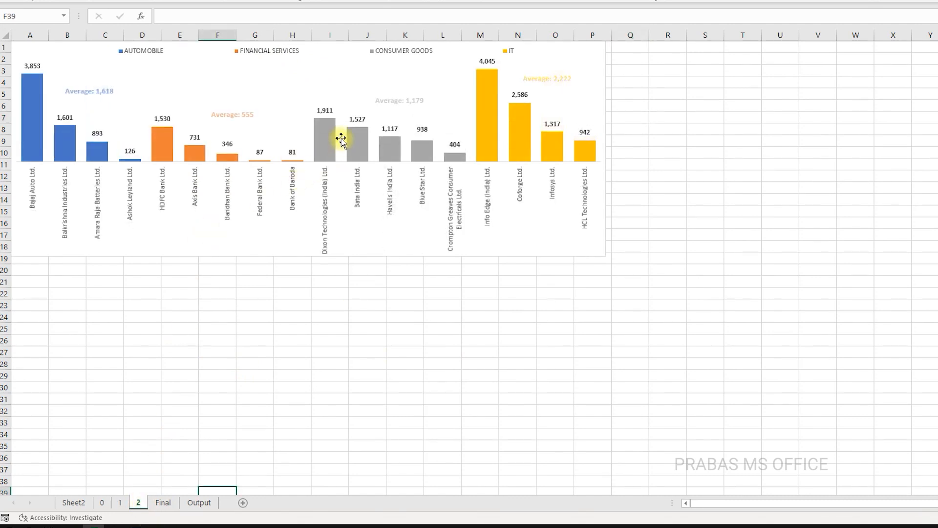
left_click(120, 502)
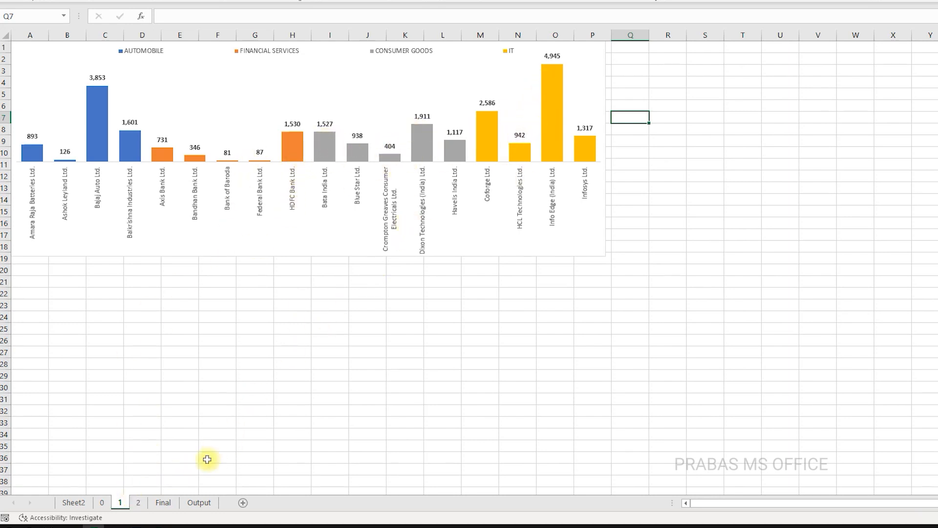
left_click(137, 502)
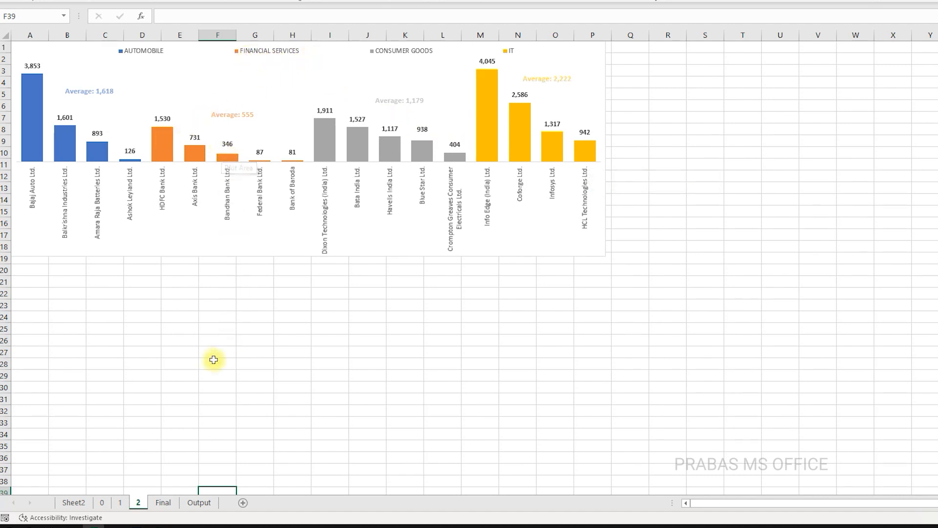
left_click(165, 502)
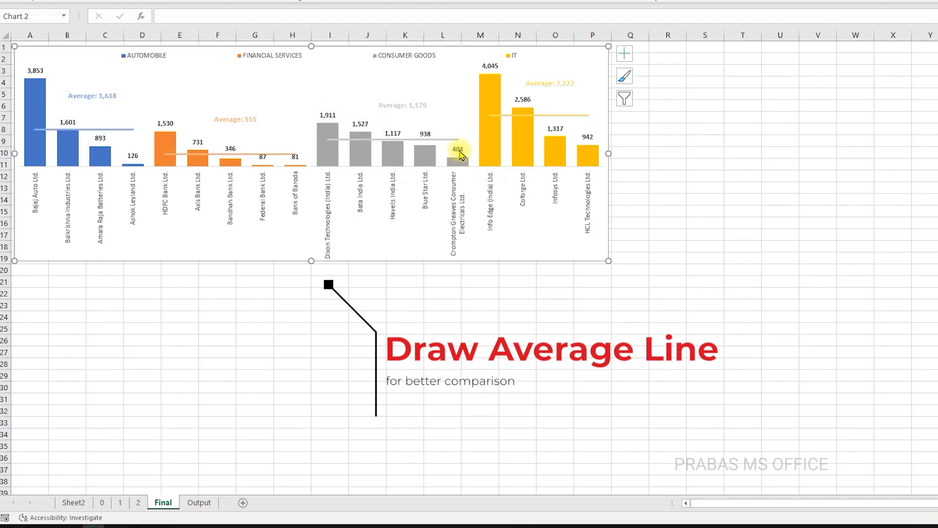
mouse_move(436, 167)
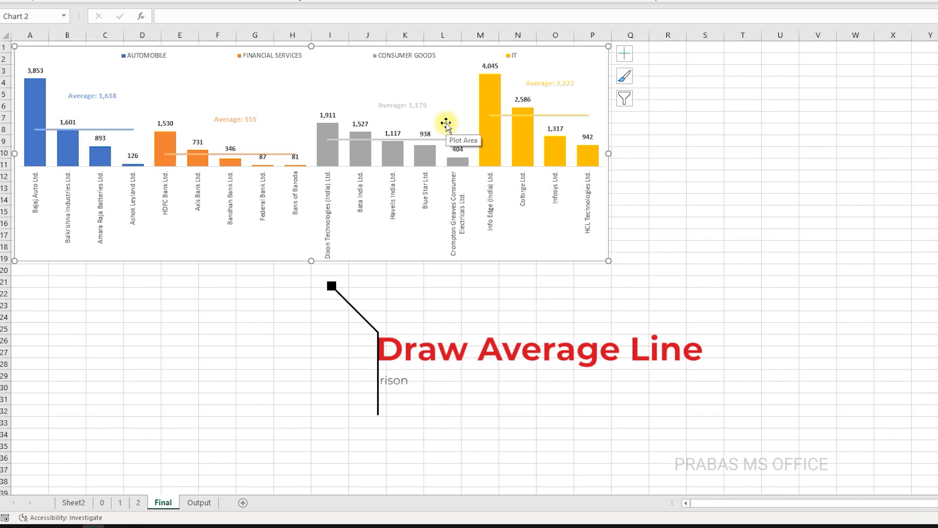
mouse_move(462, 48)
left_mouse_down()
mouse_move(546, 65)
mouse_move(542, 75)
mouse_move(459, 45)
left_mouse_up()
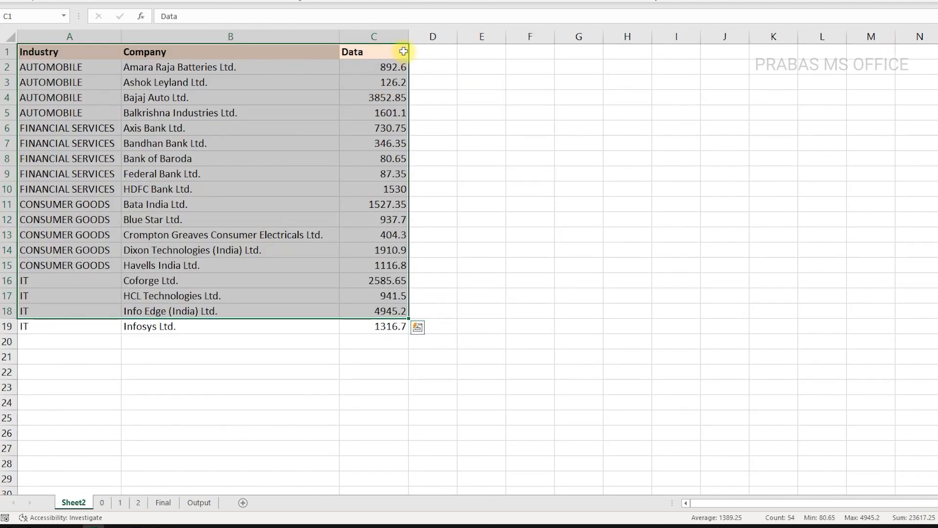
Review the full source table A1:C19 on Sheet2 against the finished chart on the Final sheet.
left_click_drag(404, 50, 57, 327)
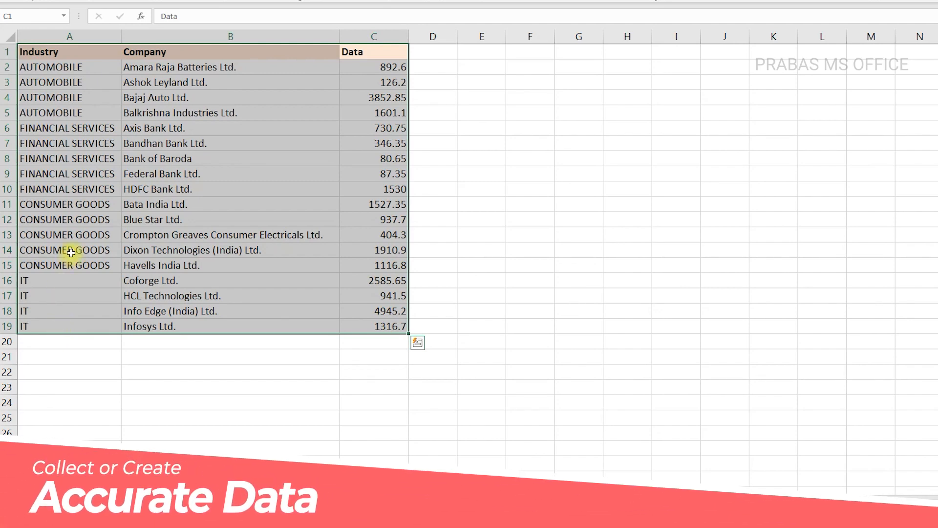
left_click_drag(368, 50, 47, 325)
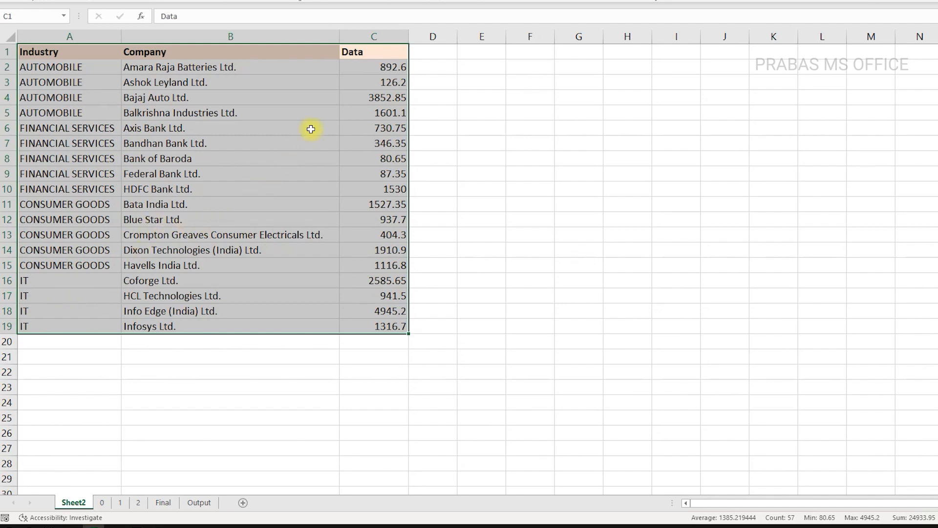
left_click_drag(382, 45, 69, 325)
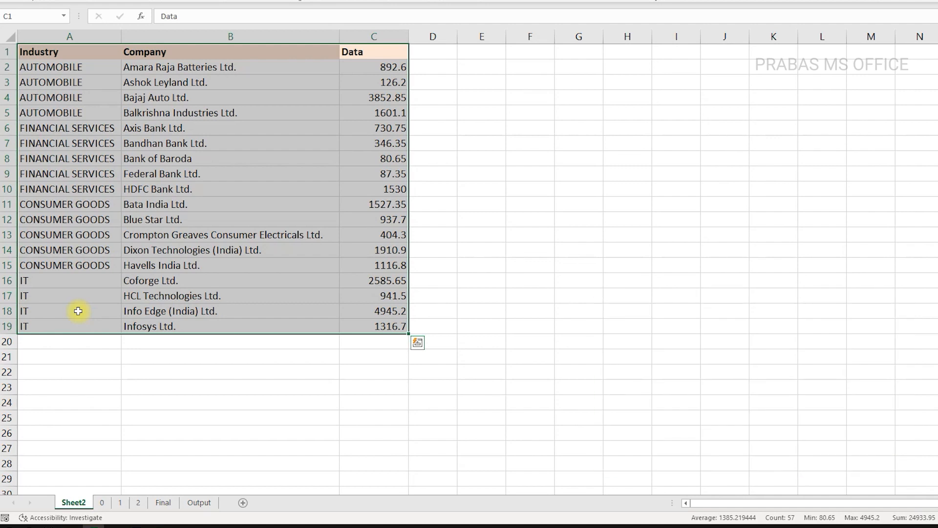
left_click_drag(395, 49, 48, 326)
left_click(164, 503)
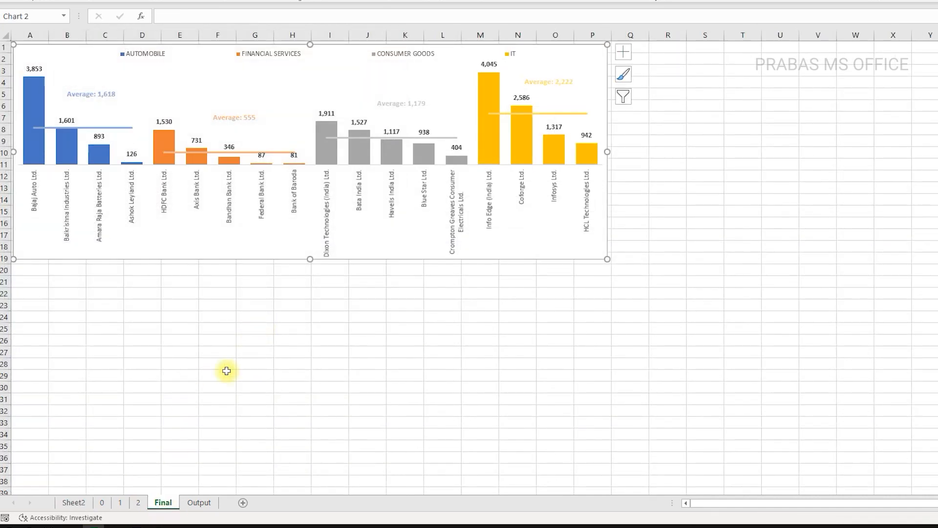
left_click(73, 502)
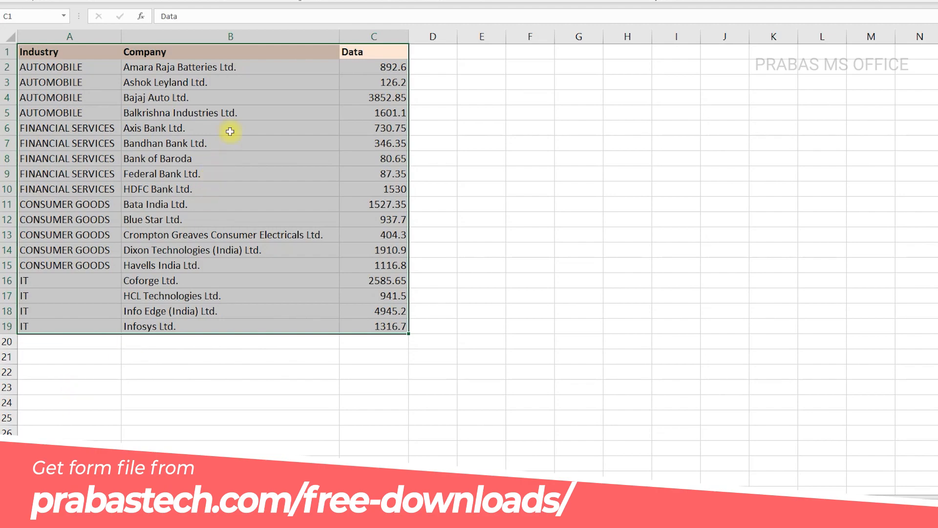
Insert a clustered column chart from the Company and Data columns, B1:C19, and widen it beside the table.
left_click_drag(230, 67, 277, 129)
left_click_drag(374, 55, 222, 319)
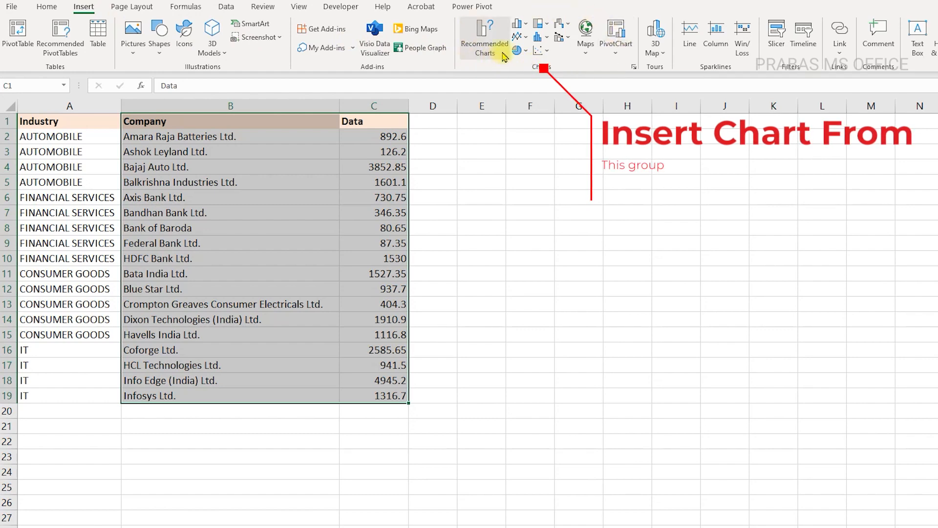
left_click_drag(474, 124, 554, 100)
left_click(501, 115)
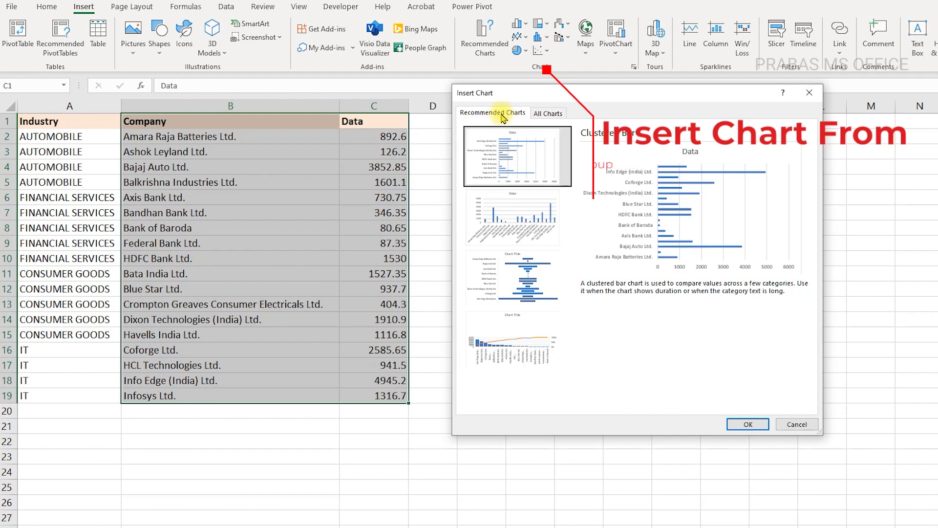
left_click(541, 114)
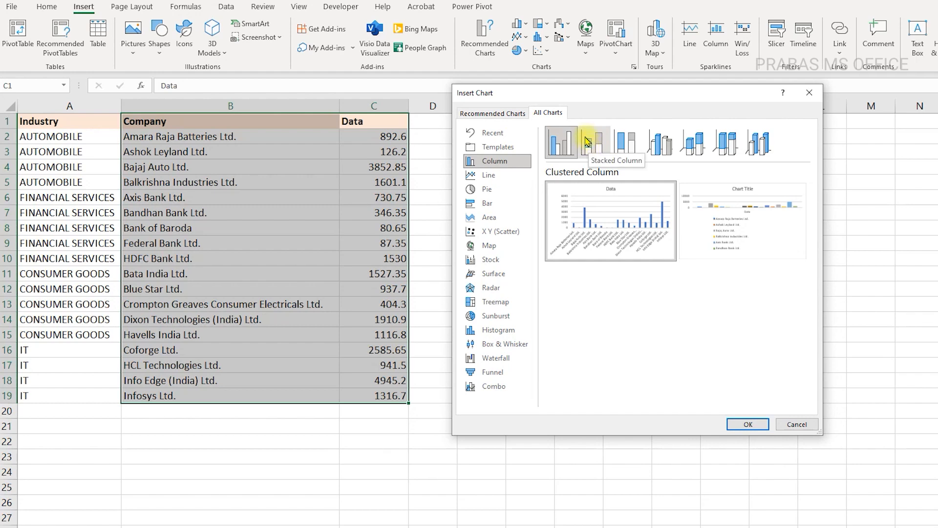
left_click(737, 421)
left_click_drag(599, 226, 643, 152)
left_click_drag(790, 266, 881, 265)
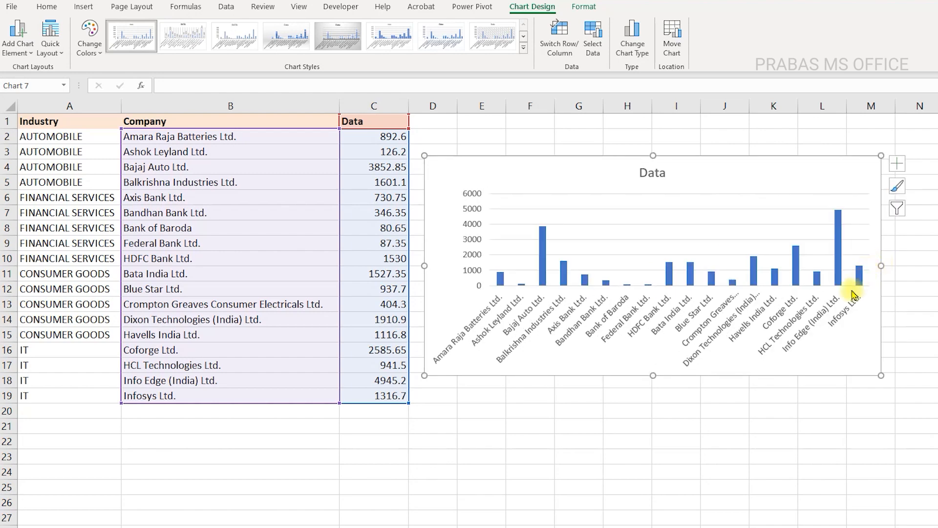
Check the column chart against its Company and Data source range and delete the chart.
left_click(820, 317)
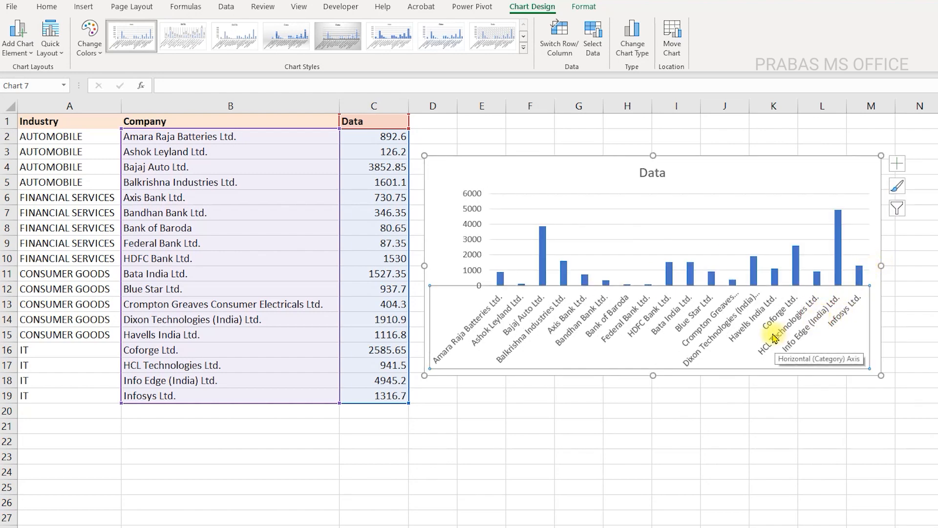
left_click_drag(398, 125, 368, 377)
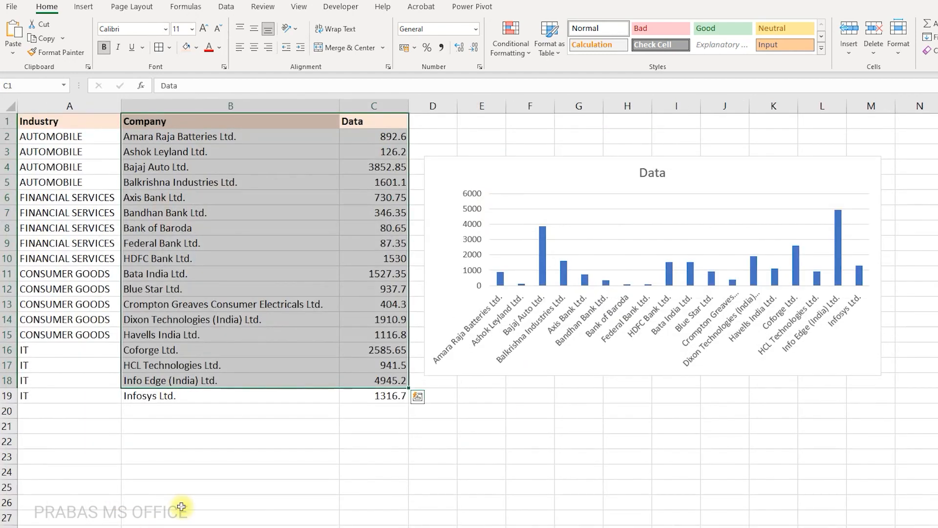
left_click_drag(382, 129, 190, 394)
left_click(601, 206)
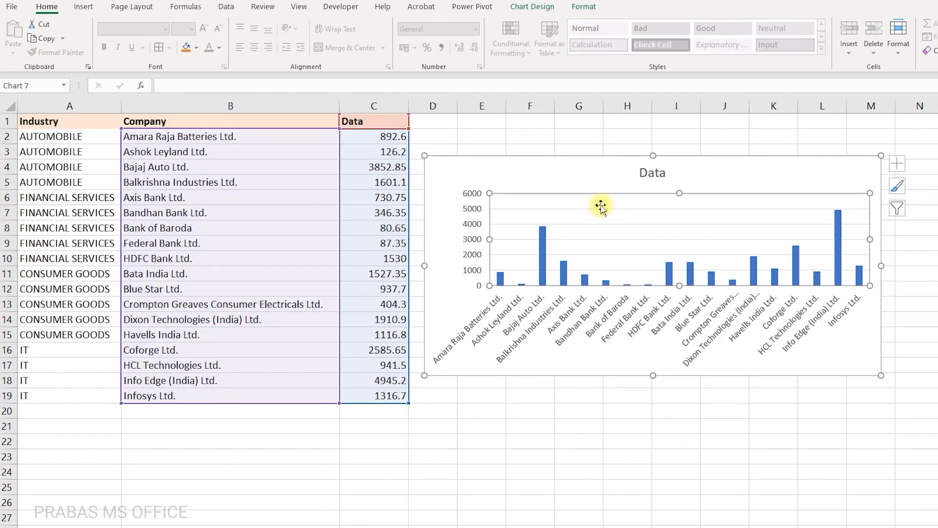
left_click(625, 155)
key("Delete")
Replace the Data header in C1 with the industry name AUTOMOBILE copied from A2.
left_click_drag(383, 122, 175, 398)
left_click_drag(372, 122, 177, 385)
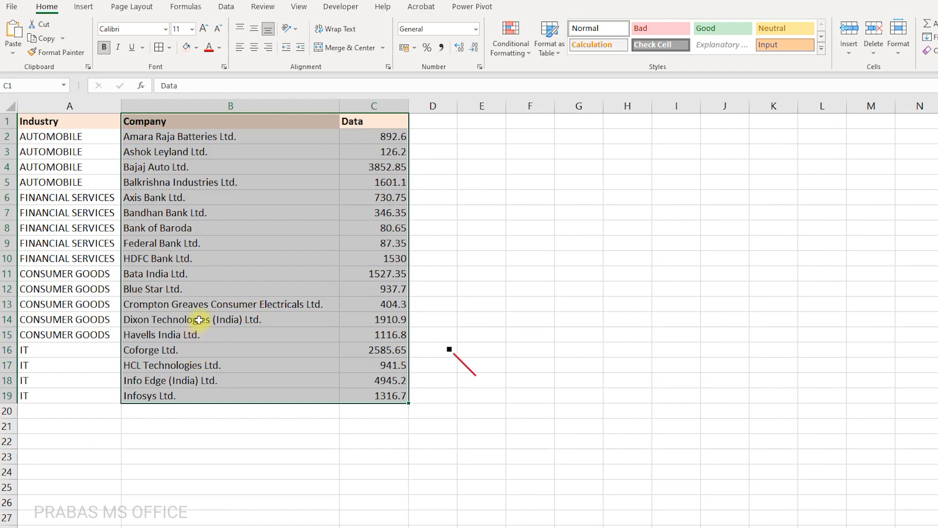
left_click(98, 138)
key("ctrl+c")
left_click(377, 120)
key("ctrl+v")
Copy the industry names FINANCIAL SERVICES from A6 into D1 and CONSUMER GOODS from A11 into E1.
left_click(77, 197)
key("ctrl+c")
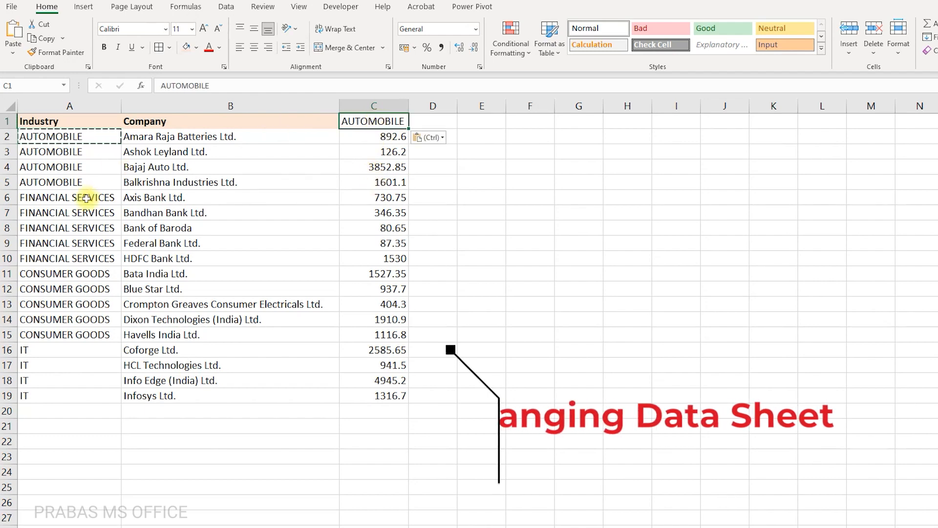
left_click(432, 121)
key("ctrl+v")
left_click(69, 274)
key("ctrl+c")
left_click(511, 122)
left_click(488, 121)
key("ctrl+v")
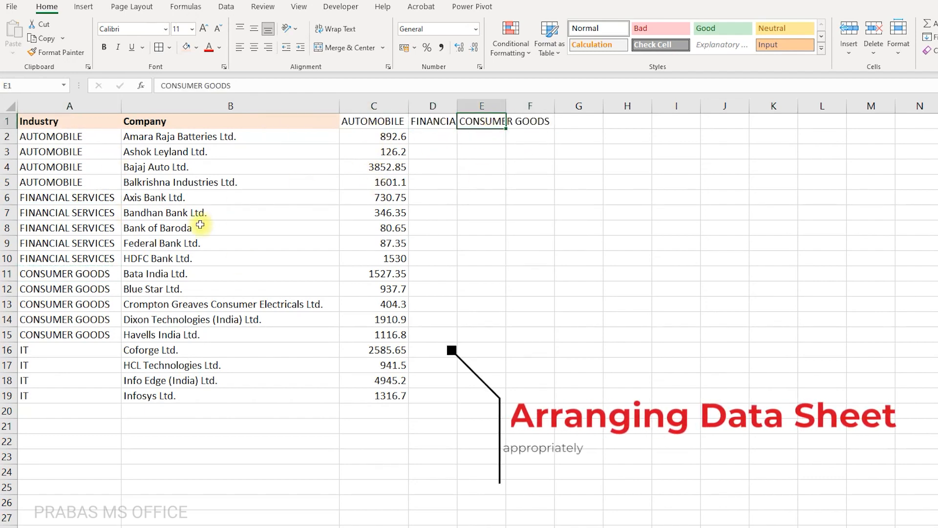
Move the financial services values from C6:C10 to D6:D10 and the consumer goods values from C11:C15 to E11:E15.
mouse_move(376, 198)
left_mouse_down()
mouse_move(366, 258)
mouse_move(376, 198)
left_mouse_up()
key("ctrl+c")
left_click(433, 197)
key("ctrl+v")
left_click(396, 257)
key("Delete")
left_click_drag(386, 273, 481, 315)
Copy the industry name IT into F1 and move its values from C16:C19 to F16:F19.
left_click(78, 347)
key("ctrl+c")
left_click(529, 121)
key("ctrl+v")
left_click_drag(386, 350, 552, 391)
Format the industry headers in C1:F1 with wrapped, centered text and fit the widths of columns C to F.
left_click_drag(373, 121, 538, 121)
key("alt+h")
key("w")
left_click_drag(374, 105, 590, 106)
left_click_drag(550, 140, 395, 142)
key("alt+h")
key("a")
key("c")
left_click(433, 155)
double_click(402, 106)
left_click(445, 153)
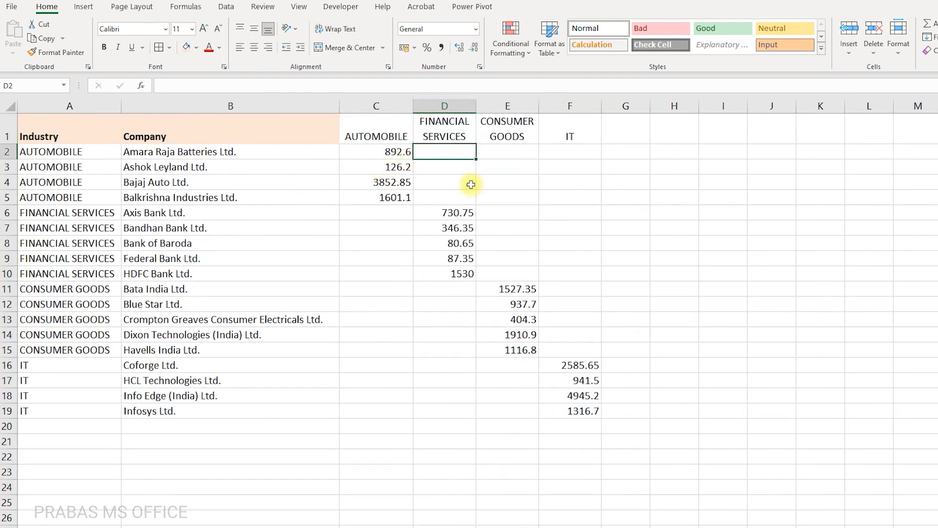
left_click_drag(390, 152, 394, 198)
left_click_drag(446, 156, 443, 425)
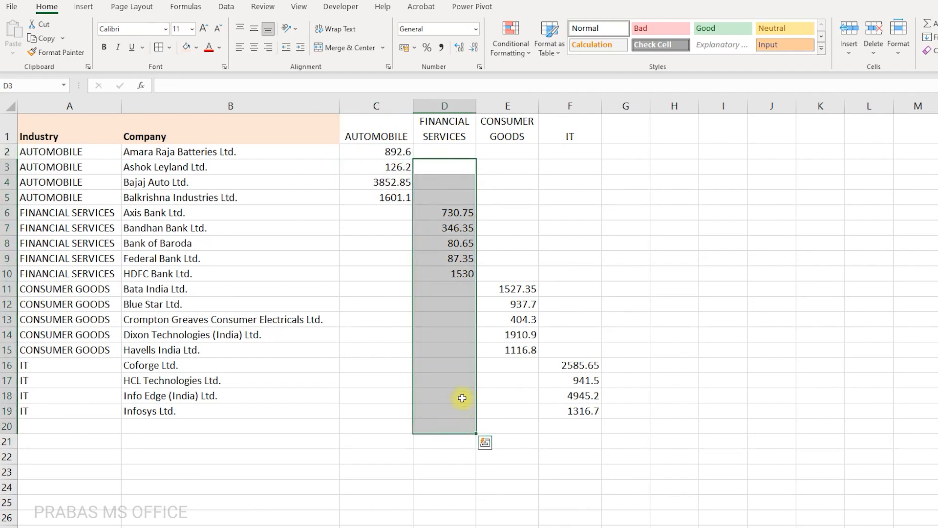
left_click(507, 225)
left_click_drag(409, 130, 578, 412)
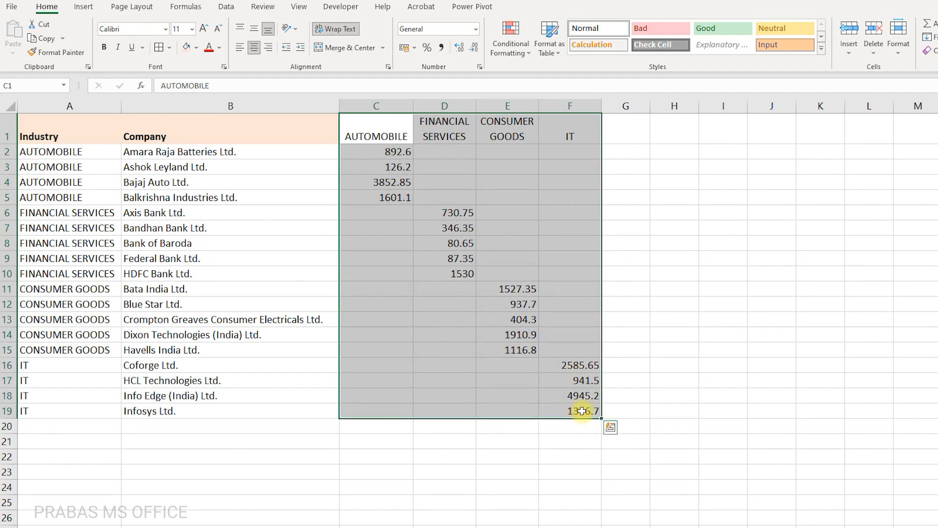
Insert a clustered column chart from the company names and industry columns, B1:F19, and widen it.
left_click_drag(564, 137, 235, 415)
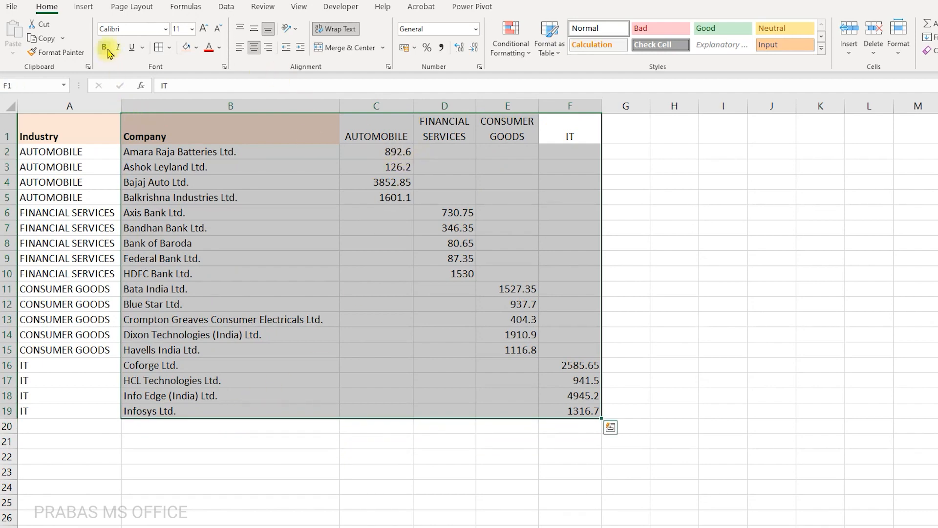
left_click(83, 7)
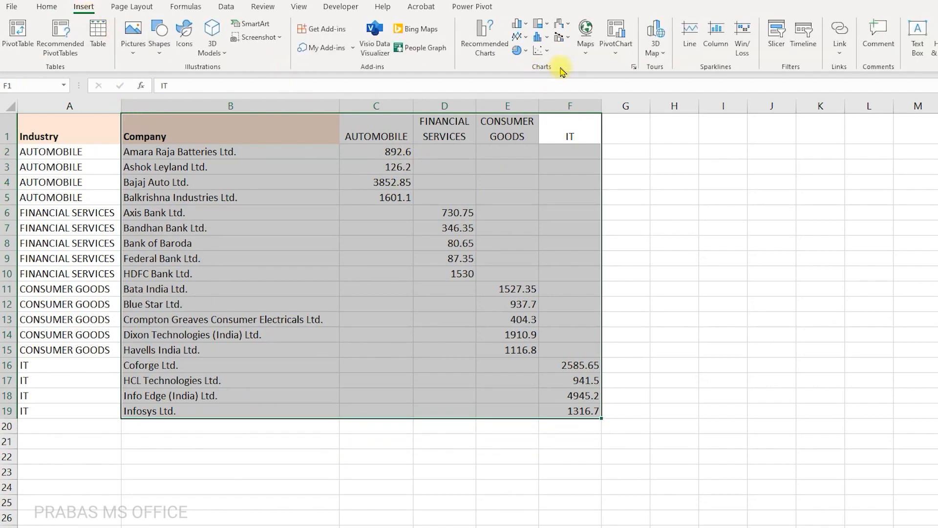
left_click(632, 68)
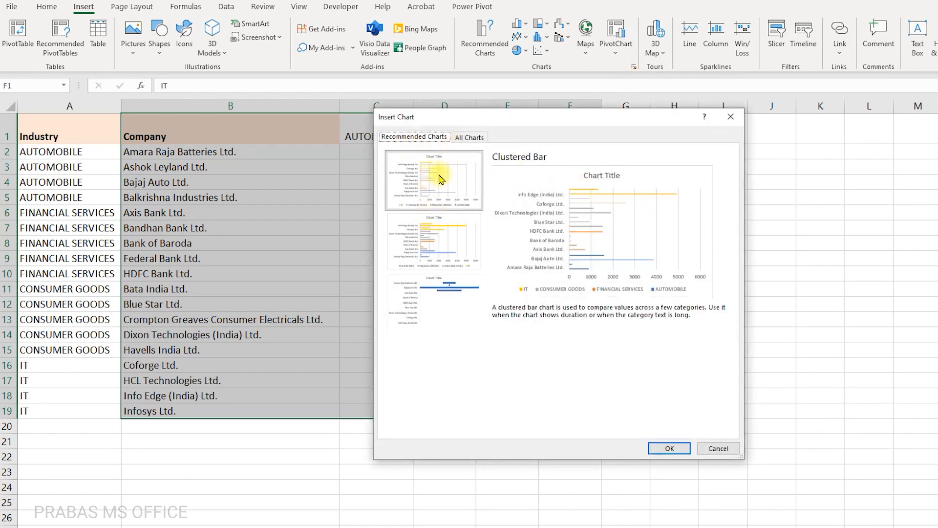
left_click(468, 138)
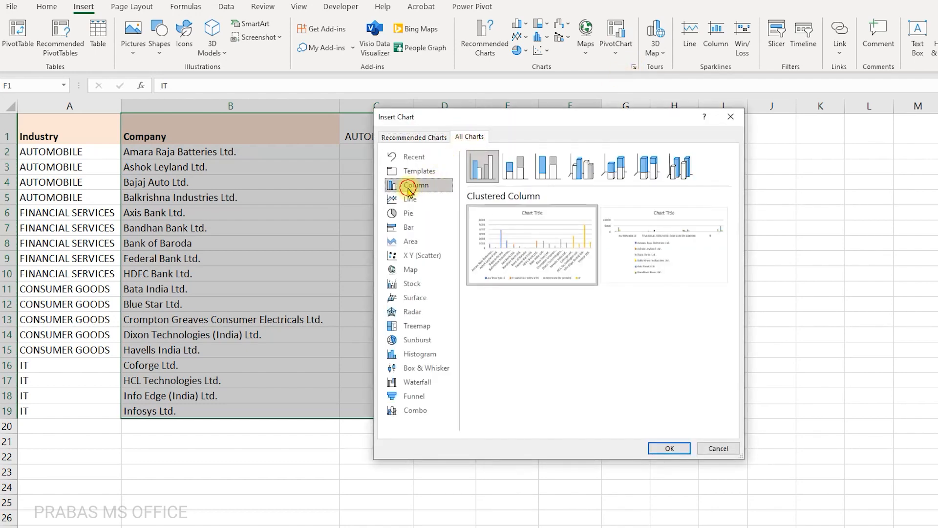
left_click(660, 447)
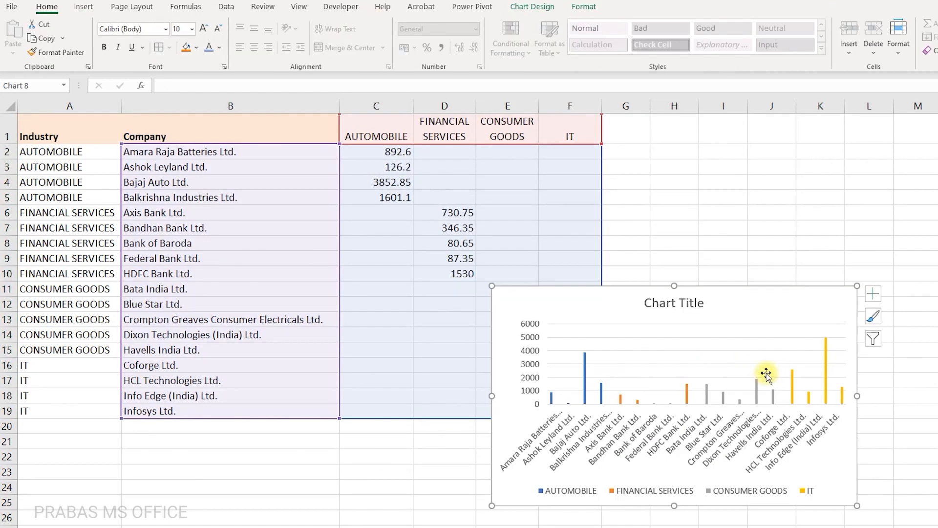
left_click_drag(854, 393, 935, 395)
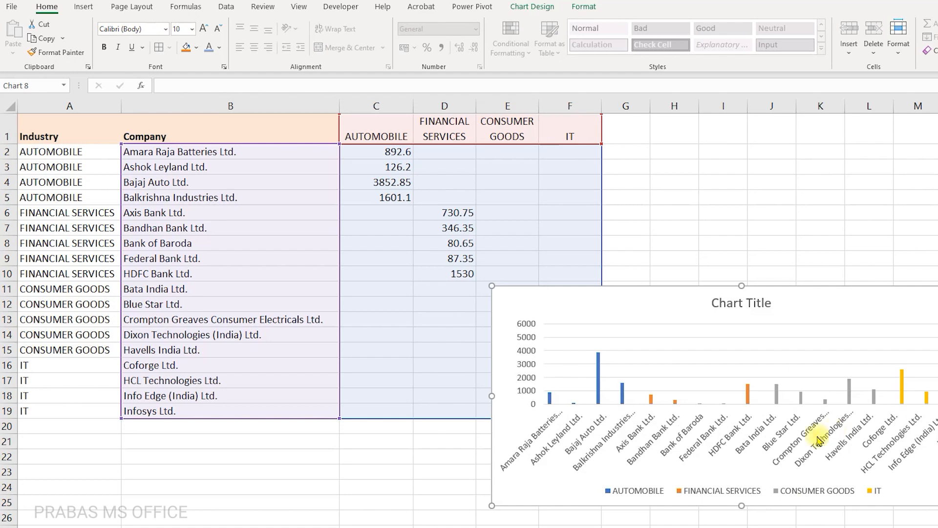
Rotate the company name labels on the chart's horizontal axis so they read vertically upward.
left_click(803, 440)
right_click(803, 440)
left_click(810, 426)
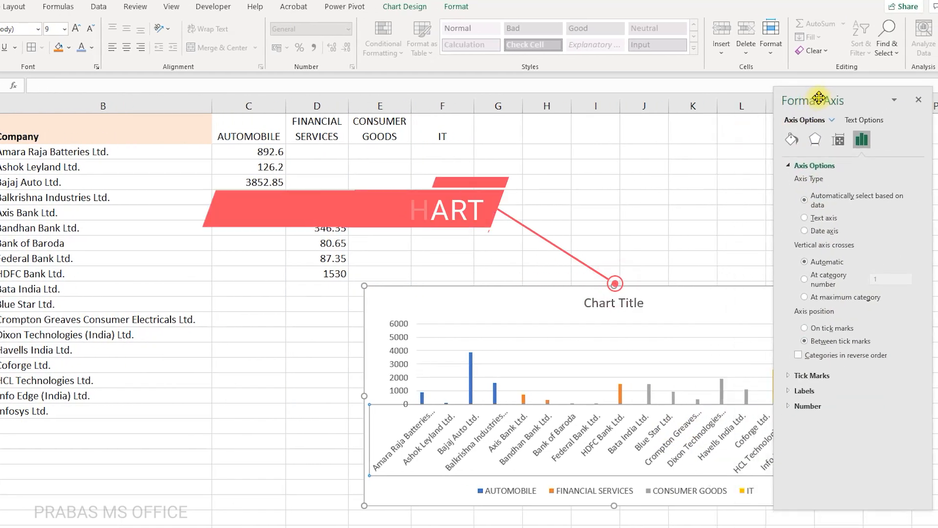
double_click(819, 96)
left_click(861, 130)
left_click(906, 183)
left_click(906, 281)
left_click(932, 86)
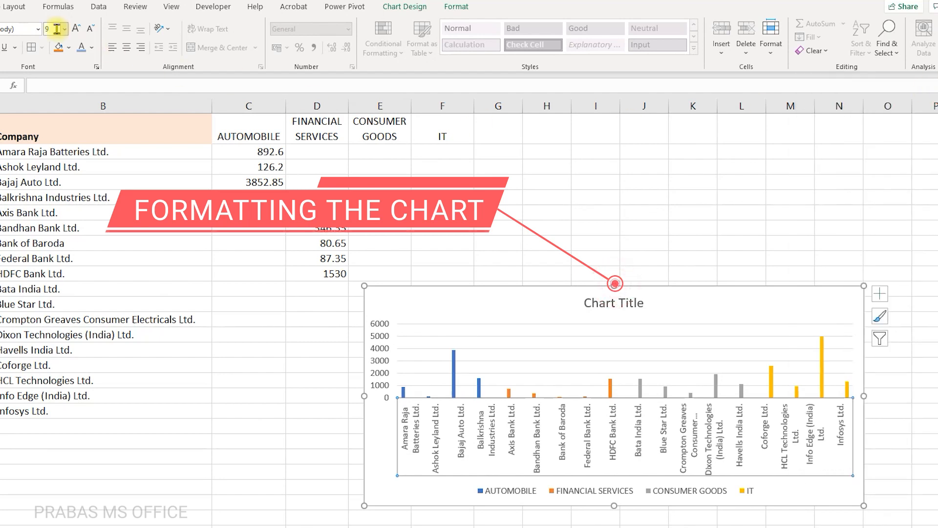
Set the horizontal axis labels' font size to 8 and delete the chart title and gridlines.
left_click(58, 29)
type("8")
key("Return")
left_click(632, 301)
key("Delete")
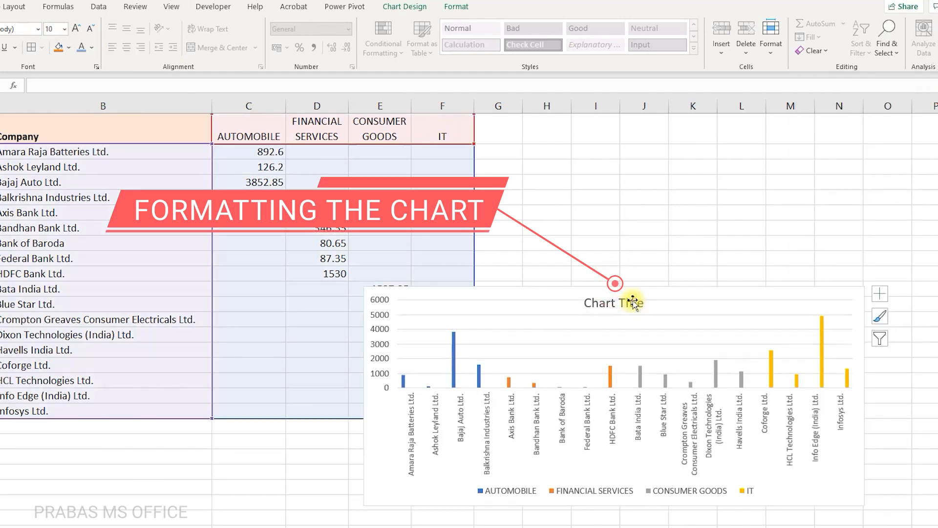
Set the gap width of the AUTOMOBILE series columns to 50%.
right_click(454, 363)
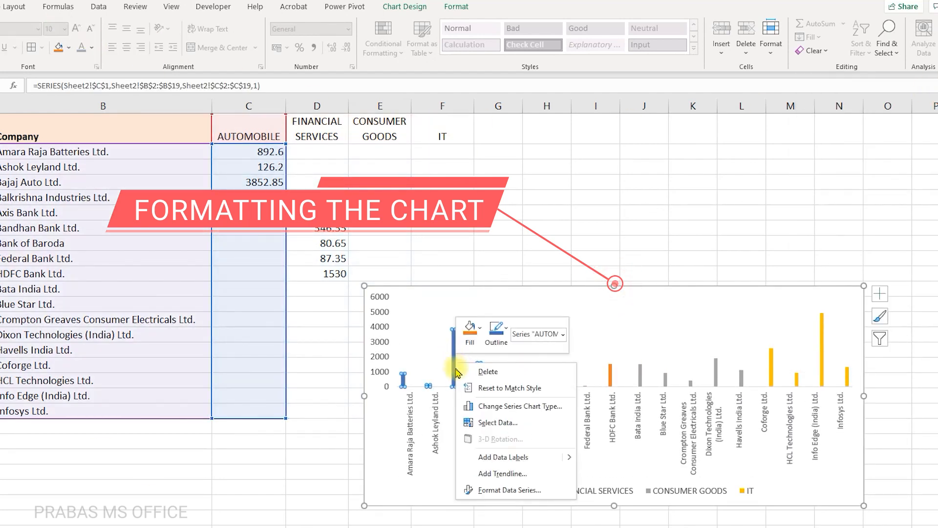
left_click(491, 490)
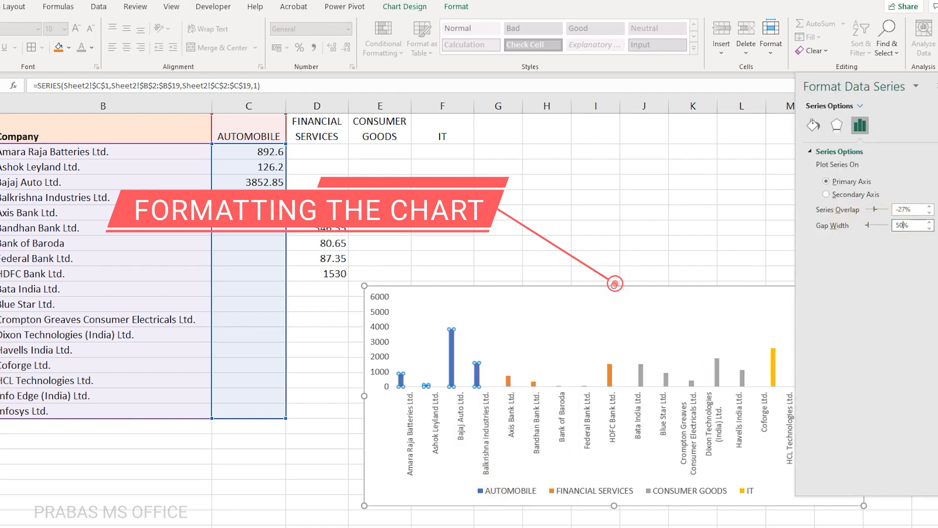
left_click(935, 86)
left_click(453, 399)
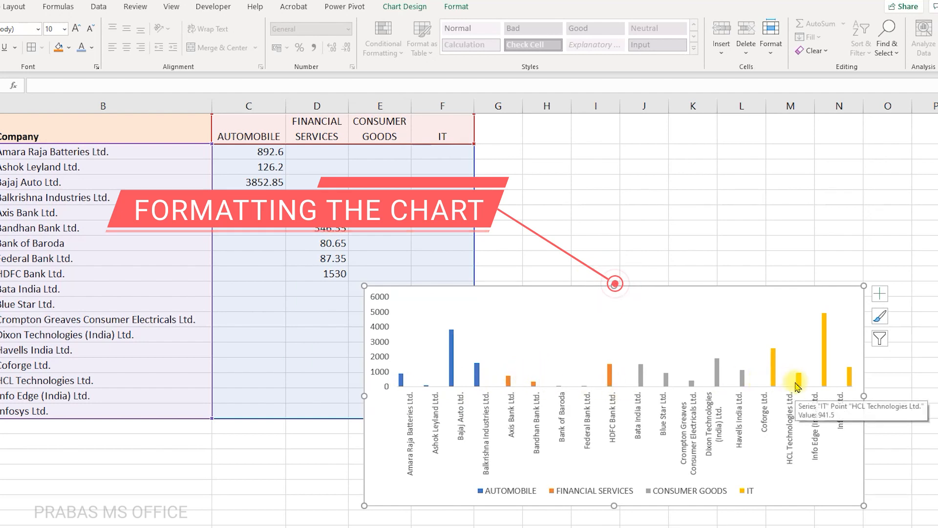
Compare the clustered and stacked column previews and change the chart type to Stacked Column.
right_click(547, 299)
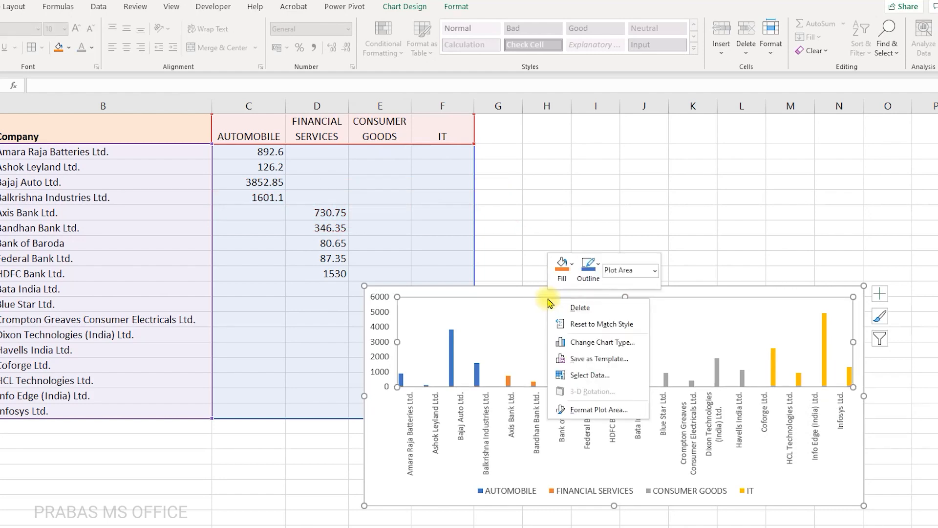
left_click(567, 339)
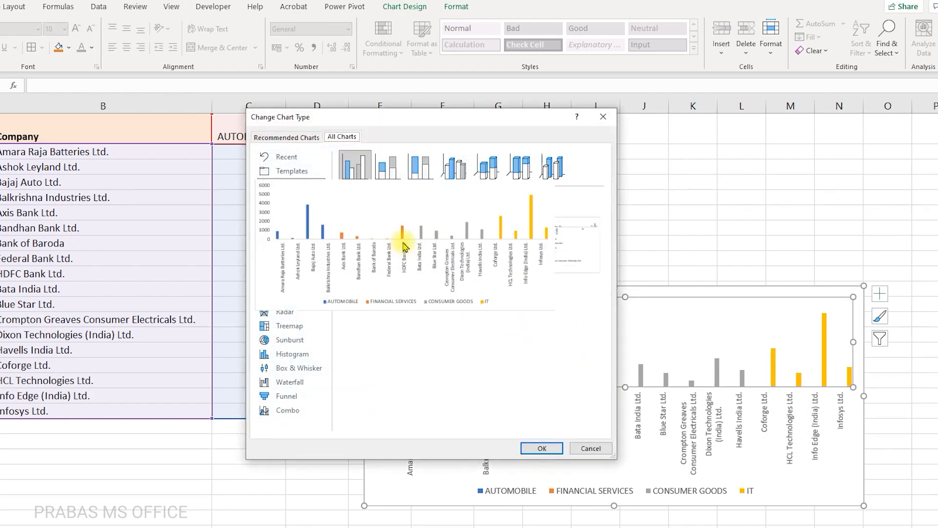
left_click(387, 172)
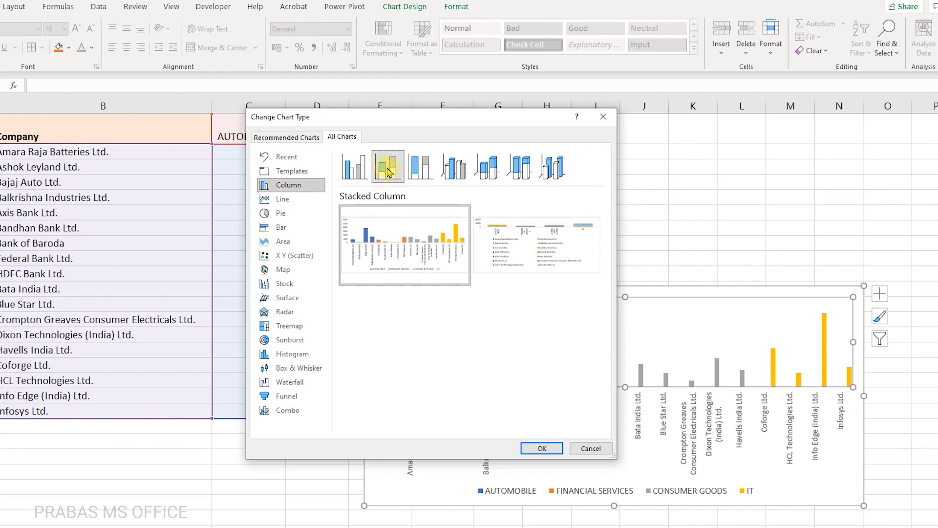
left_click(353, 169)
left_click(389, 173)
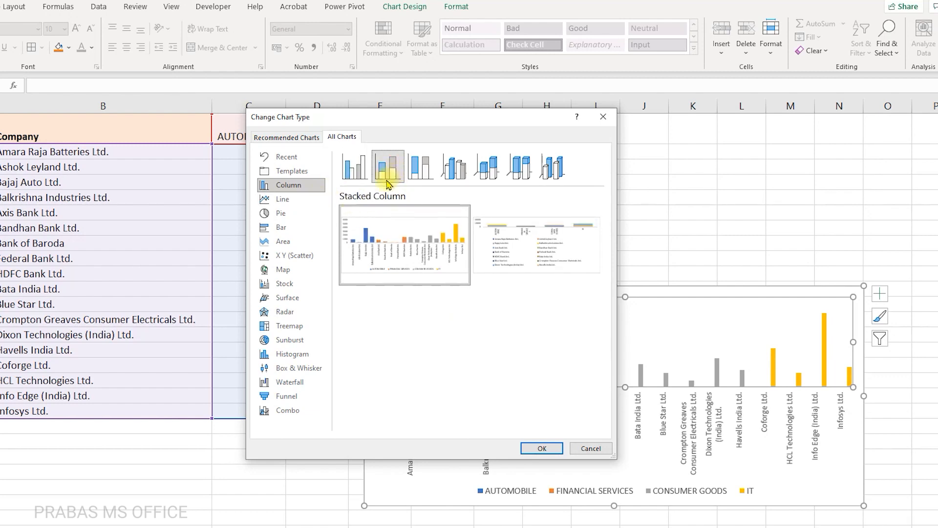
left_click(541, 448)
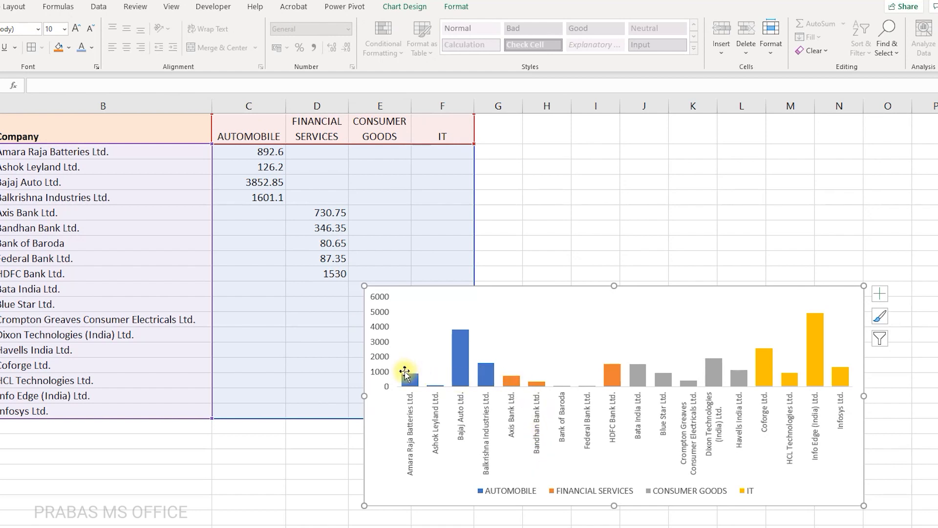
Add data labels to the AUTOMOBILE and FINANCIAL SERVICES series of the stacked column chart.
mouse_move(467, 373)
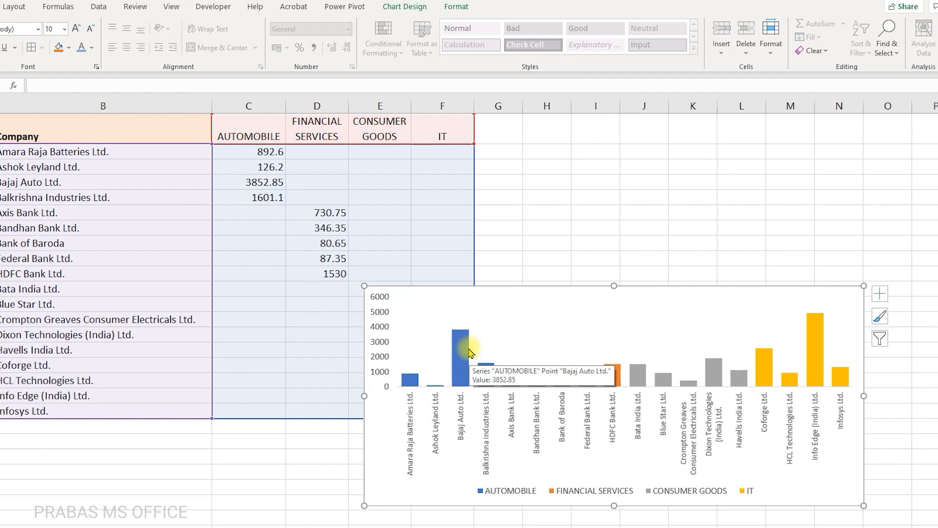
left_click(489, 383)
right_click(460, 351)
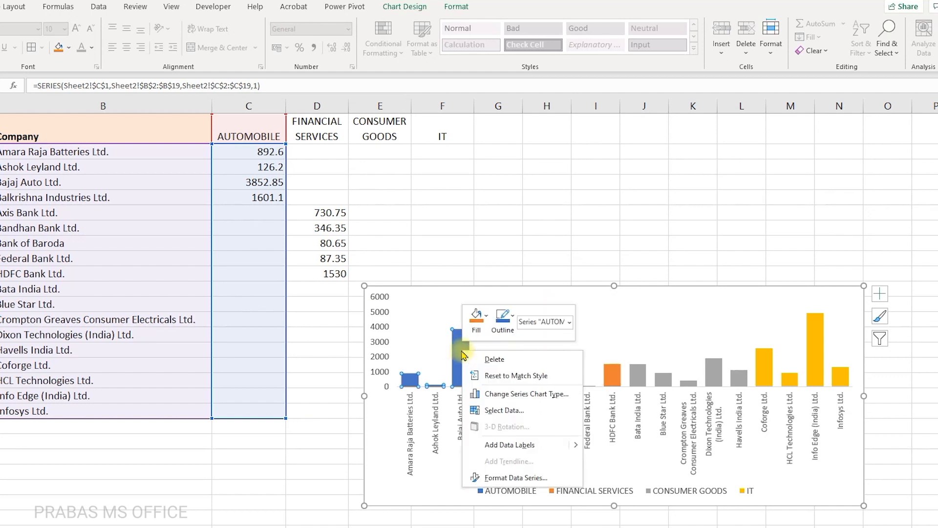
left_click(501, 445)
right_click(613, 376)
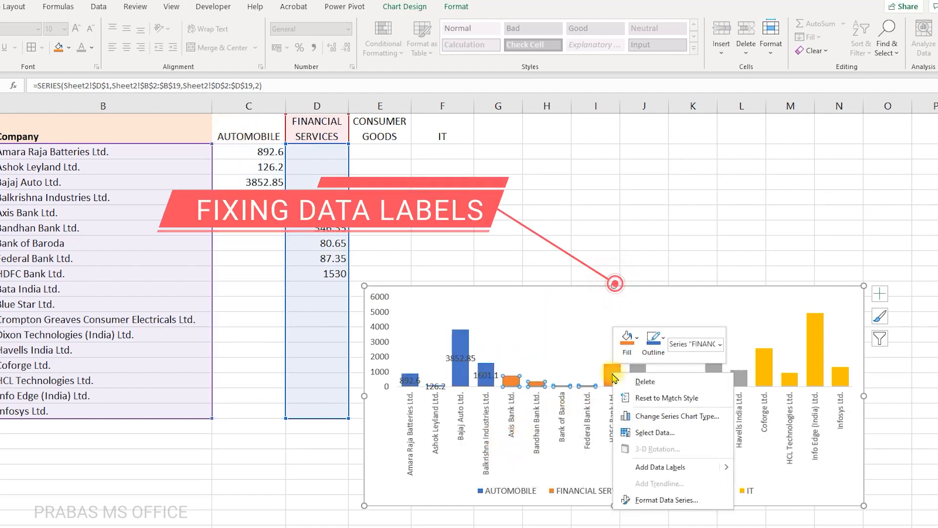
left_click(638, 466)
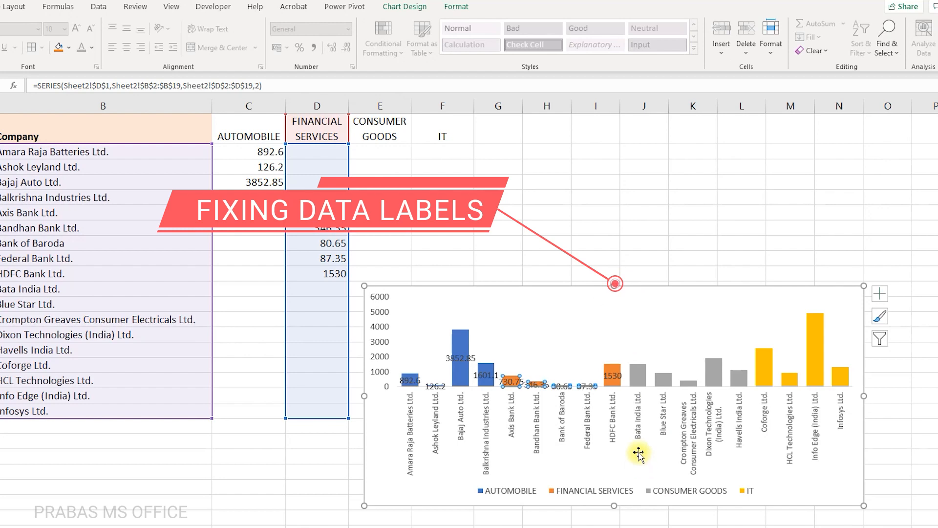
Try to move the Bajaj Auto Ltd. data label above its column by hand, and undo the move.
left_click(464, 333)
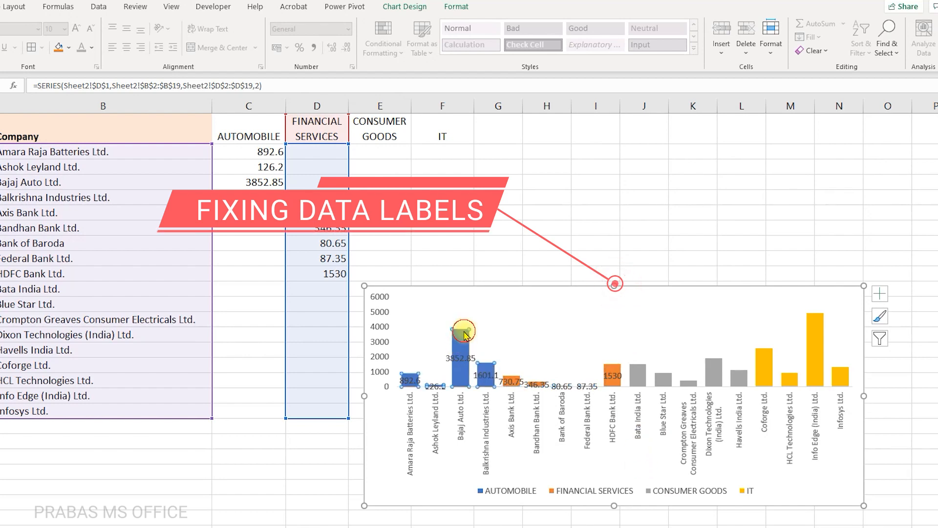
left_click(458, 362)
left_click_drag(458, 361, 460, 325)
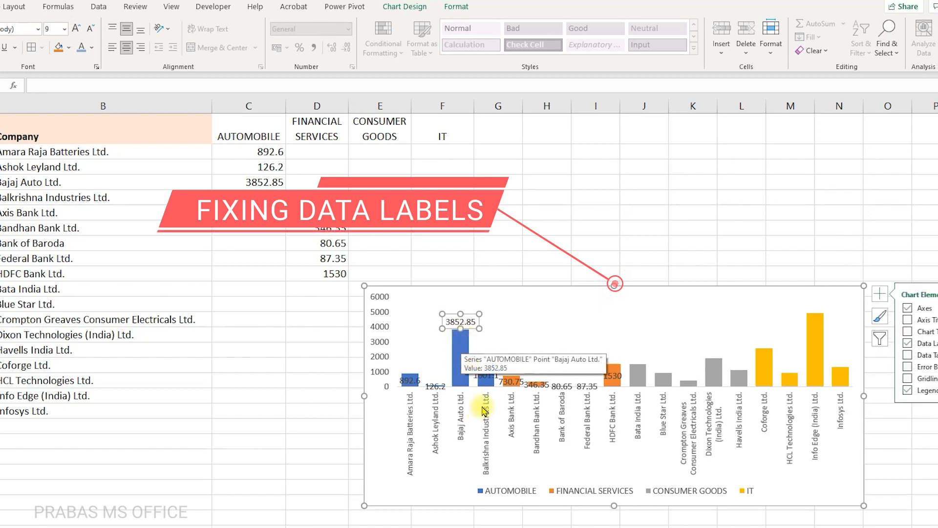
left_click(486, 374)
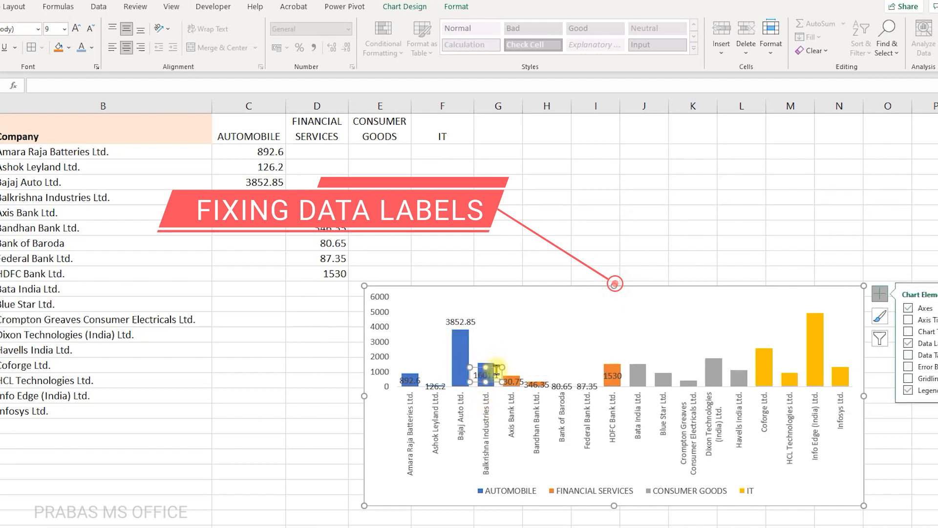
key("ctrl+z")
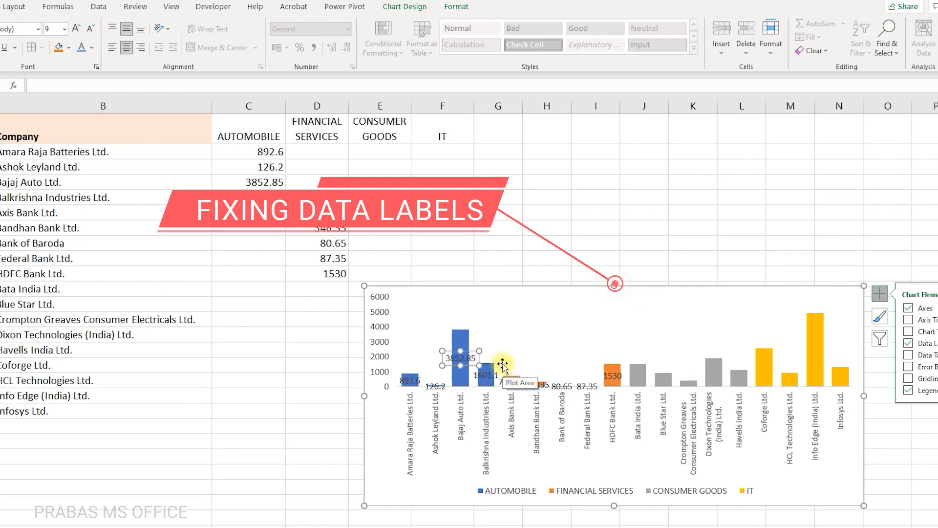
Try the Inside End position for the AUTOMOBILE data labels, and set their position to Inside Base.
left_click(494, 369)
left_click(479, 348)
left_click(463, 358)
double_click(536, 384)
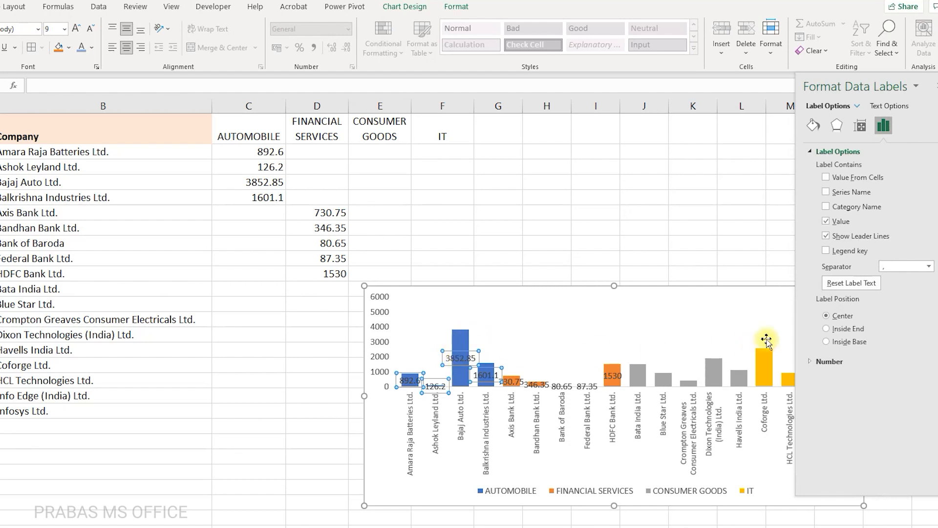
left_click(828, 331)
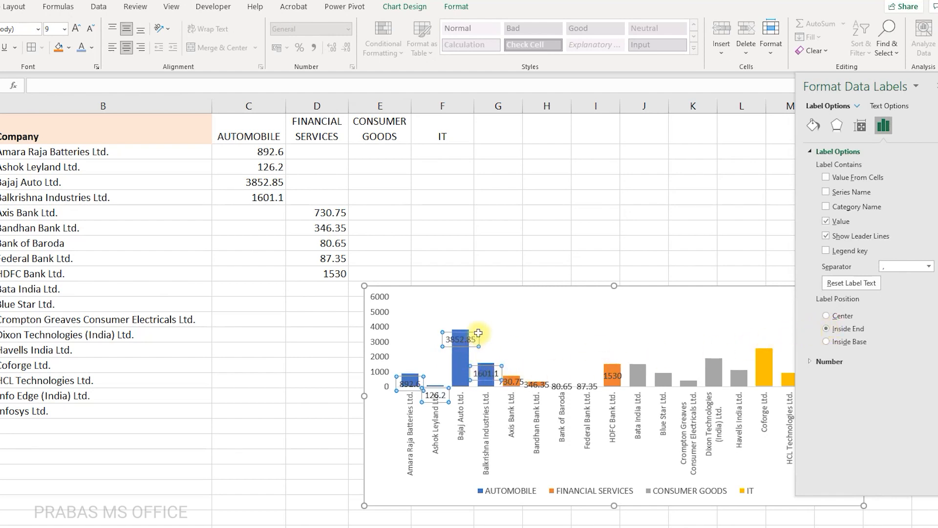
left_click(827, 341)
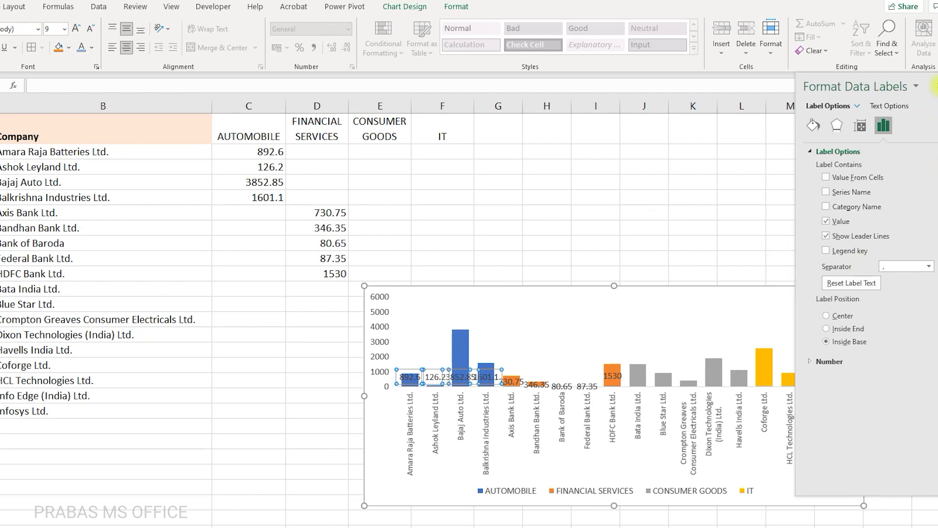
left_click(934, 86)
Enter the column header Label in cell G1, beside the IT column.
left_click(501, 122)
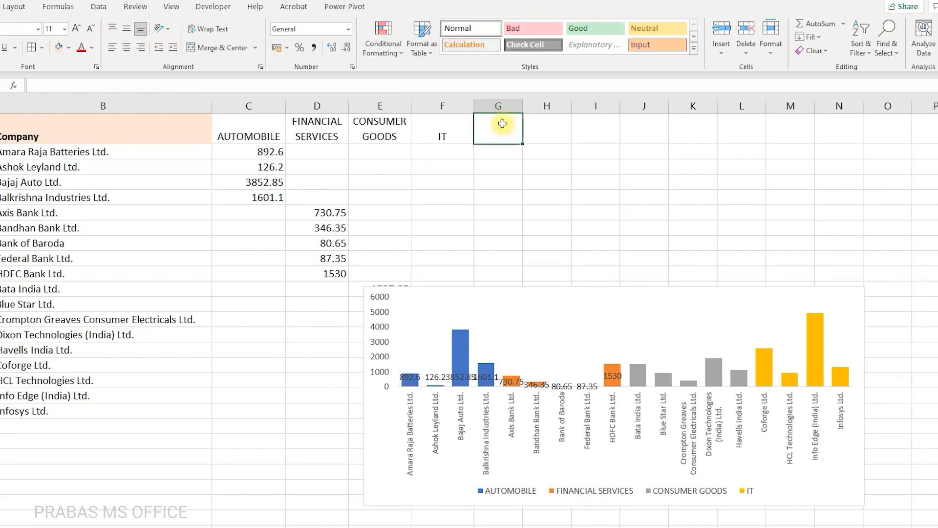
type("Label")
key("ctrl+Return")
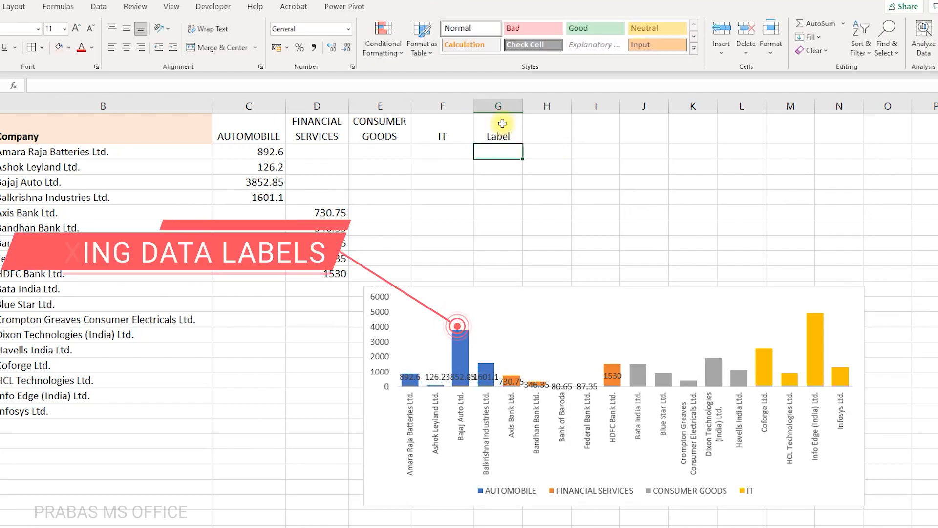
Enter a SUM formula in G2 adding the four industry columns, C2 to F2.
key("Down")
type("=SUM(")
key("Left")
key("shift+Left")
key("shift+Left")
key("Return")
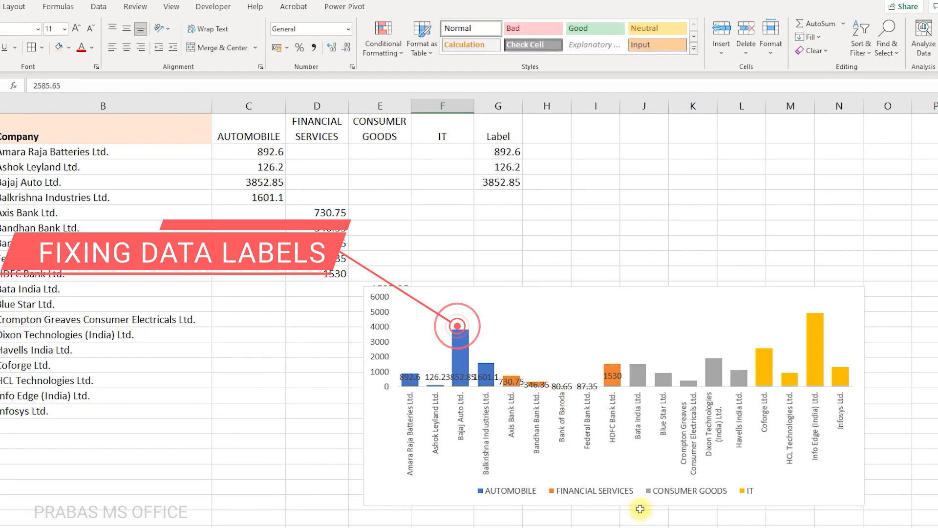
Narrow the stacked column chart and place it beside the data, clear of the Label column.
left_click_drag(606, 289, 764, 274)
left_click_drag(522, 380, 690, 370)
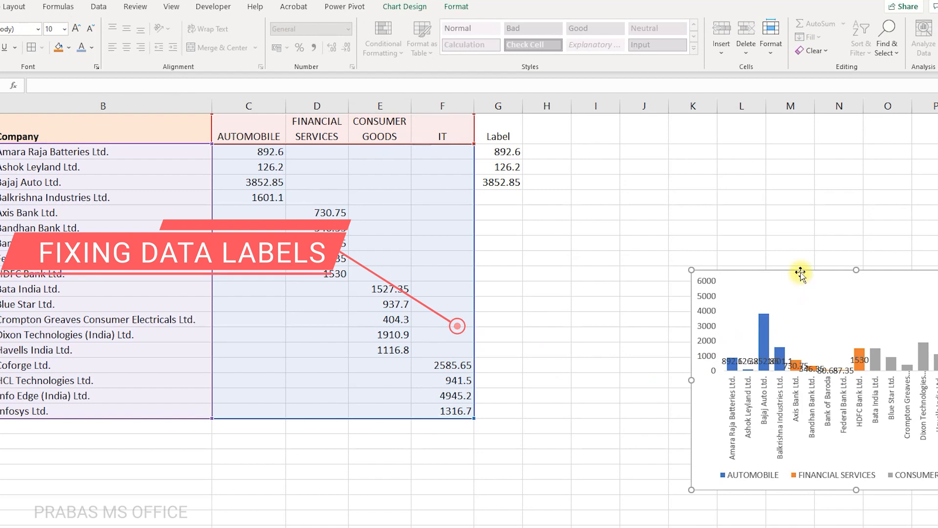
left_click_drag(802, 272, 655, 230)
Fill the Label column's SUM formula down to the Infosys Ltd. row in G19.
left_click(503, 188)
left_click_drag(523, 190, 520, 419)
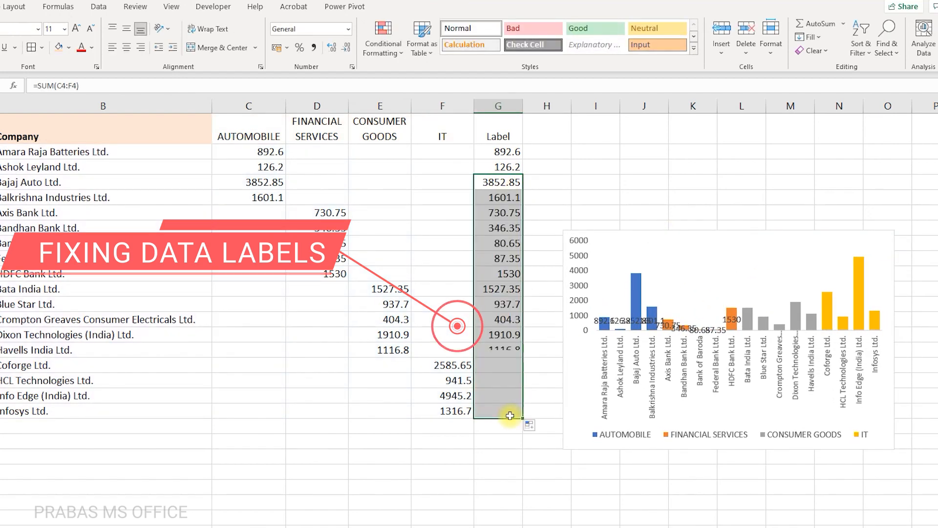
left_click(500, 135)
left_click_drag(278, 153, 509, 413)
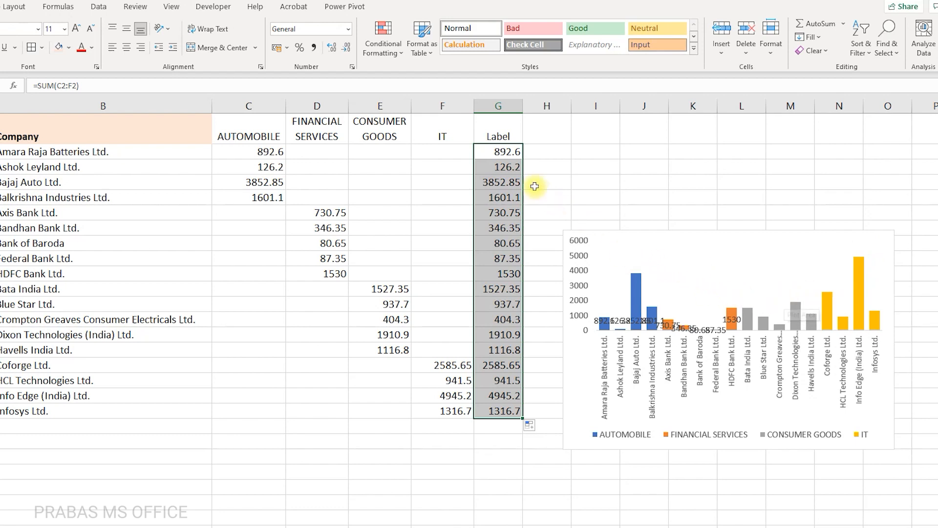
left_click_drag(497, 152, 493, 413)
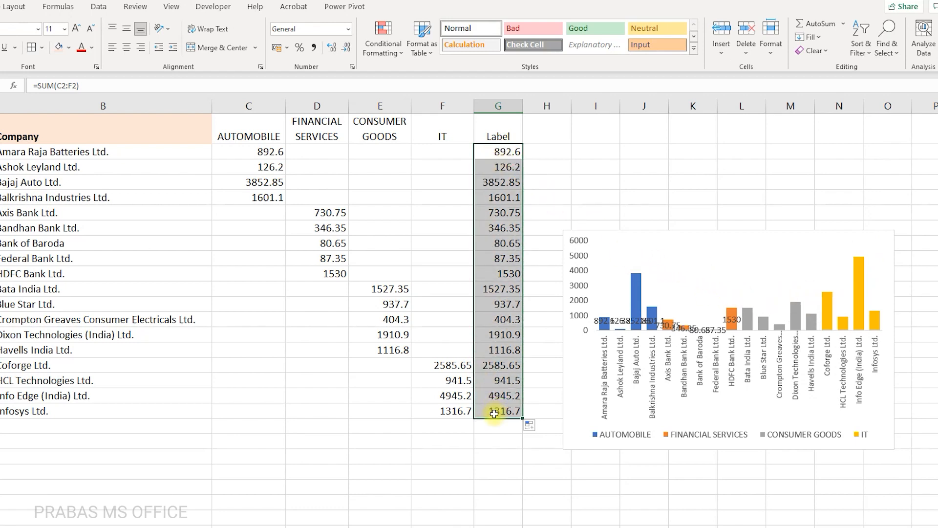
Add a chart series named from cell G1 with the Label values G2:G19.
right_click(695, 268)
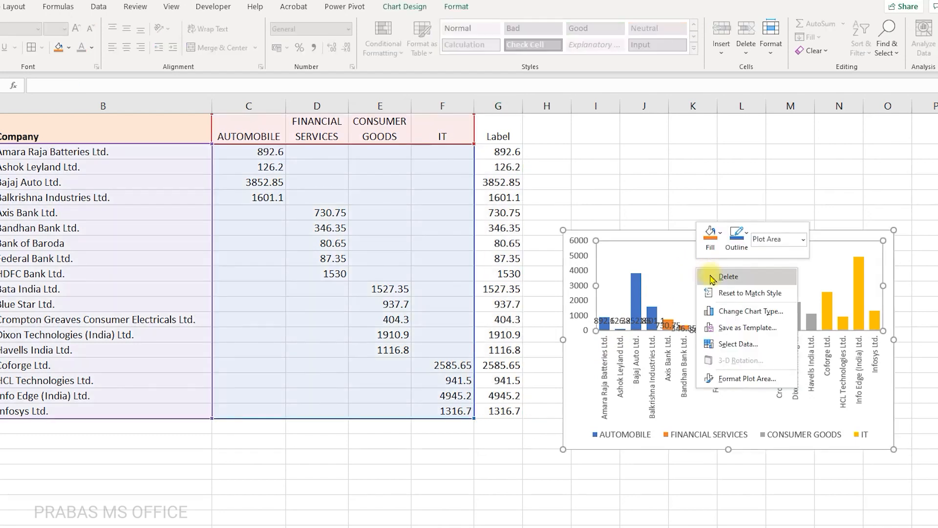
left_click(722, 341)
left_click(598, 226)
left_click(497, 138)
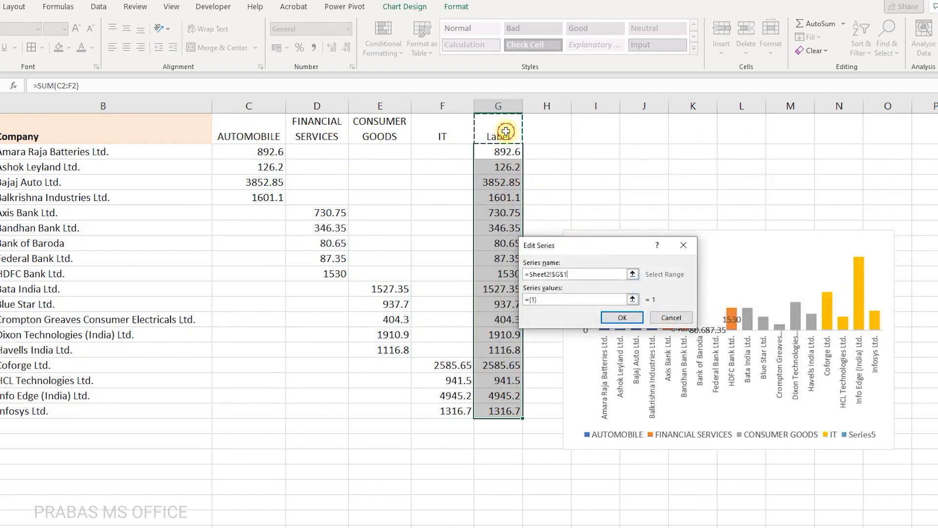
left_click_drag(498, 152, 503, 411)
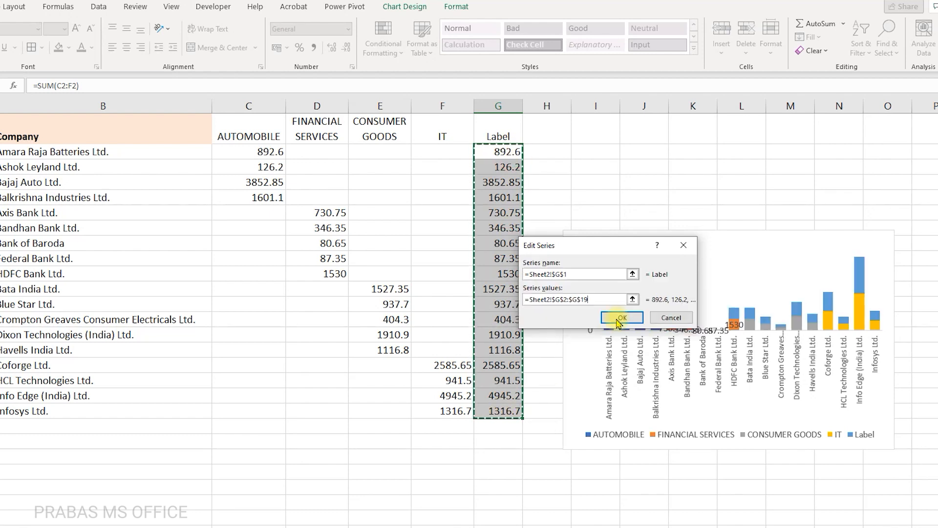
left_click(622, 318)
left_click(833, 430)
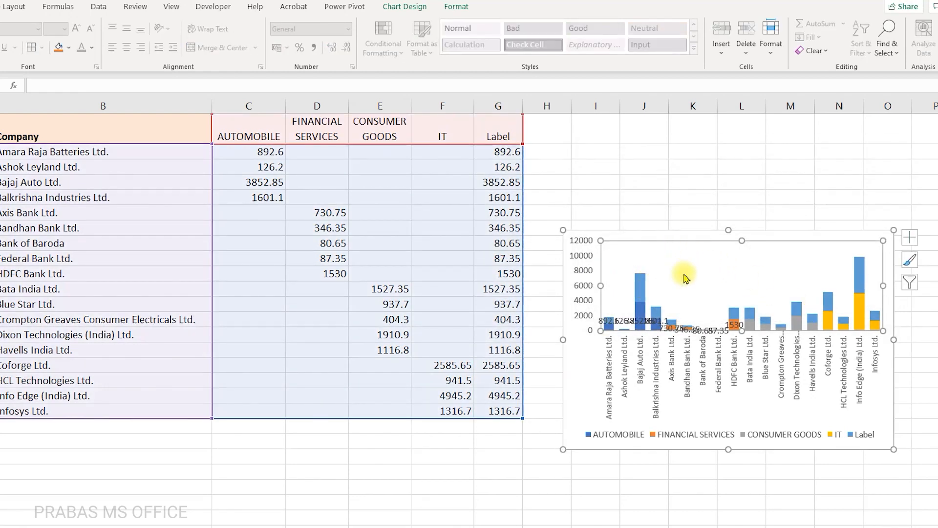
Delete the AUTOMOBILE and FINANCIAL SERVICES data labels and add data labels to the Label series.
left_click(648, 320)
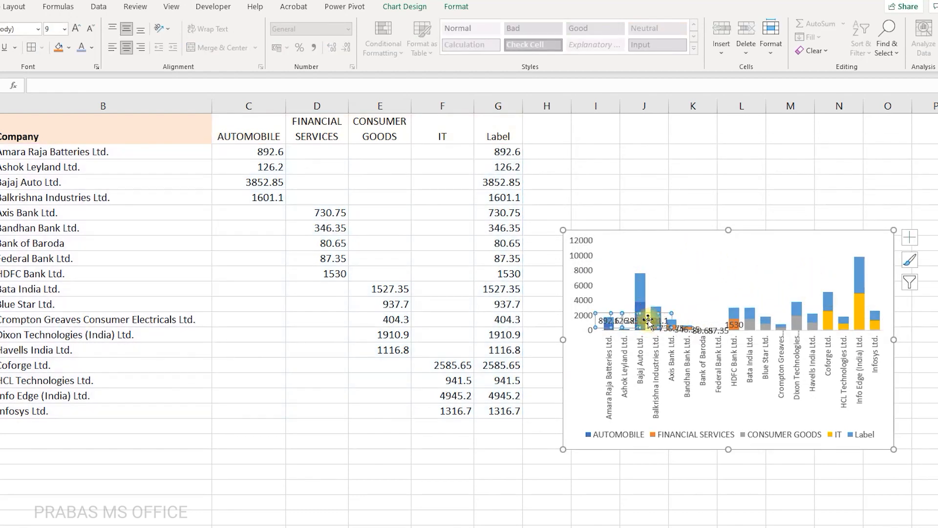
key("Delete")
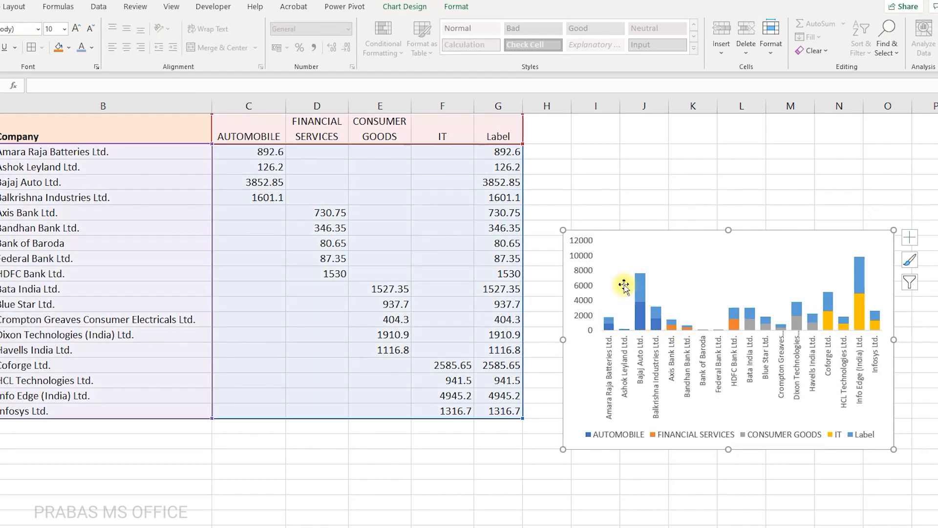
left_click(638, 288)
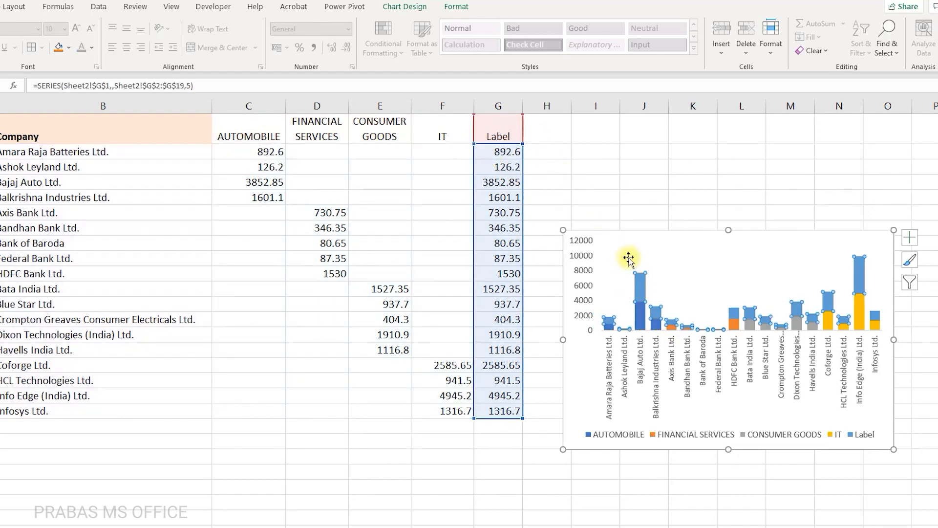
right_click(635, 282)
left_click(669, 376)
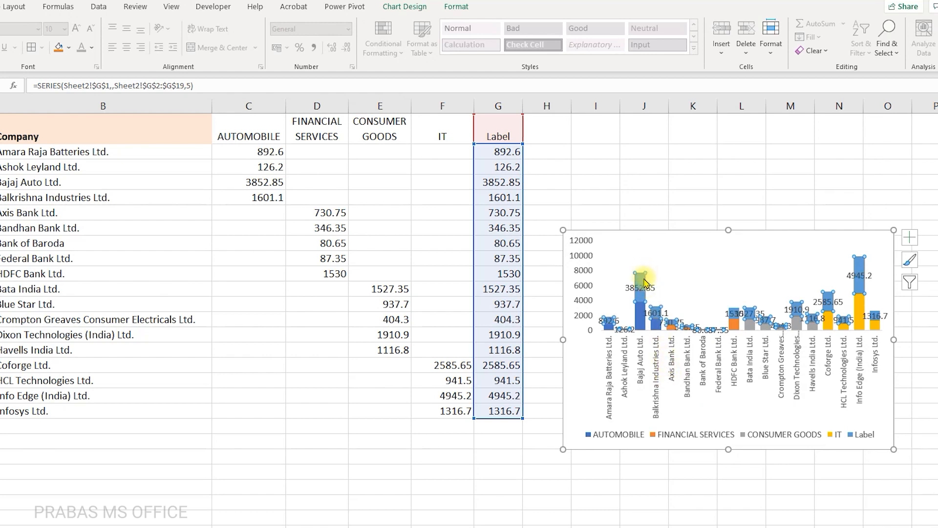
Format the Label series with no fill and no border line.
left_click(668, 262)
left_click(643, 277)
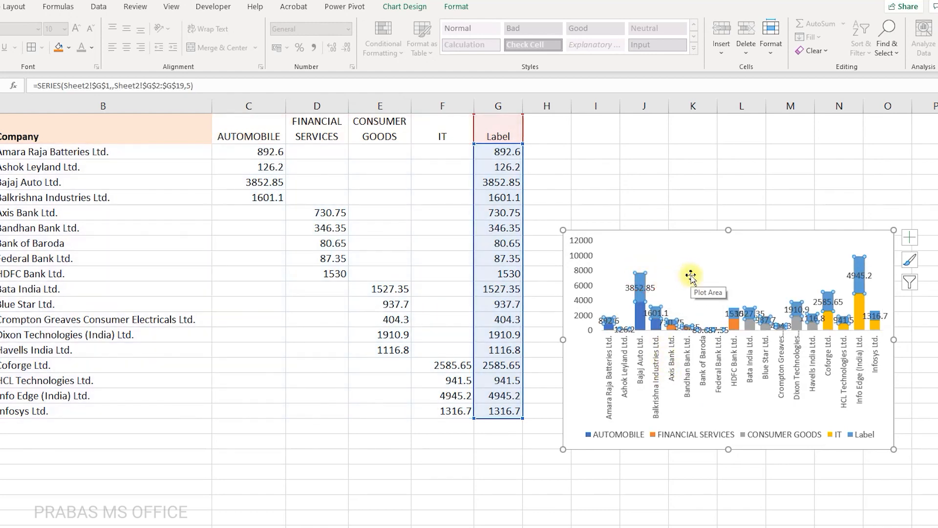
right_click(641, 279)
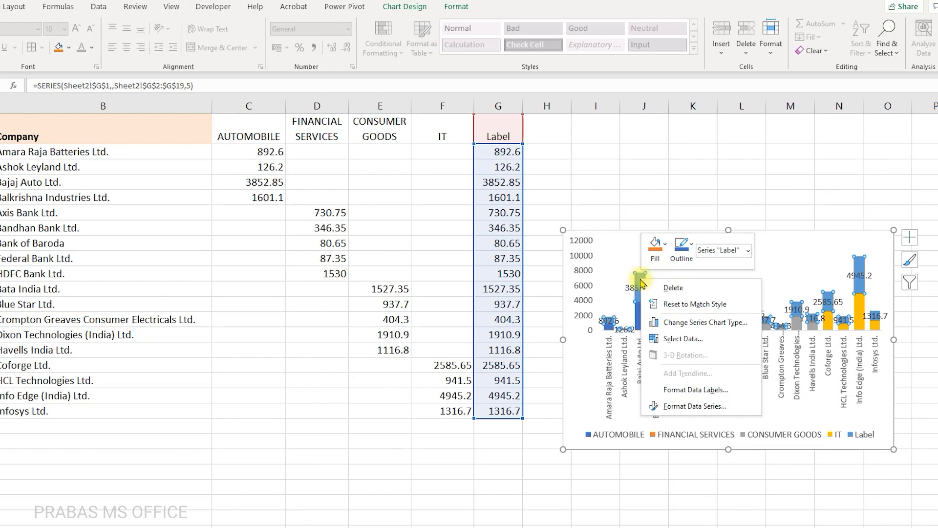
left_click(675, 407)
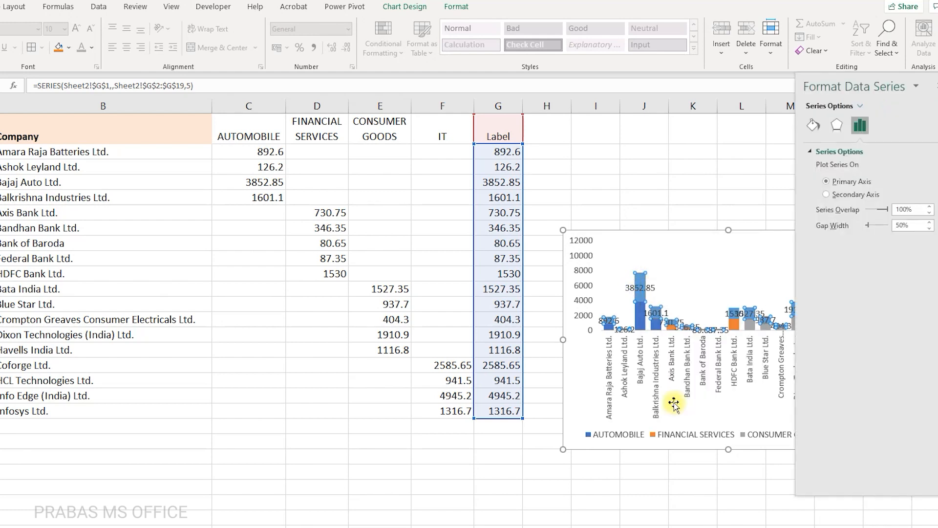
left_click(820, 129)
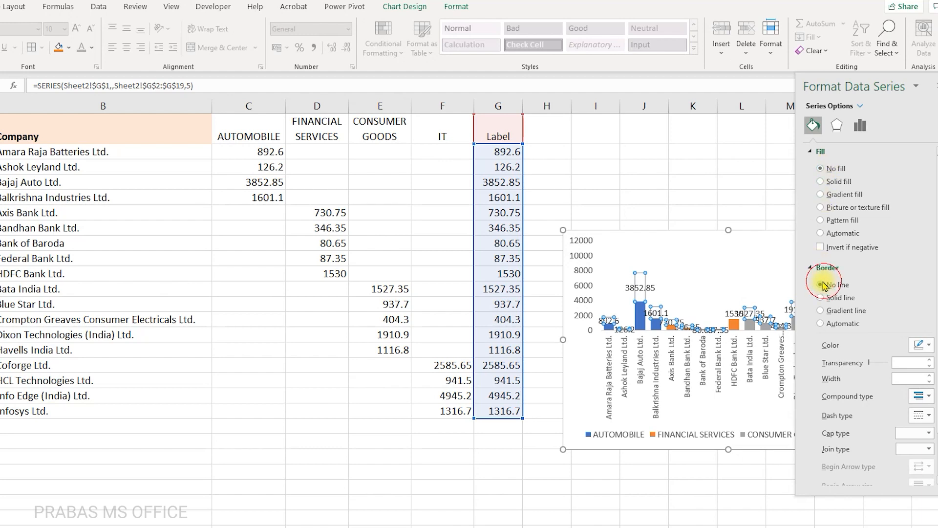
left_click(930, 90)
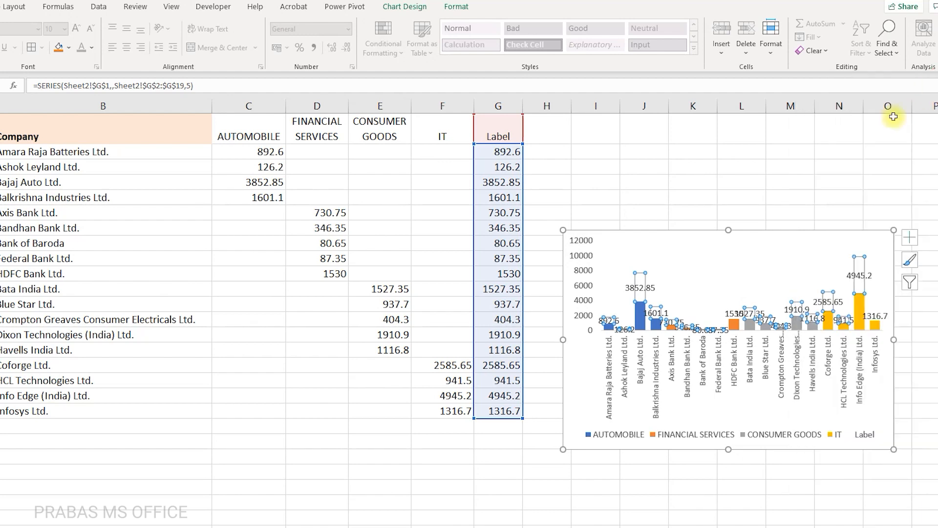
Set the Label series' data label position to Inside Base.
left_click(696, 283)
left_click(650, 287)
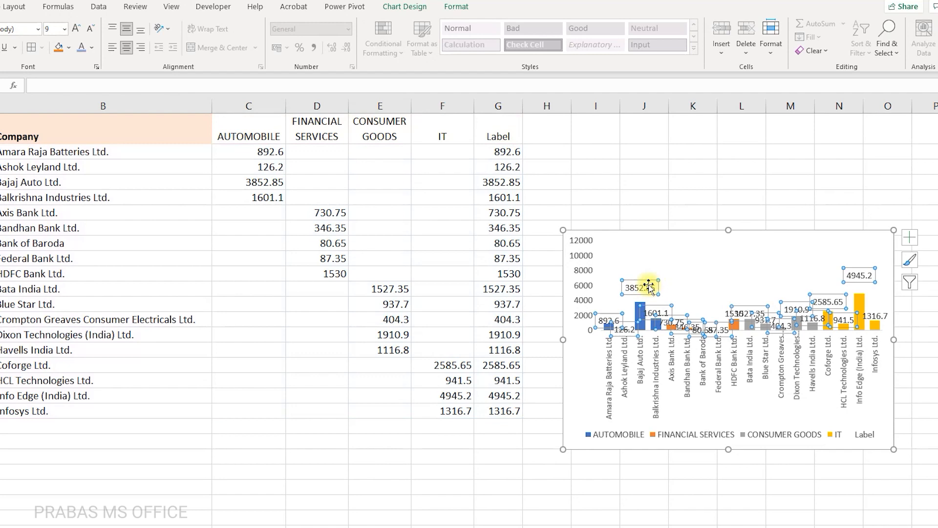
double_click(650, 289)
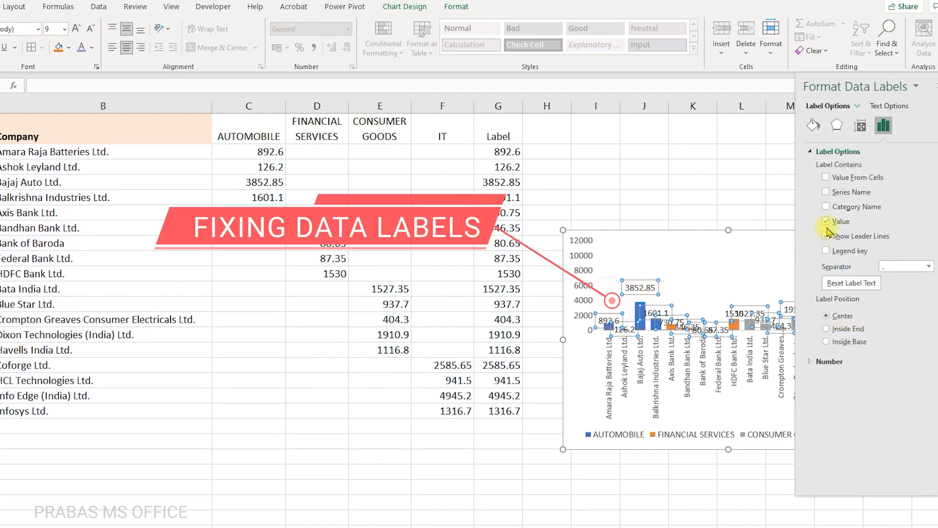
left_click(827, 341)
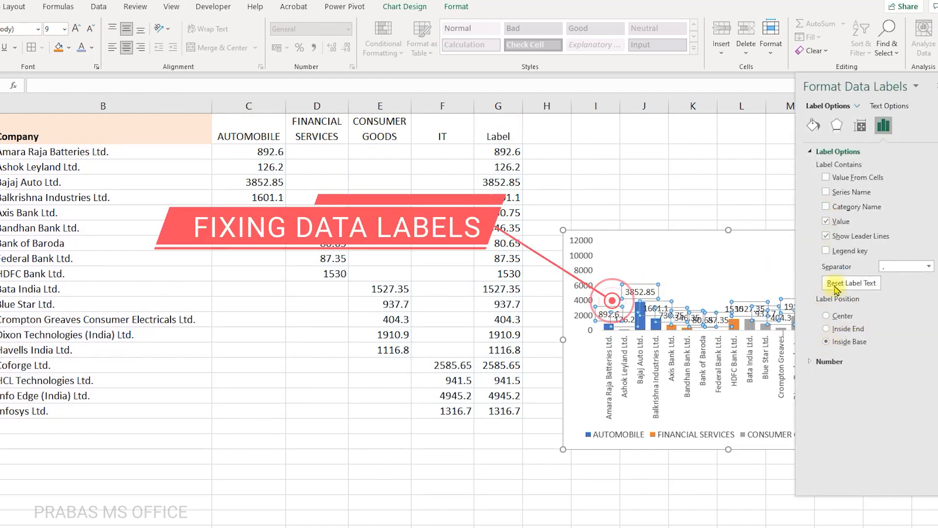
key("Down")
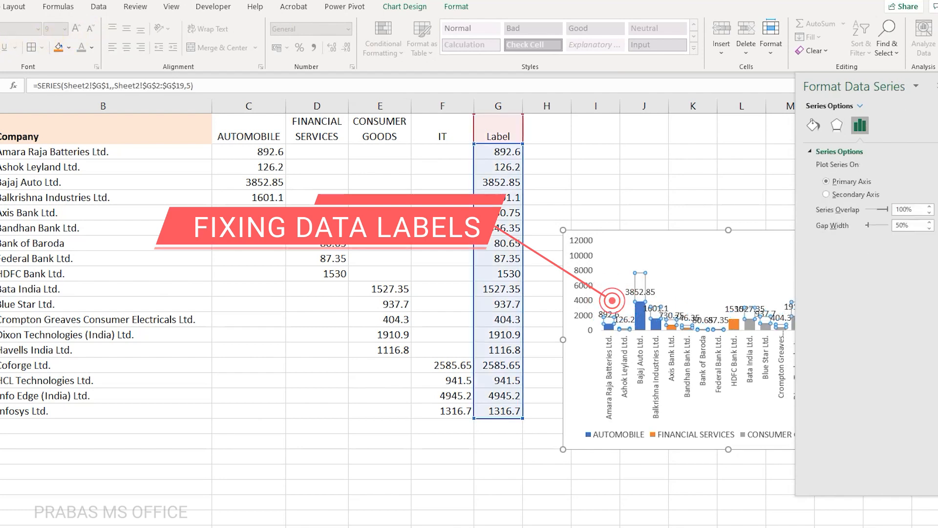
Make the Label series' data labels bold and close the formatting pane.
left_click(703, 272)
left_click(640, 290)
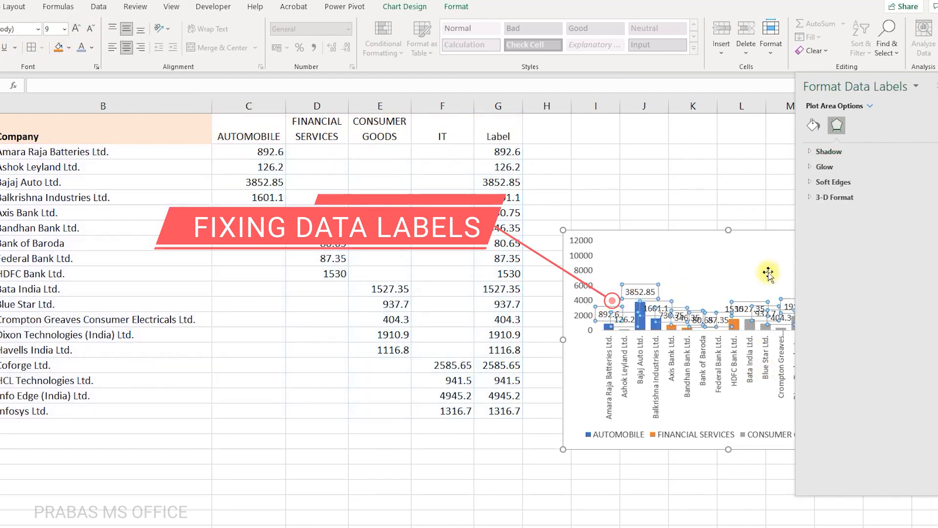
key("ctrl+b")
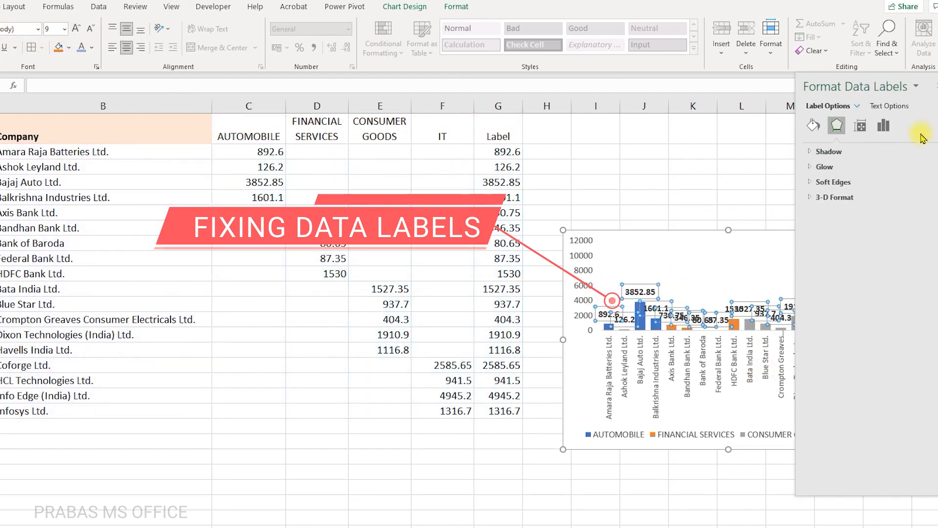
left_click(936, 87)
Try widening the chart across columns C to N, and undo the resizing.
left_click_drag(760, 234, 753, 237)
left_click_drag(555, 341, 244, 319)
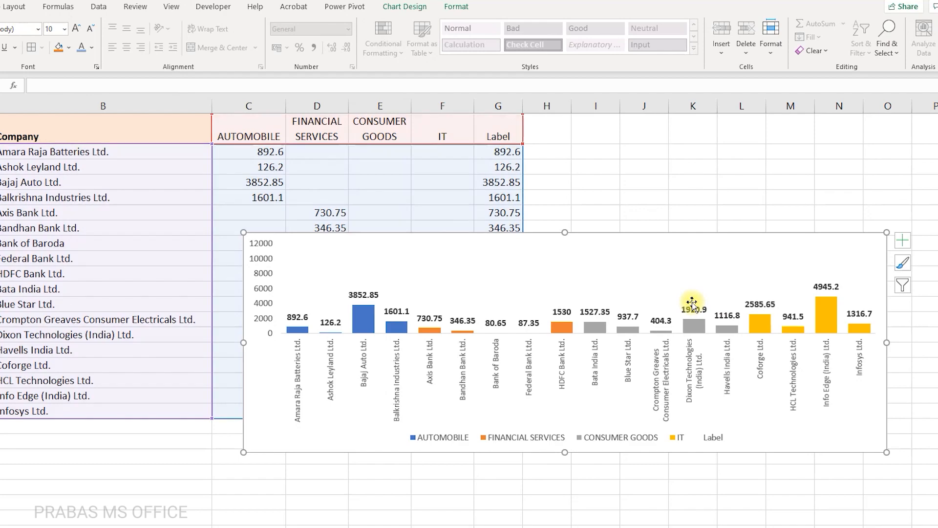
key("ctrl+z")
left_click_drag(595, 231, 585, 267)
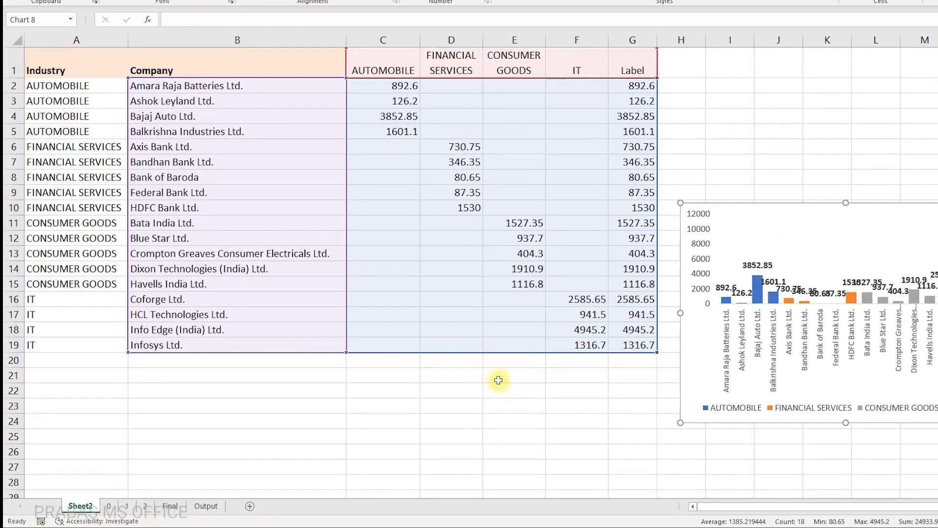
Examine the average lines in the finished chart on the Final sheet, and return to Sheet2.
left_click(168, 507)
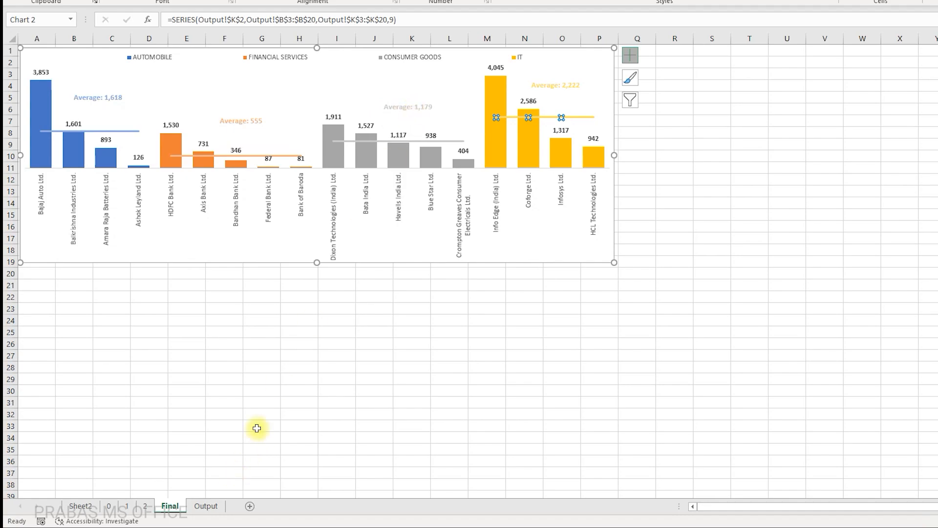
left_click(374, 145)
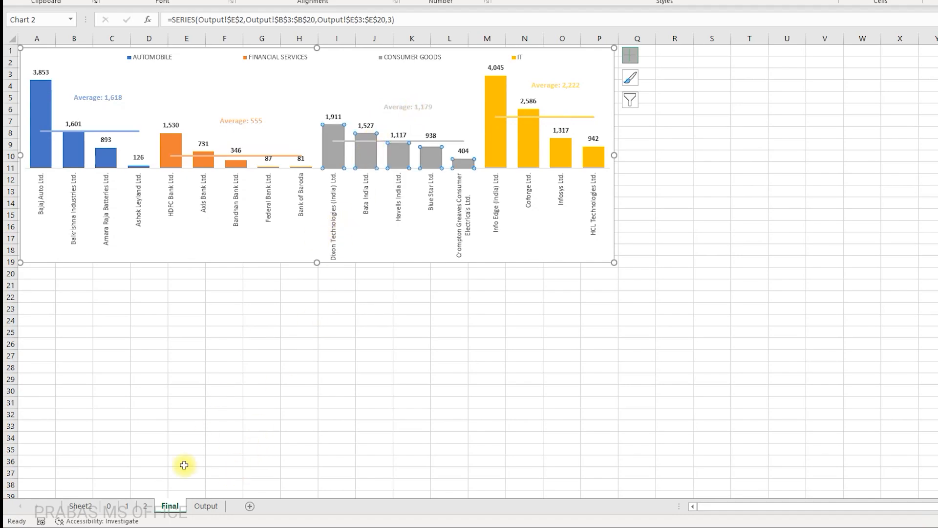
left_click(98, 511)
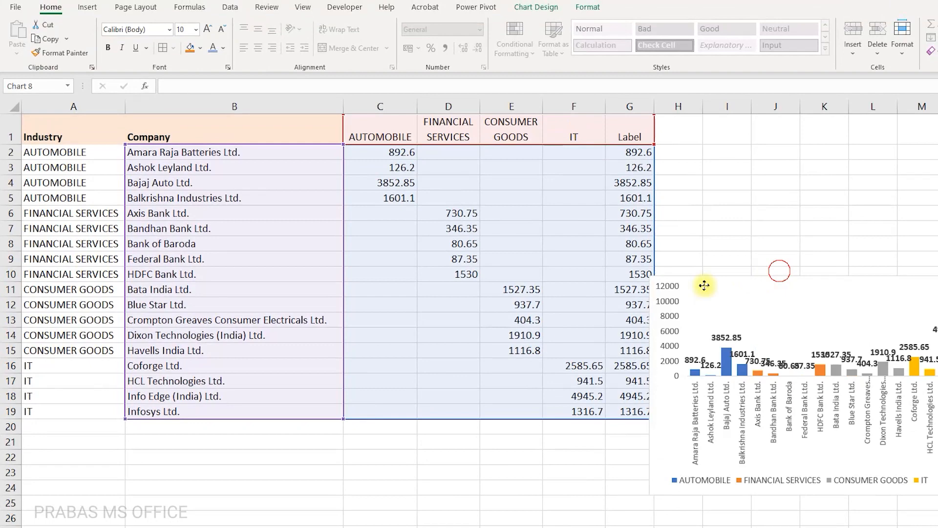
Move the chart over the lower rows of the Company column, clear of the Label column.
left_click_drag(778, 270, 258, 352)
left_click(259, 324)
left_click(88, 7)
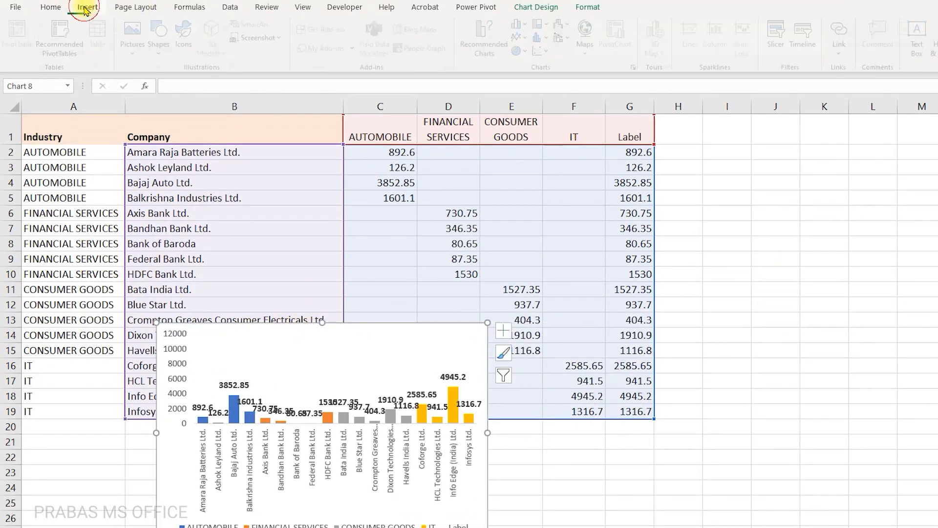
left_click(163, 42)
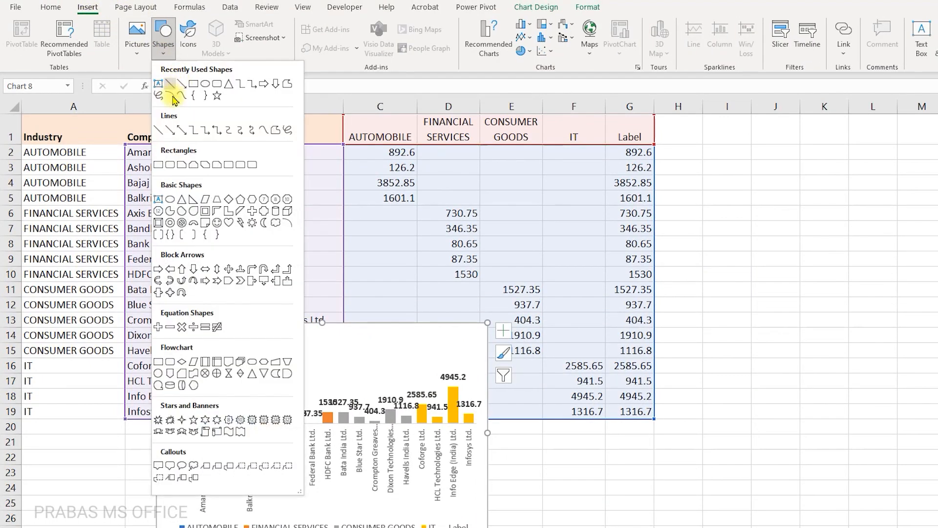
key("Escape")
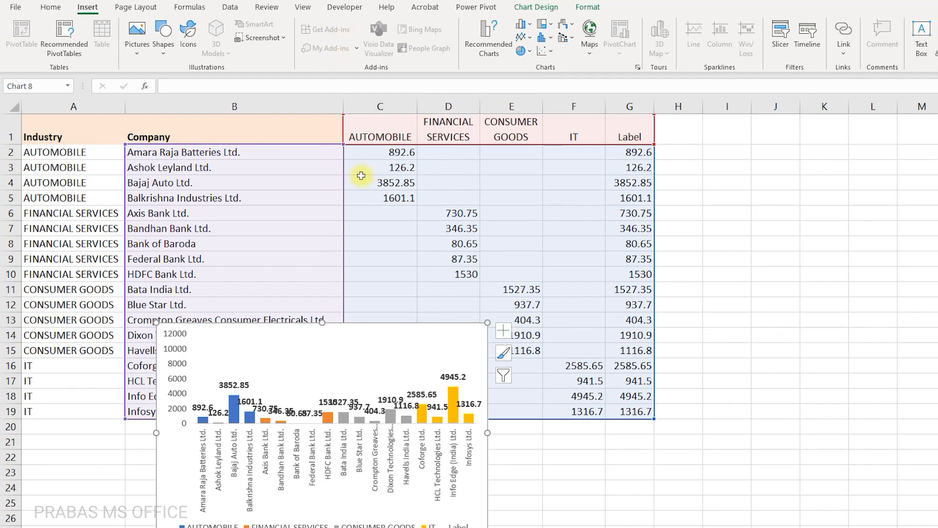
Insert a blank row above the header row of the data table.
left_click_drag(402, 155, 393, 197)
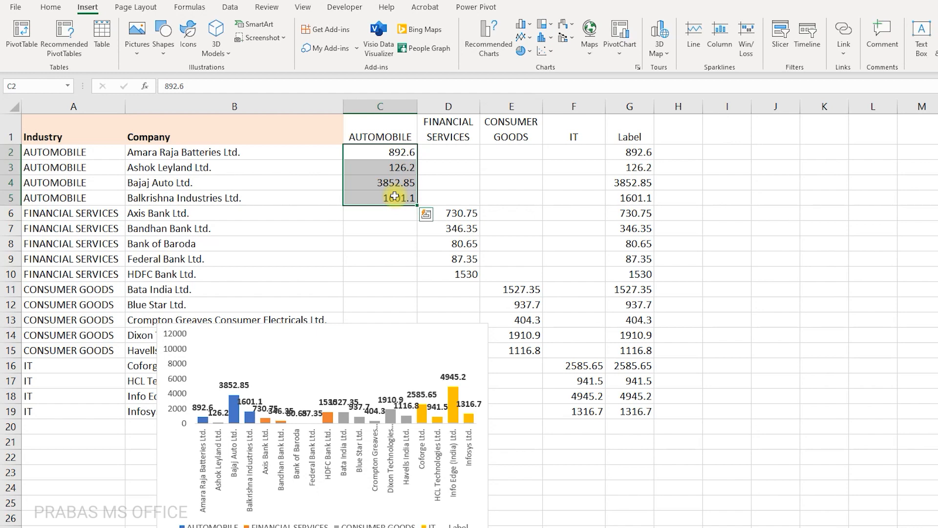
left_click(690, 134)
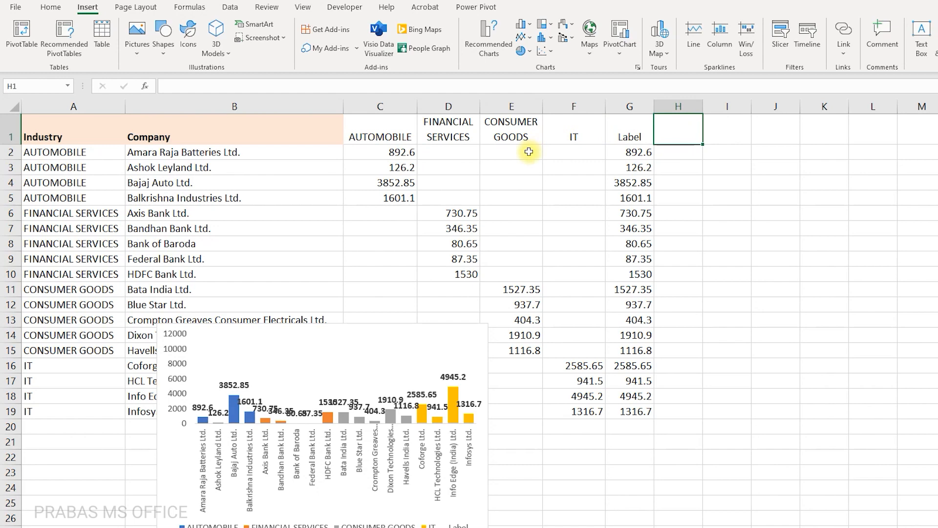
key("shift+space")
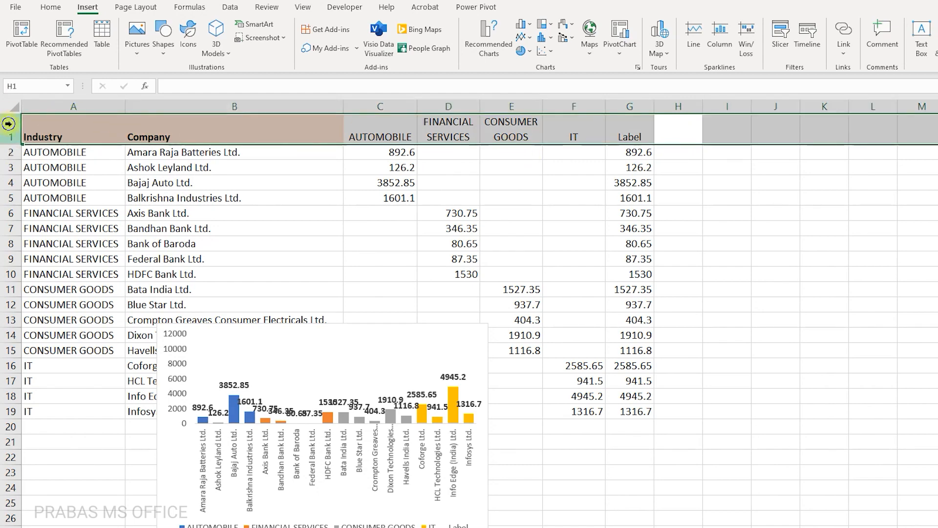
right_click(8, 123)
left_click(33, 217)
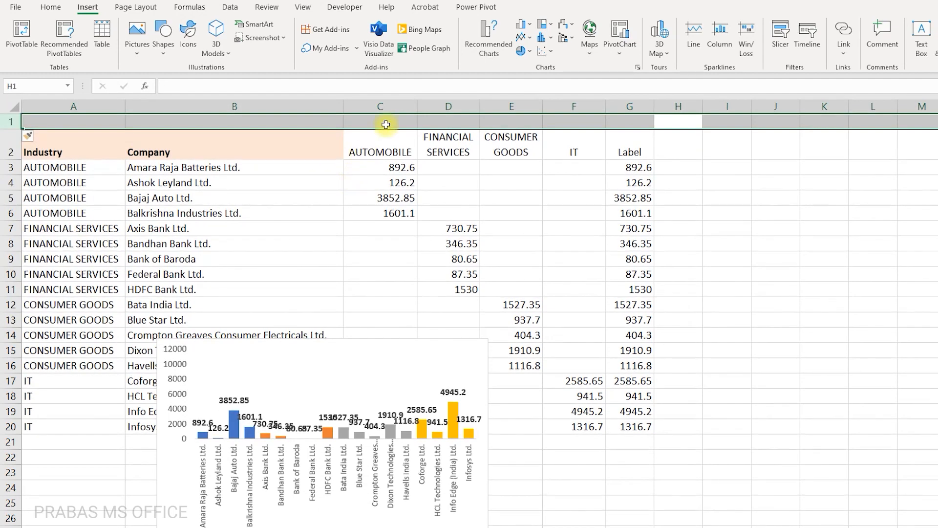
Enter the heading Bars in C1 and merge and center it across C1:G1.
left_click(392, 122)
type("Ba")
key("Return")
left_click(395, 121)
key("shift+Right")
key("shift+Right")
key("shift+Right")
key("shift+Right")
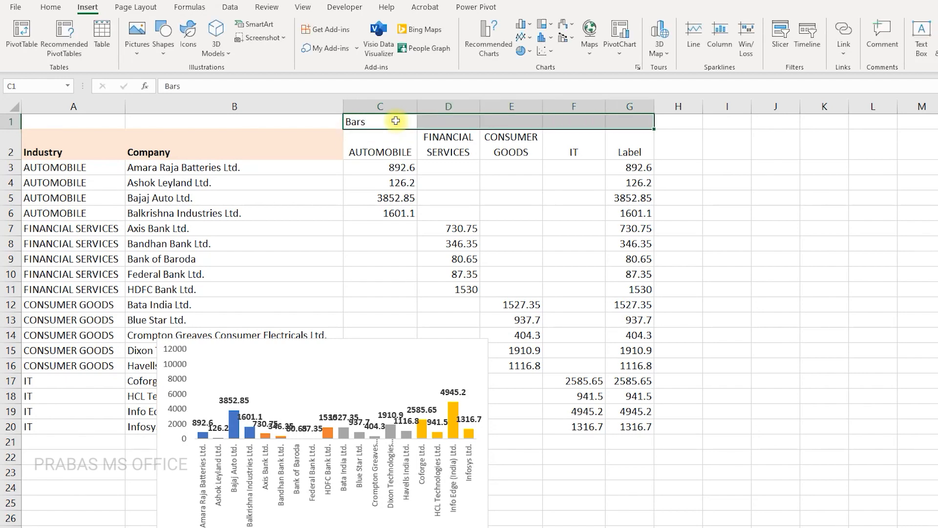
left_click(49, 8)
left_click(341, 48)
Link H2 to the AUTOMOBILE header in C2 and fill the formula across to K2 for all four industry names.
left_click(677, 128)
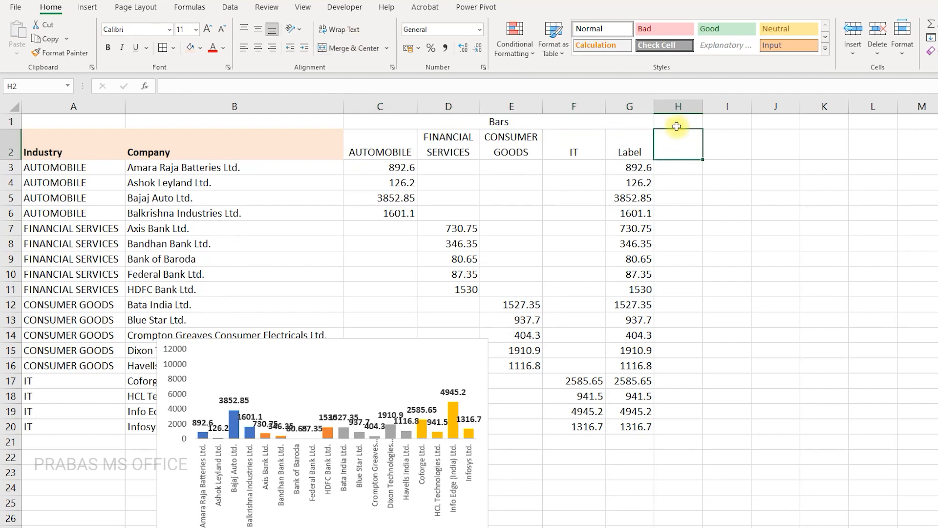
type("=")
left_click(401, 147)
key("Return")
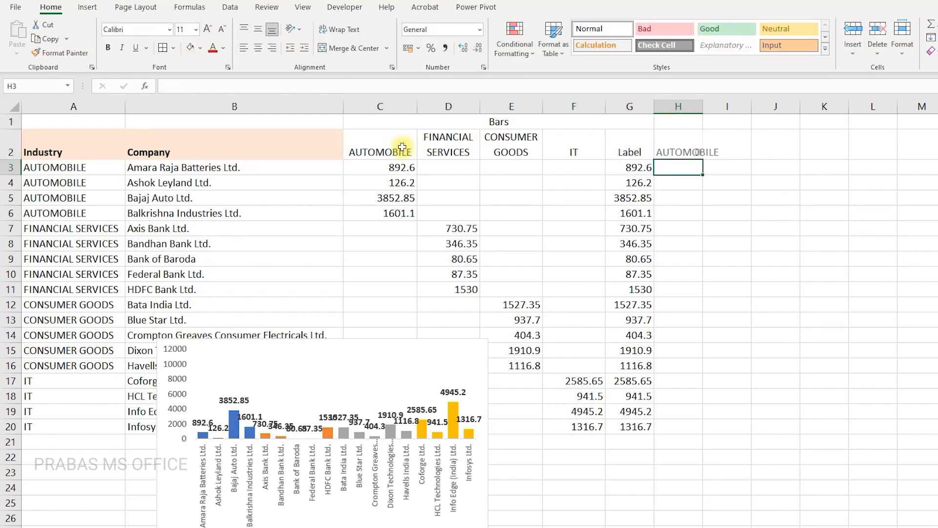
left_click(689, 149)
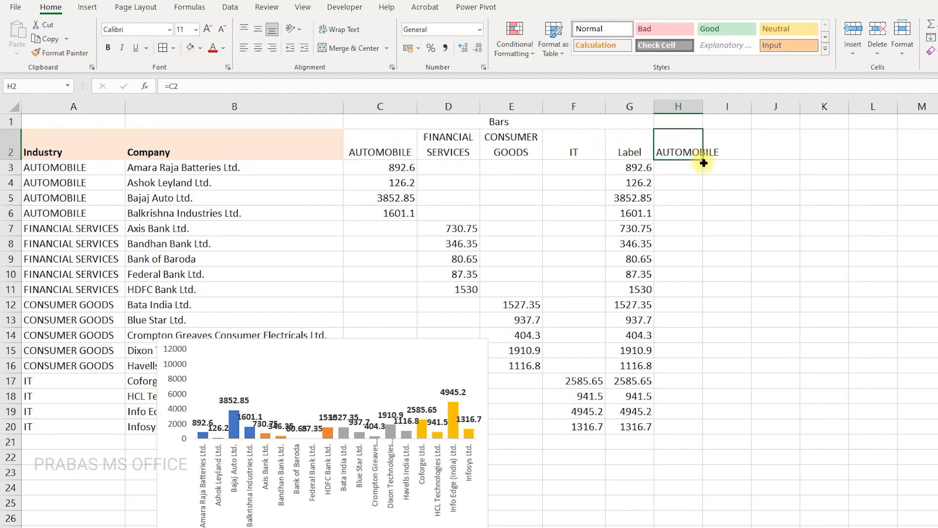
left_click_drag(707, 162, 826, 156)
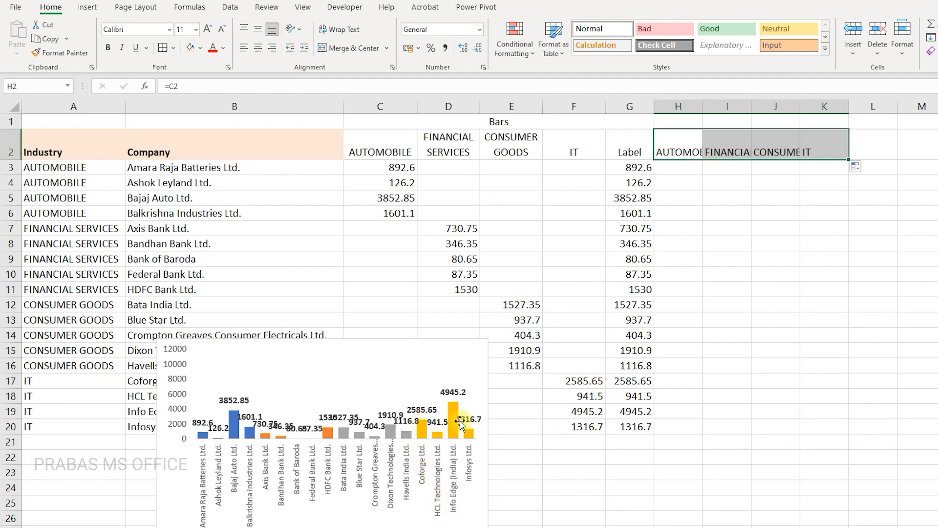
Examine the AUTOMOBILE average line in the finished chart on the Final sheet, and return to Sheet2.
left_click(693, 167)
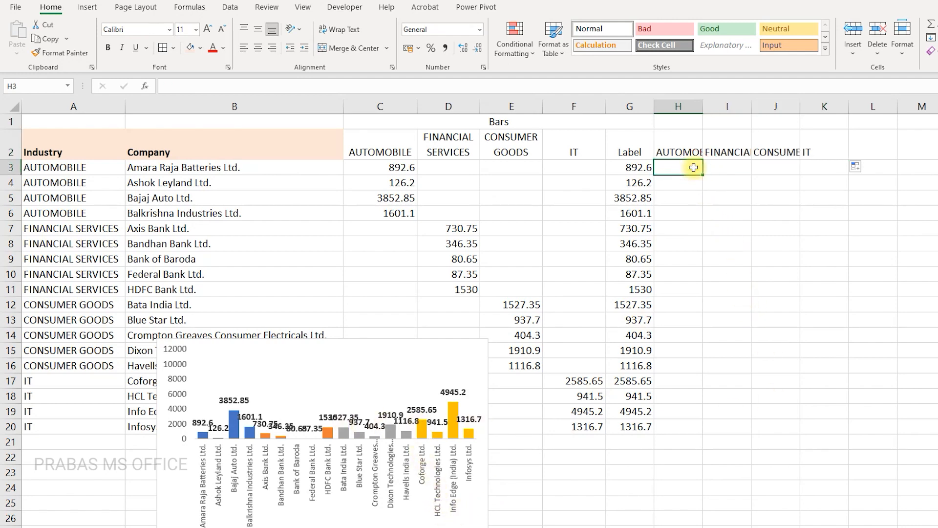
key("Escape")
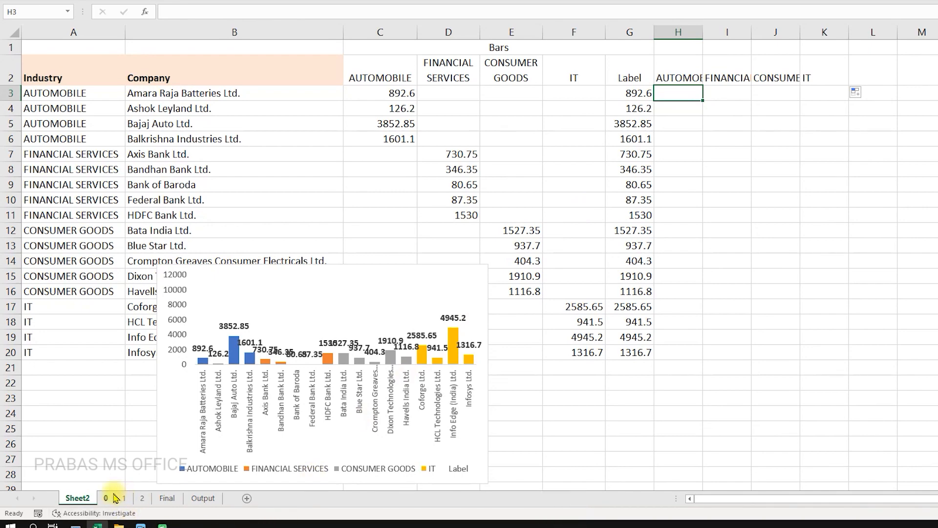
left_click(166, 498)
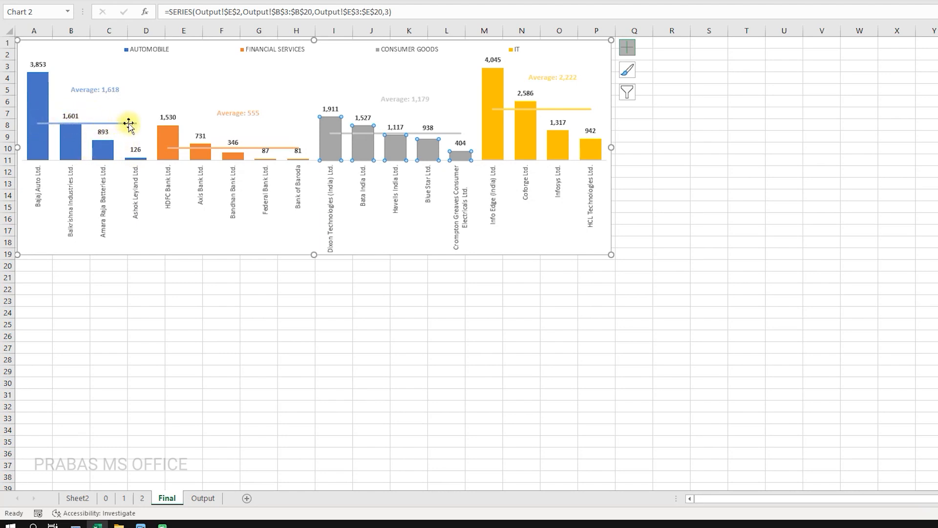
mouse_move(135, 128)
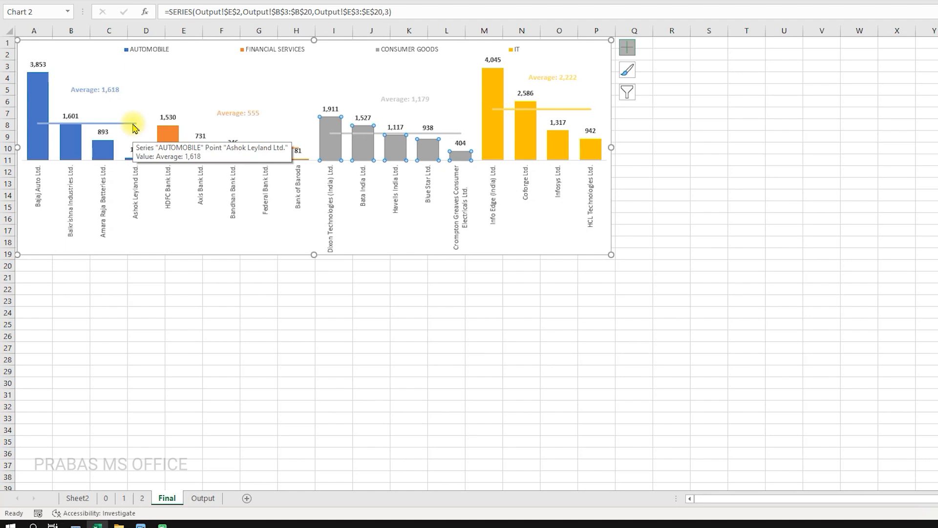
left_click(77, 497)
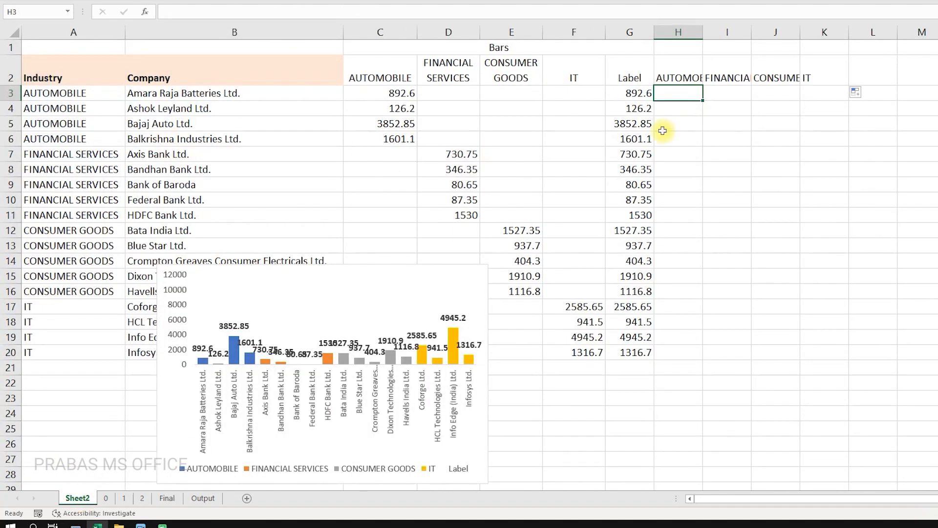
Calculate the automobile average in H3 with =AVERAGE(C3:C6).
type("=")
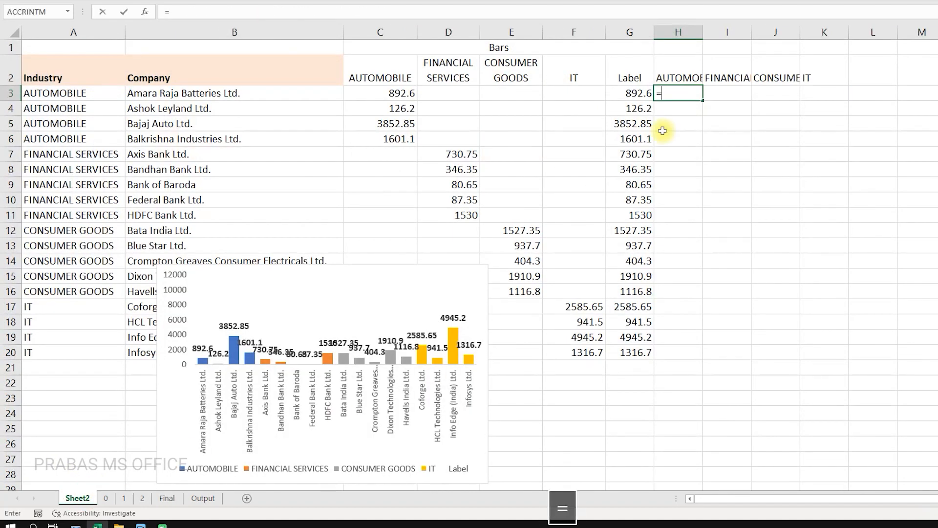
type("avera")
key("Tab")
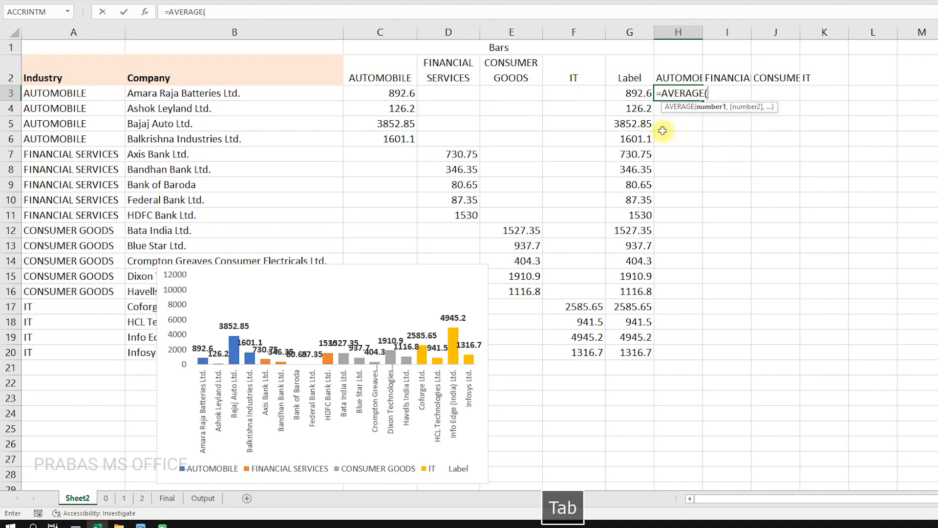
left_click_drag(372, 94, 409, 141)
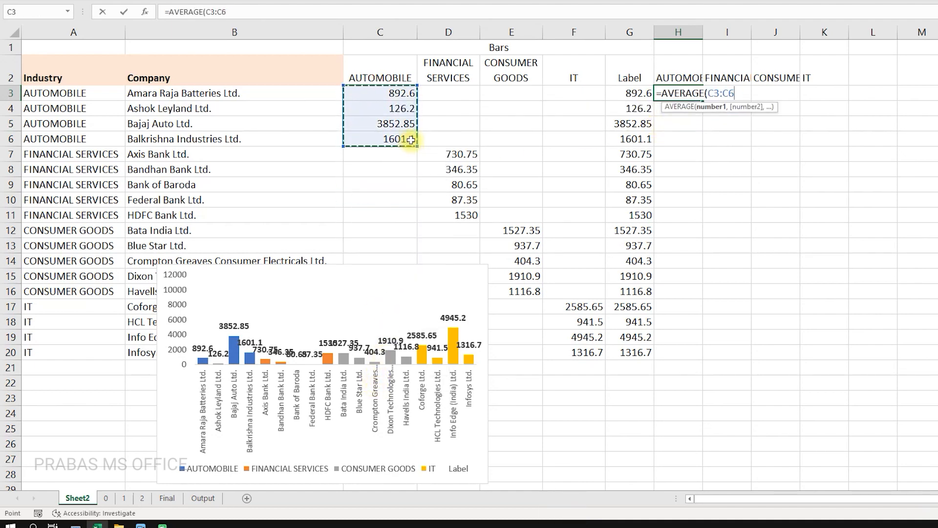
type(")")
key("Return")
Repeat the automobile average in H4 with =H3 and fill the formula down to H6.
type("=")
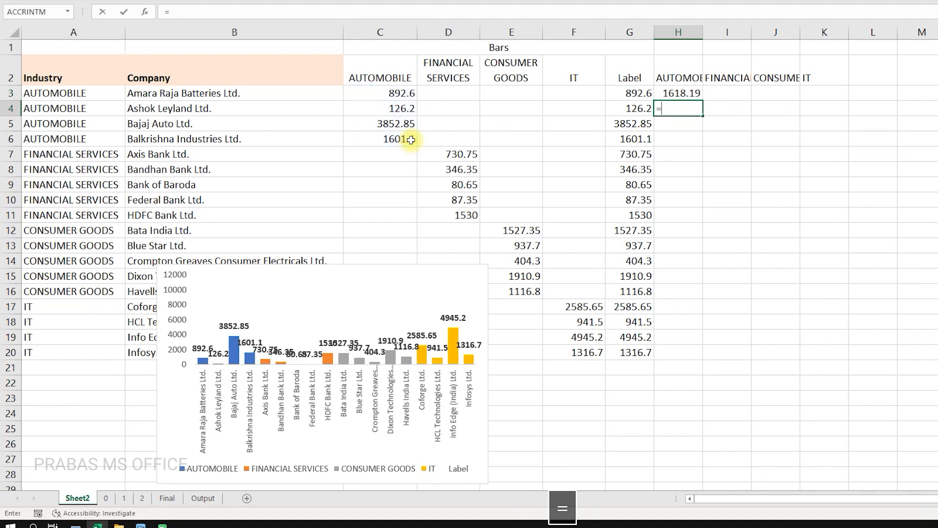
left_click(681, 92)
key("Return")
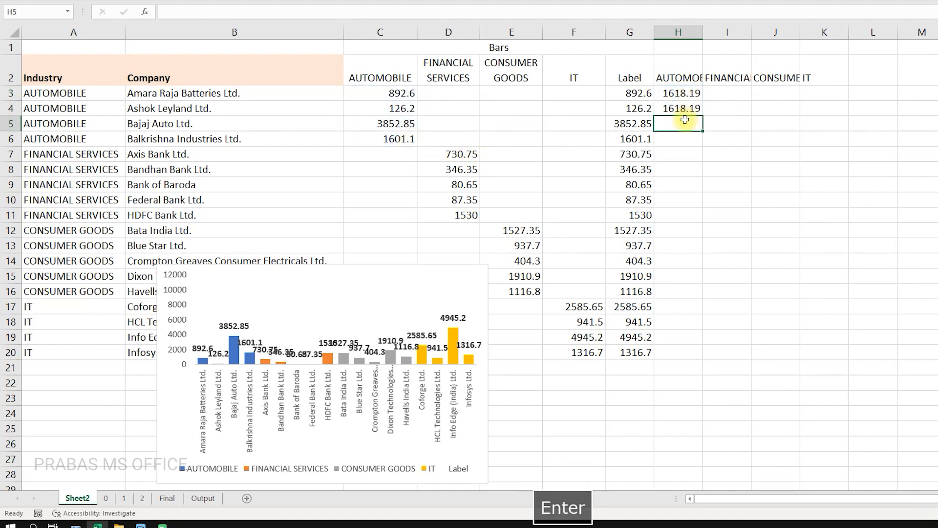
key("Up")
key("shift+Down")
key("shift+Down")
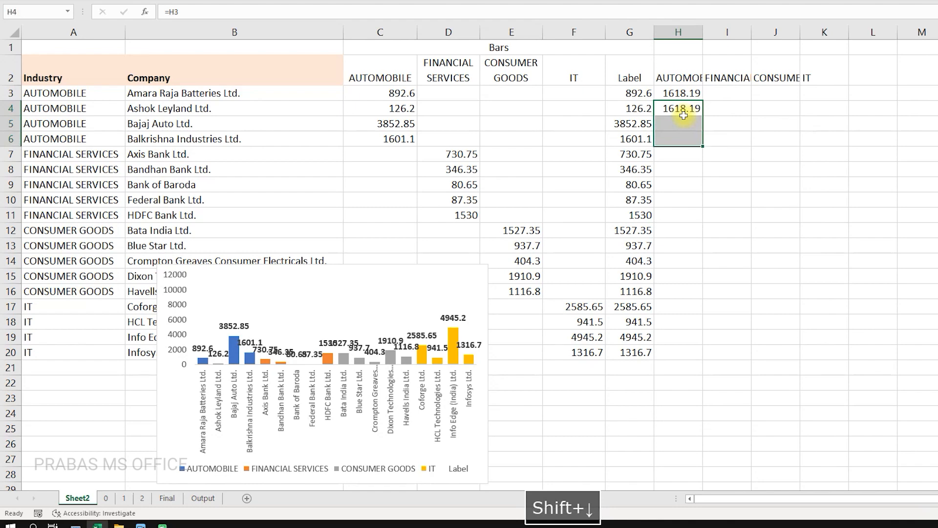
key("ctrl+d")
key("Escape")
left_click_drag(683, 94, 689, 134)
left_click_drag(692, 99, 693, 140)
Calculate the financial services average in I7 with =AVERAGE(D7:D11).
left_click(737, 155)
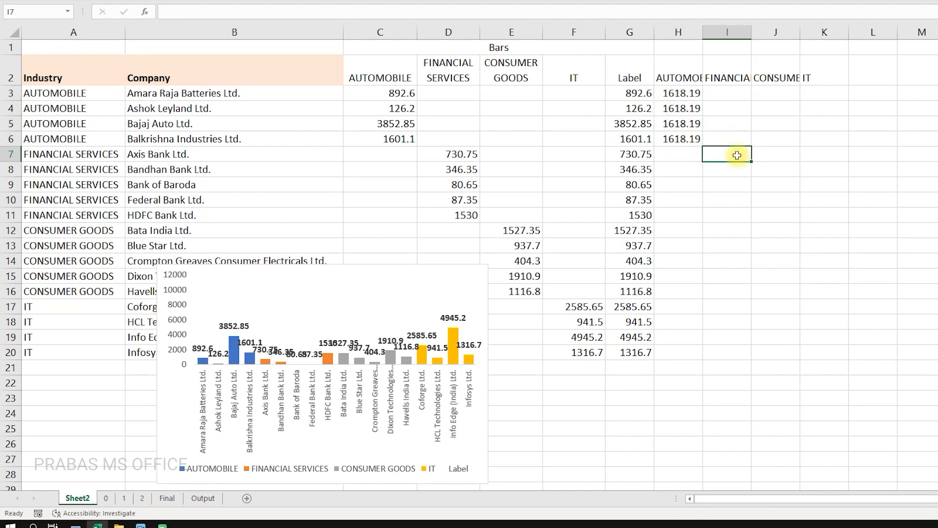
type("=aver")
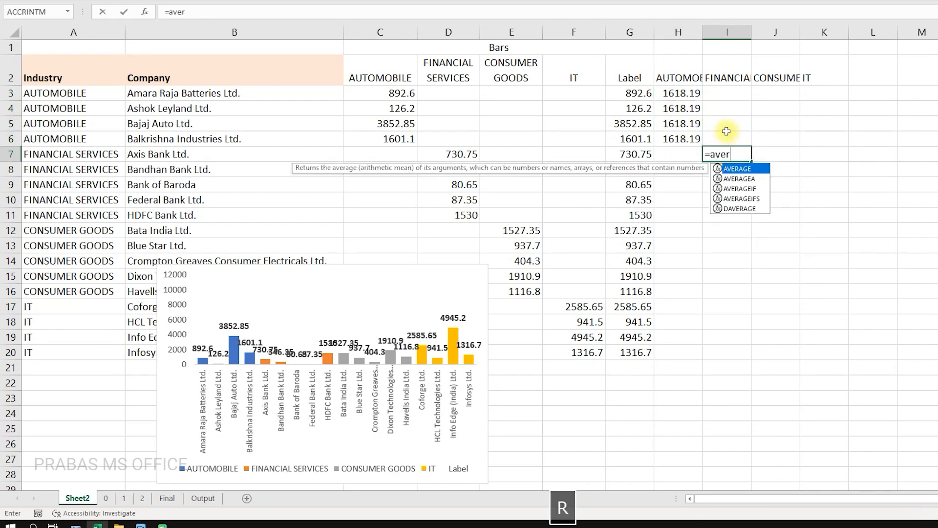
type("a")
key("Tab")
left_click_drag(472, 156, 465, 209)
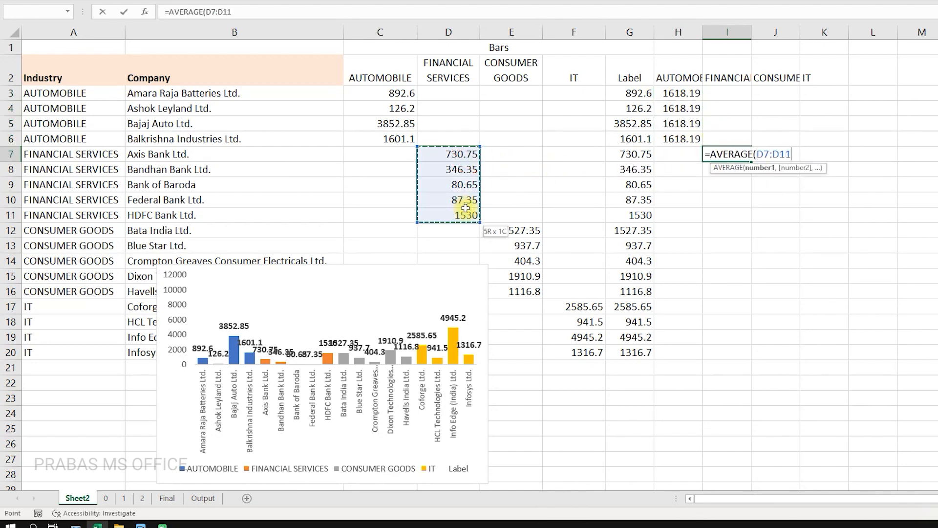
key("Return")
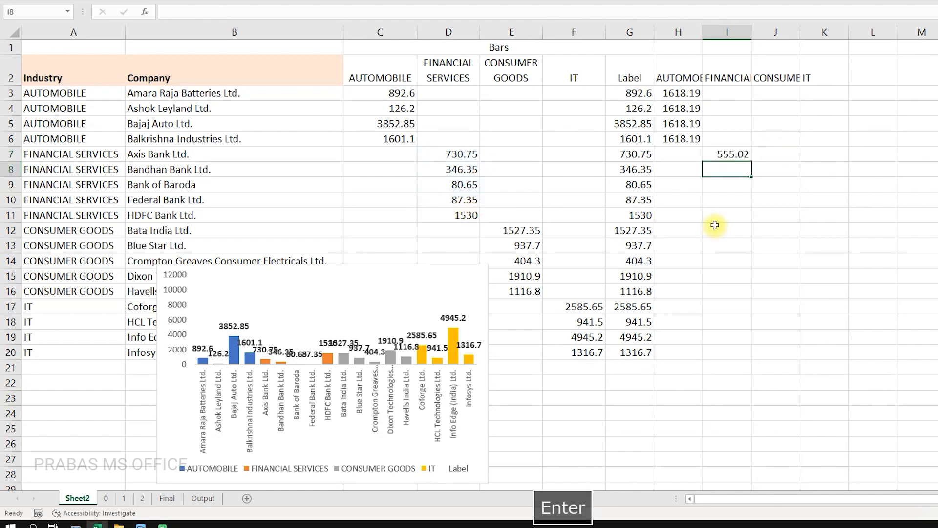
left_click(733, 154)
key("F2")
key("Escape")
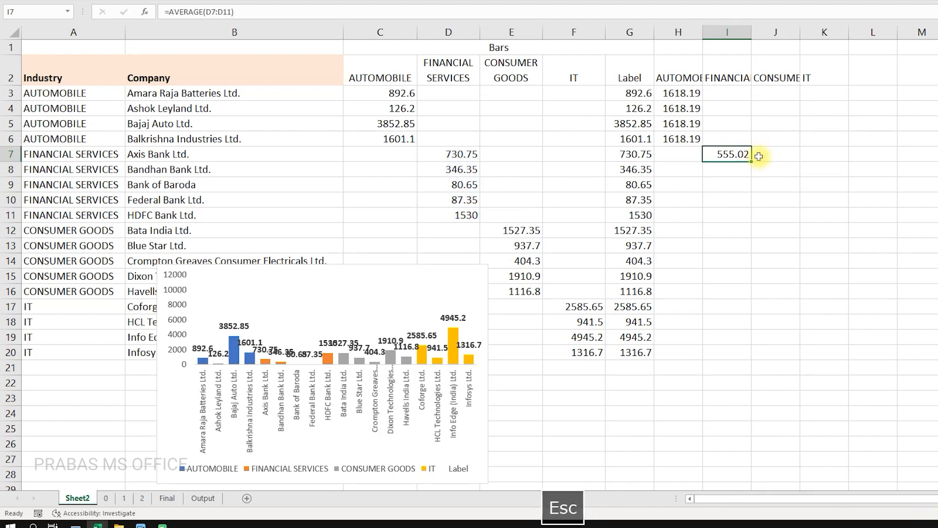
Repeat the financial services average in I8 with =I7 and fill the formula down to I11.
left_click(743, 169)
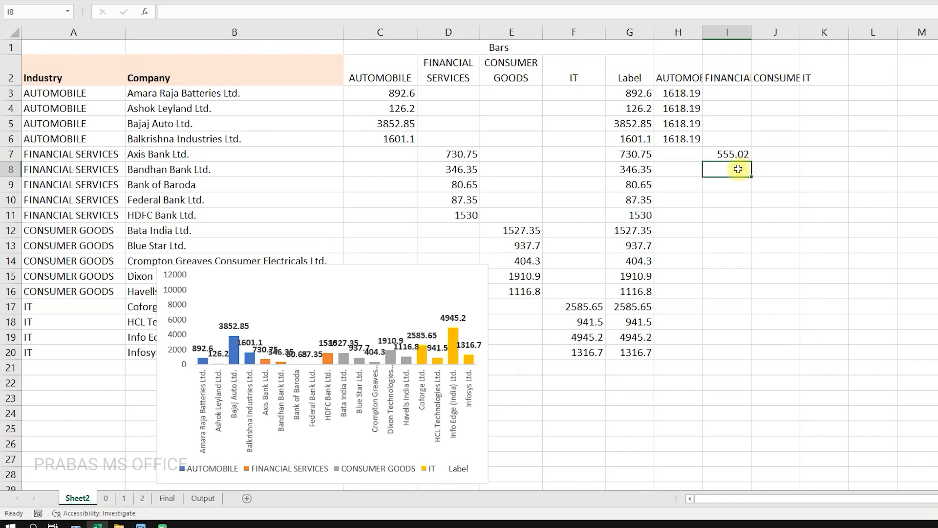
type("=")
key("Up")
key("ctrl+z")
type("=")
key("Up")
key("Return")
key("ctrl+d")
key("Down")
key("ctrl+d")
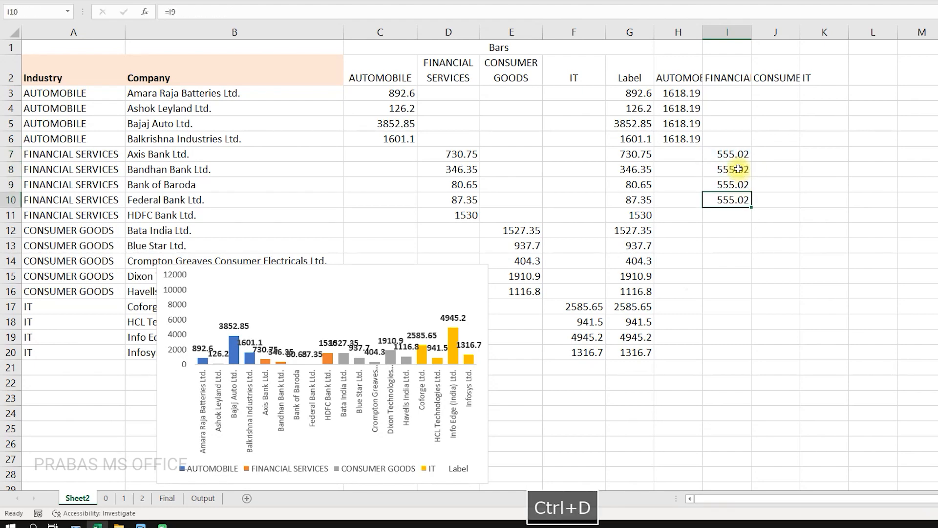
key("Down")
key("ctrl+d")
Calculate the consumer goods average in J12 by averaging E12:E16.
key("Down")
key("Right")
key("Escape")
type("=AVERAGE(")
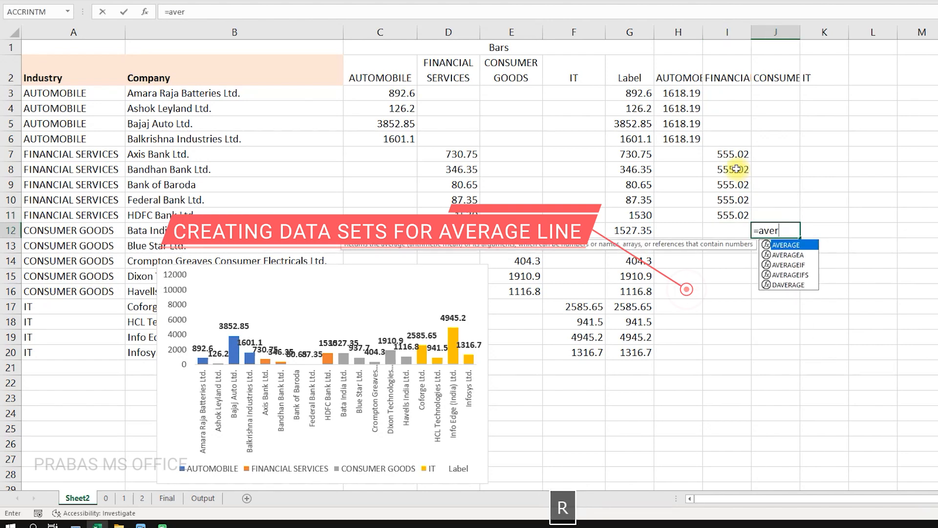
key("Tab")
left_click_drag(518, 230, 518, 292)
key("Return")
Repeat the consumer goods average in J13 with =J12 and fill the formula down to J16.
type("=")
key("Up")
key("Return")
key("Up")
key("shift+Down")
key("shift+Down")
key("shift+Down")
key("ctrl+d")
Calculate the IT average in K17 by averaging F17:F20.
key("ctrl+Down")
key("Right")
key("Down")
type("=AVERAGE(")
key("Tab")
key("Left")
key("Left")
key("Left")
key("Left")
key("Left")
key("ctrl+shift+Down")
key("Return")
Repeat the IT average in K18 with =K17 and fill the formula down to K20.
type("=")
key("Up")
key("Return")
key("ctrl+d")
key("Down")
key("ctrl+d")
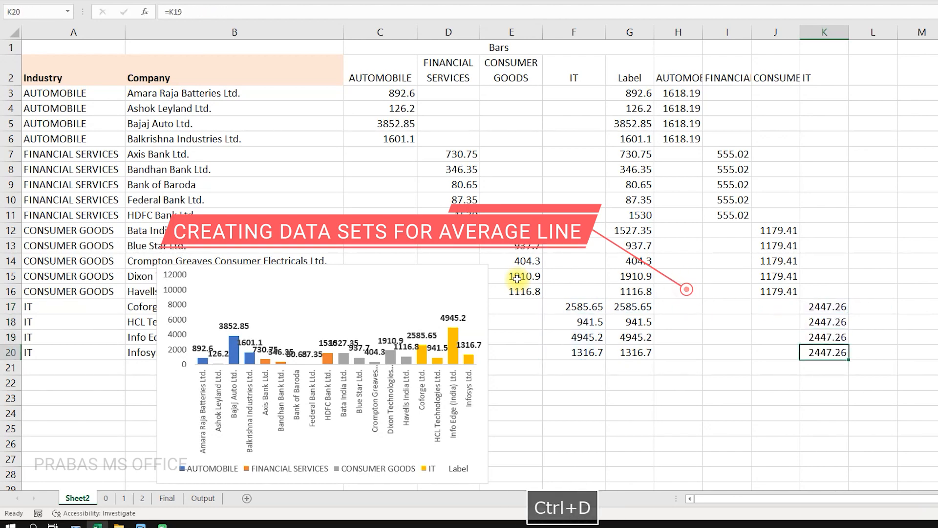
Try extending the chart's data range to B2:K20 to include the average columns, and cancel the change.
left_click_drag(681, 92, 828, 350)
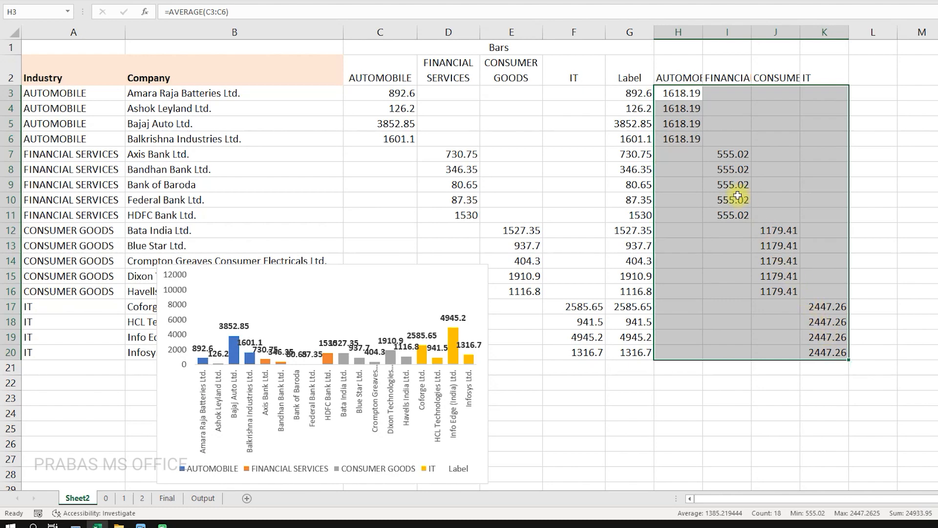
left_click_drag(691, 92, 823, 337)
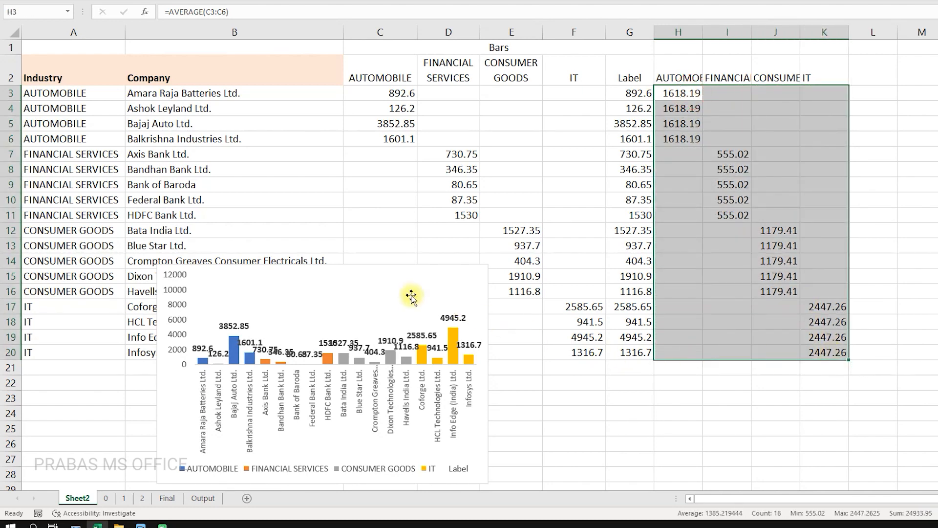
right_click(410, 297)
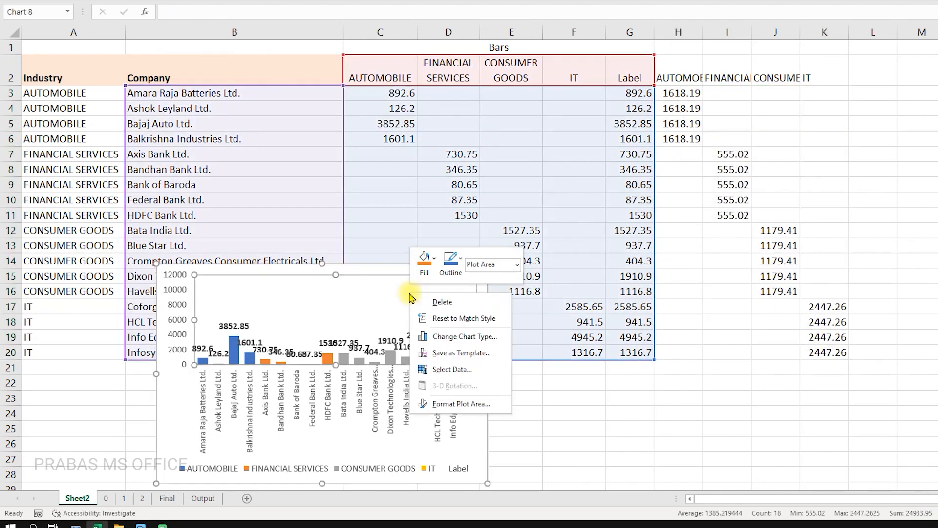
left_click(443, 366)
left_click_drag(798, 74, 312, 128)
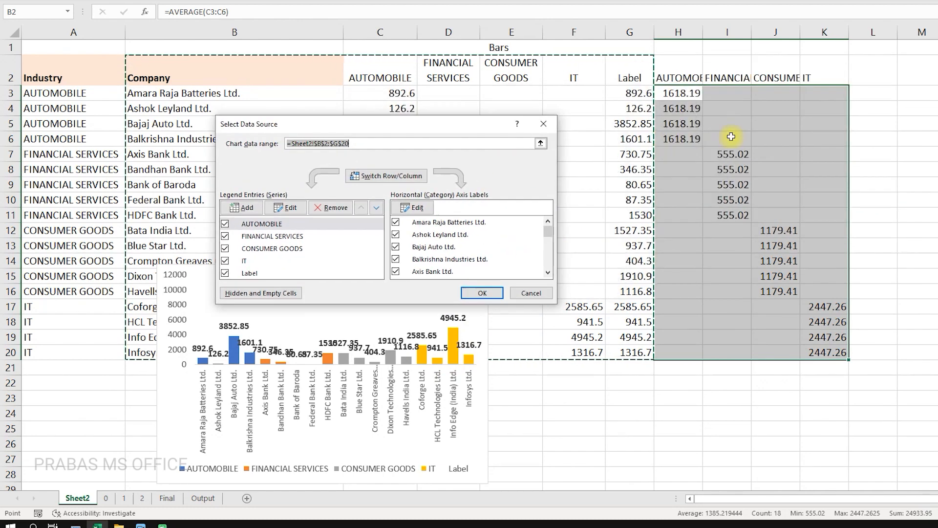
left_click_drag(204, 71, 822, 342)
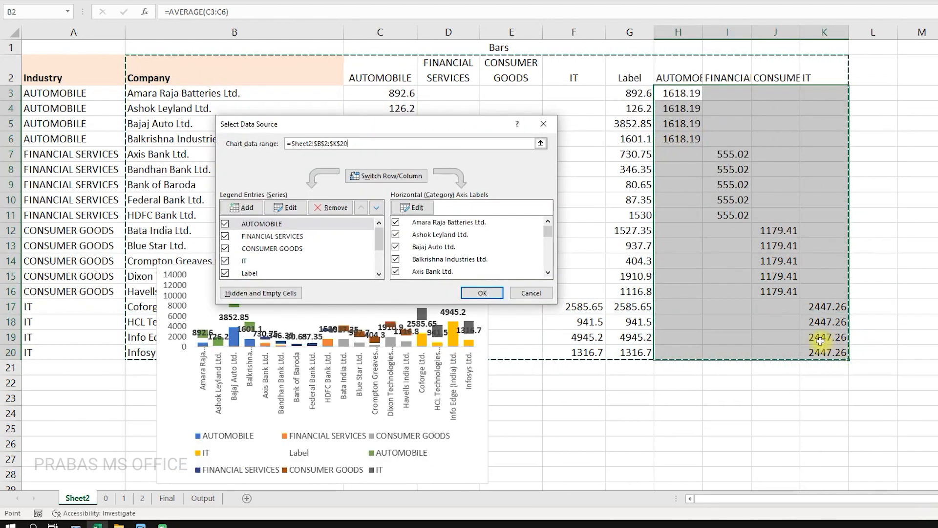
left_click(528, 294)
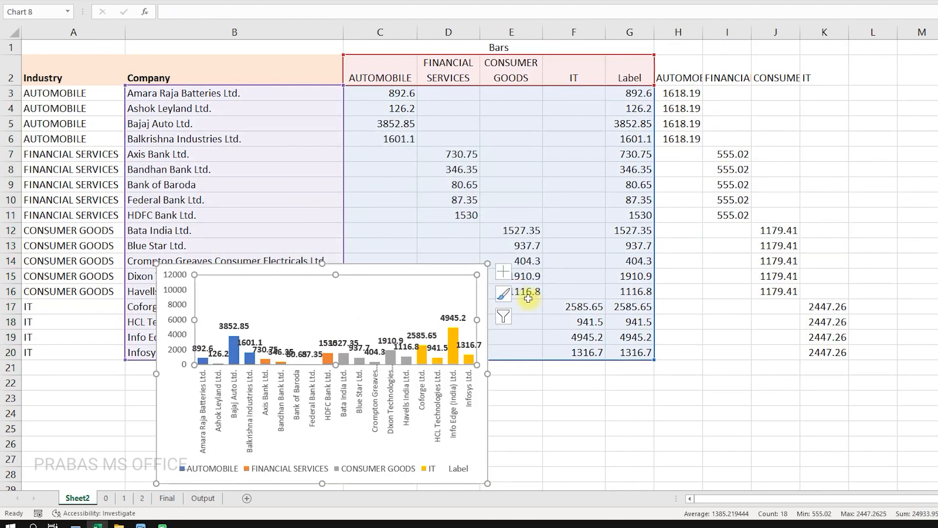
Add the automobile average as a chart series, with its name from H2 and values from H3:H20.
right_click(441, 284)
left_click(506, 354)
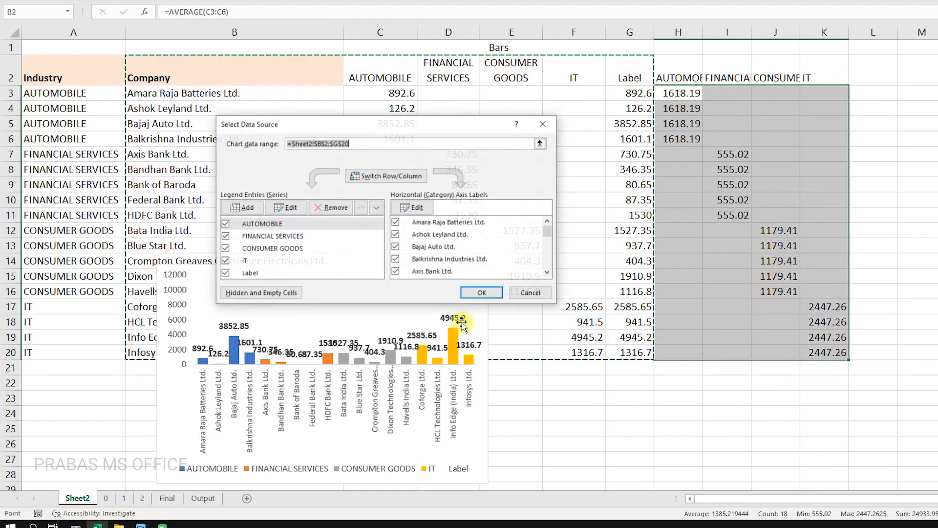
left_click_drag(423, 136, 344, 73)
left_click(163, 149)
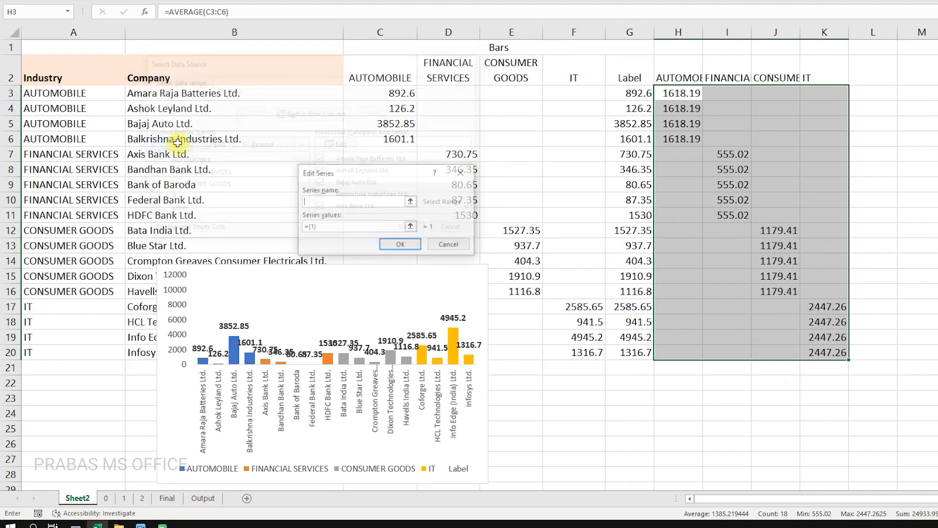
left_click(689, 76)
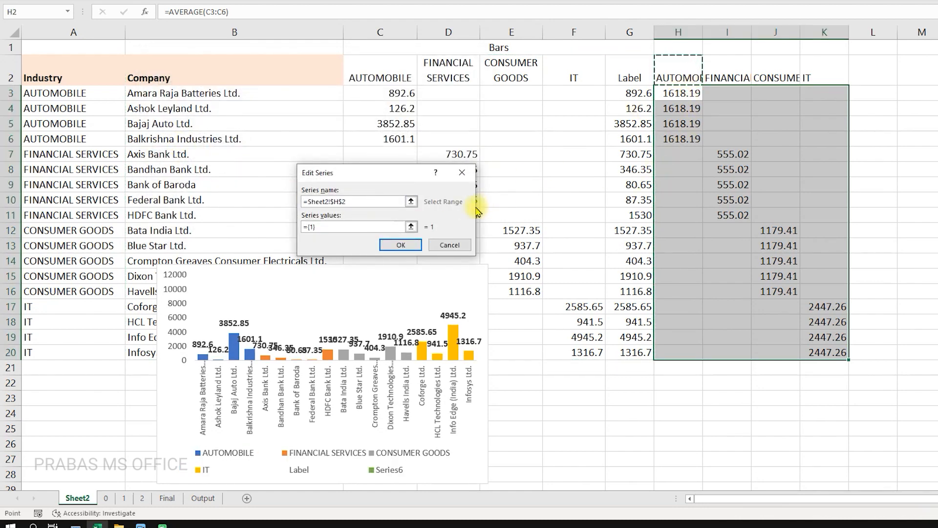
key("Tab")
left_click_drag(683, 92, 685, 346)
left_click(400, 245)
Add the financial services average as a chart series, with its name from I2 and values from I3:I20.
left_click(166, 144)
left_click(727, 76)
key("Tab")
key("Delete")
left_click_drag(727, 92, 728, 347)
left_click(400, 244)
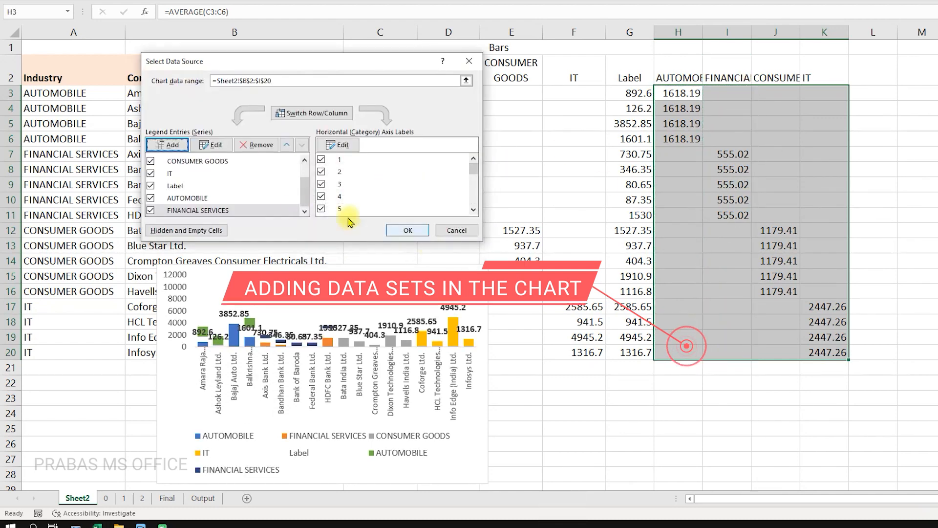
Add the consumer goods average as a chart series, with its name from J2 and values from J3:J20.
left_click(167, 145)
left_click(766, 76)
key("Tab")
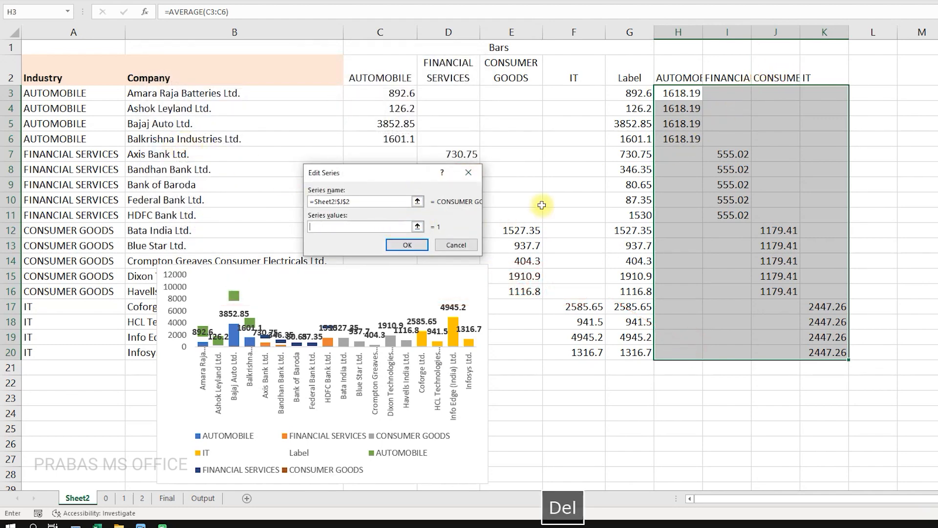
left_click_drag(767, 99, 765, 353)
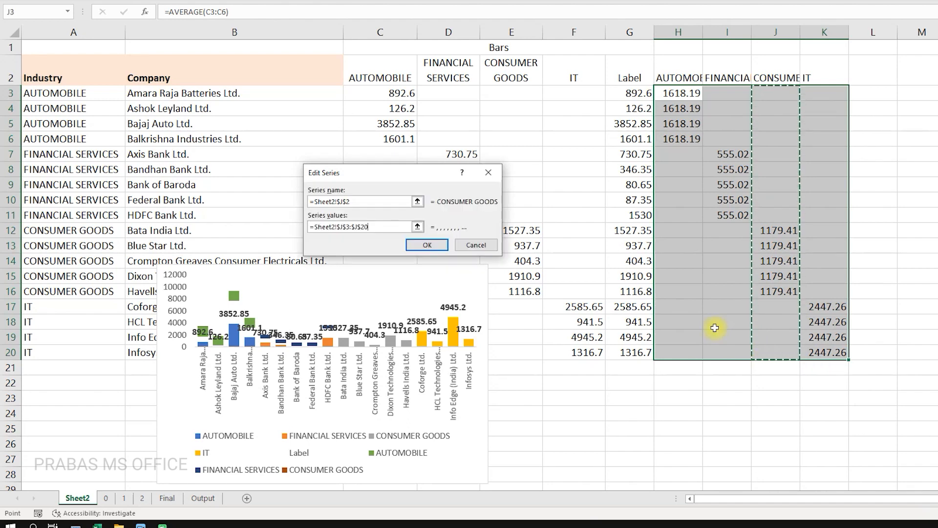
left_click(423, 245)
Add the IT average as a chart series, with its name from K2 and values from K3:K20, and apply the data source changes.
left_click(181, 143)
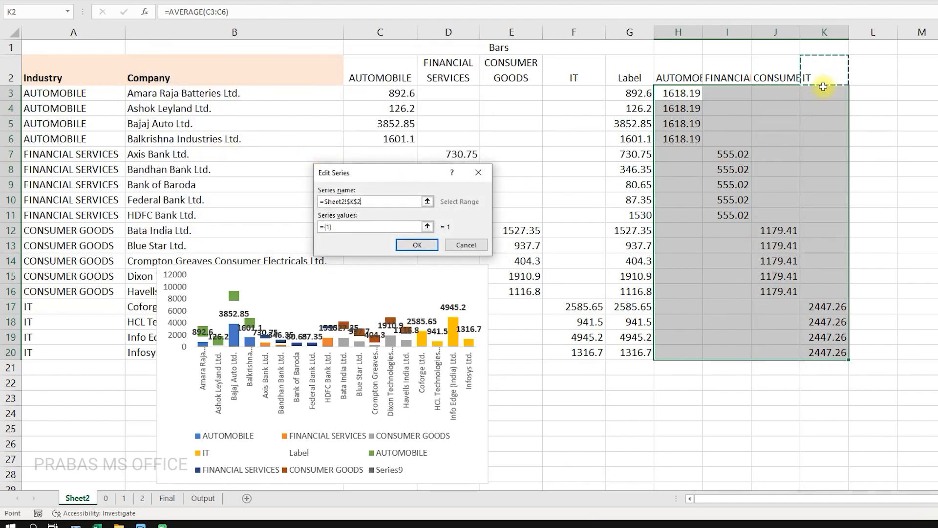
key("Tab")
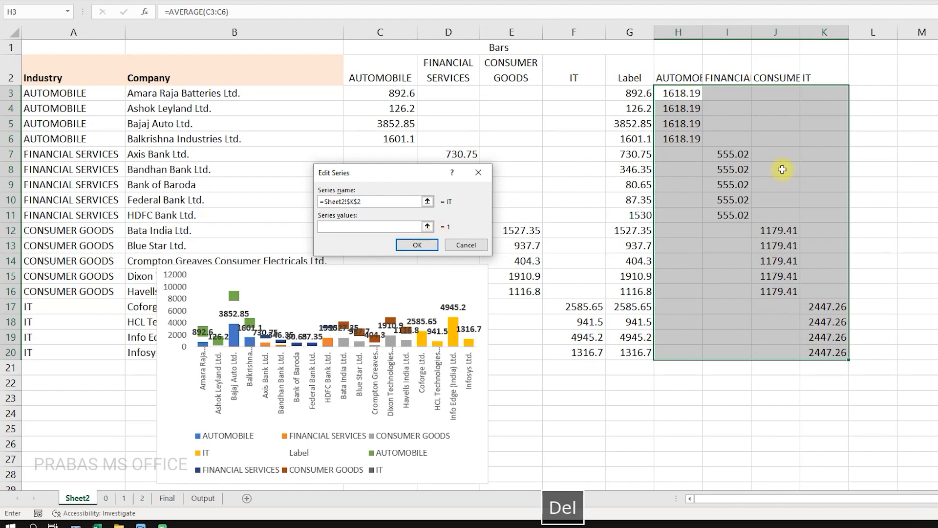
left_click_drag(824, 93, 825, 352)
left_click(417, 244)
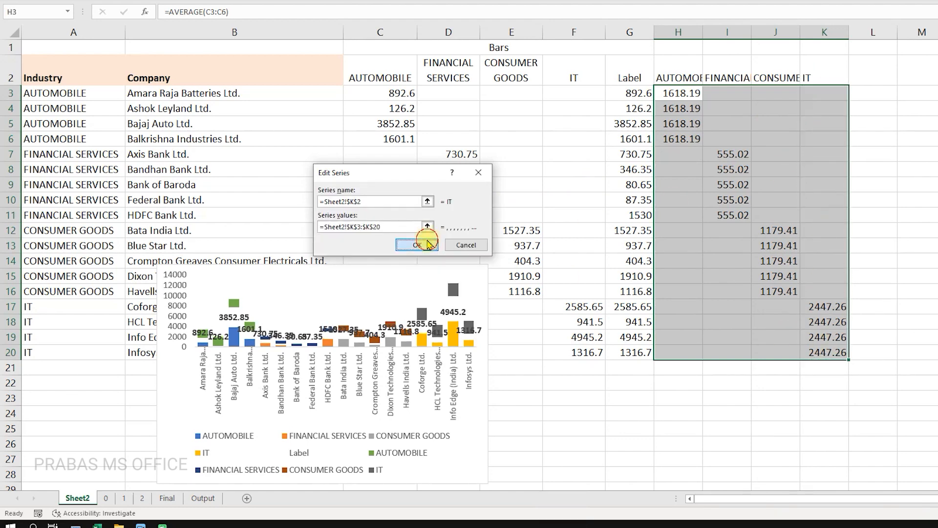
left_click(400, 227)
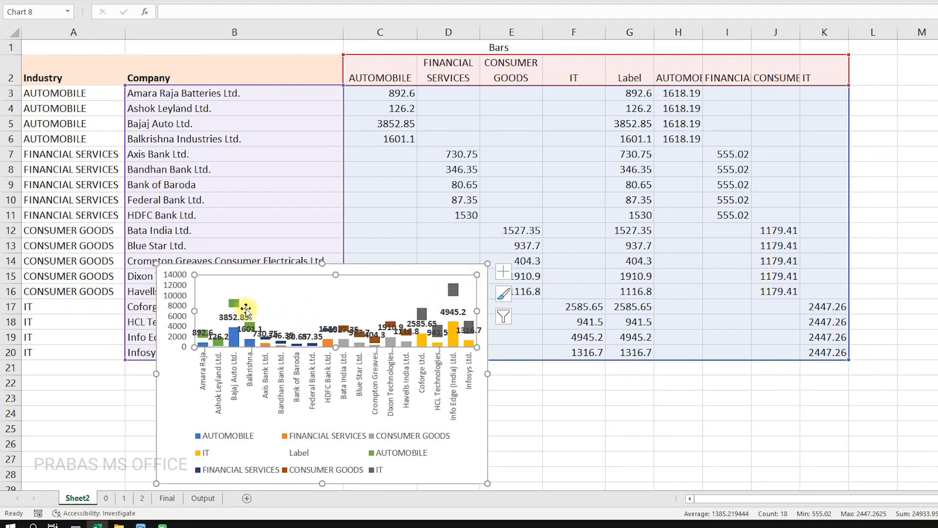
Enlarge the chart and move it up over the data so it spans roughly columns B to K and rows 2 to 22.
left_click_drag(487, 374, 835, 373)
left_click_drag(495, 266, 498, 140)
key("Escape")
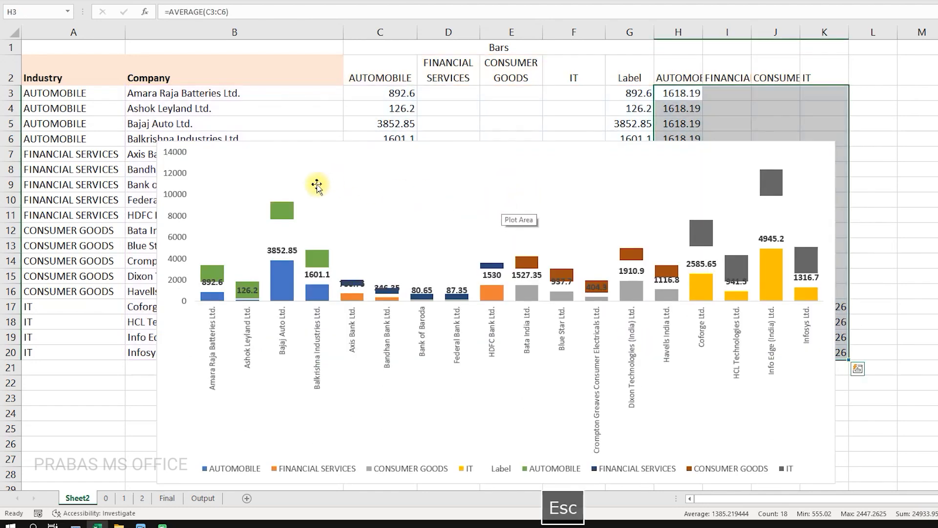
left_click_drag(387, 141, 369, 53)
left_click_drag(817, 225, 845, 225)
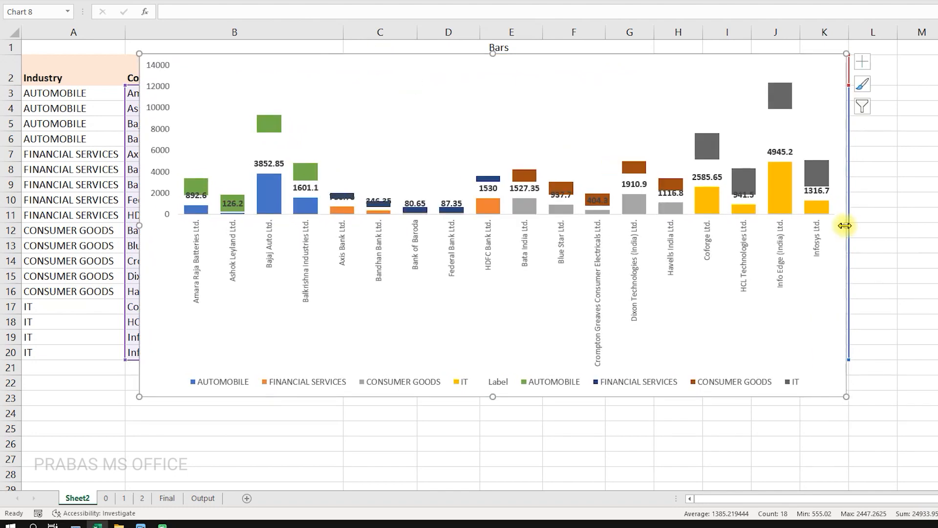
Examine the company, label and average series in the chart and compare them with the finished chart on the Final sheet.
left_click(782, 195)
left_click(677, 206)
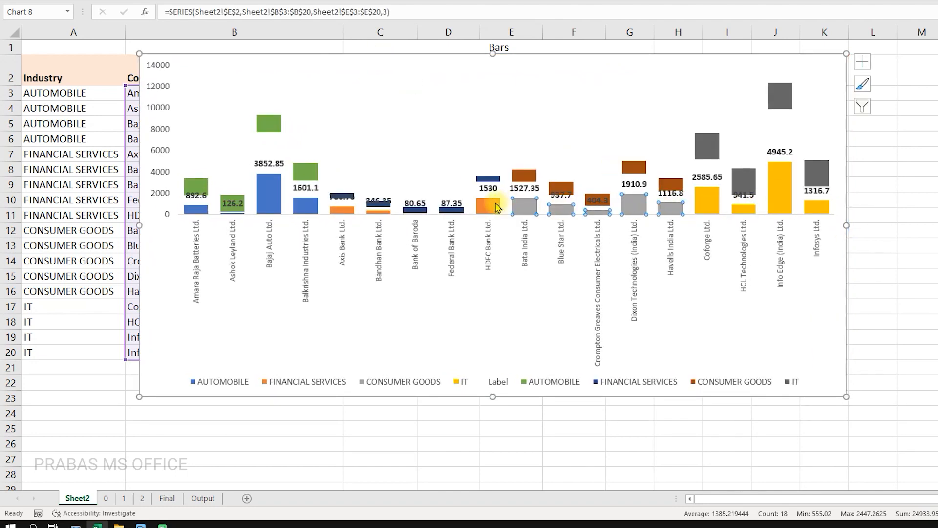
left_click(495, 205)
left_click(304, 204)
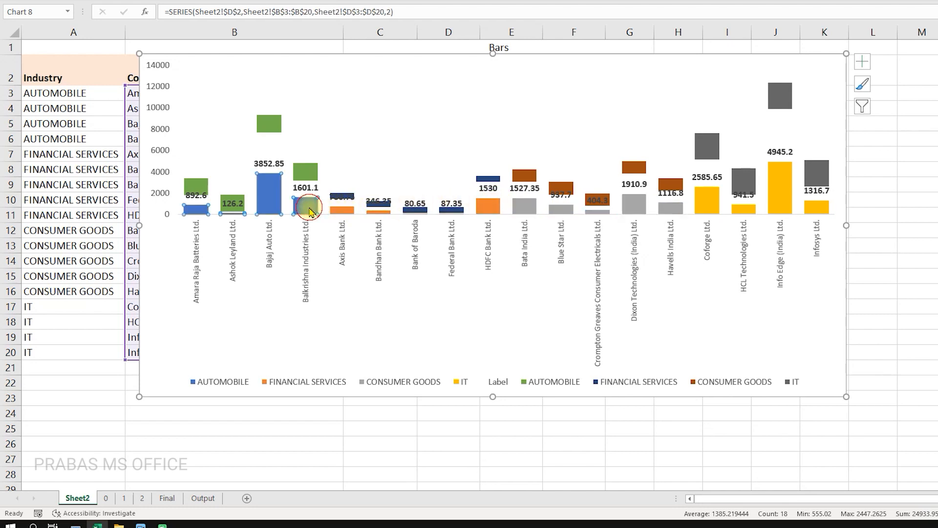
left_click(266, 128)
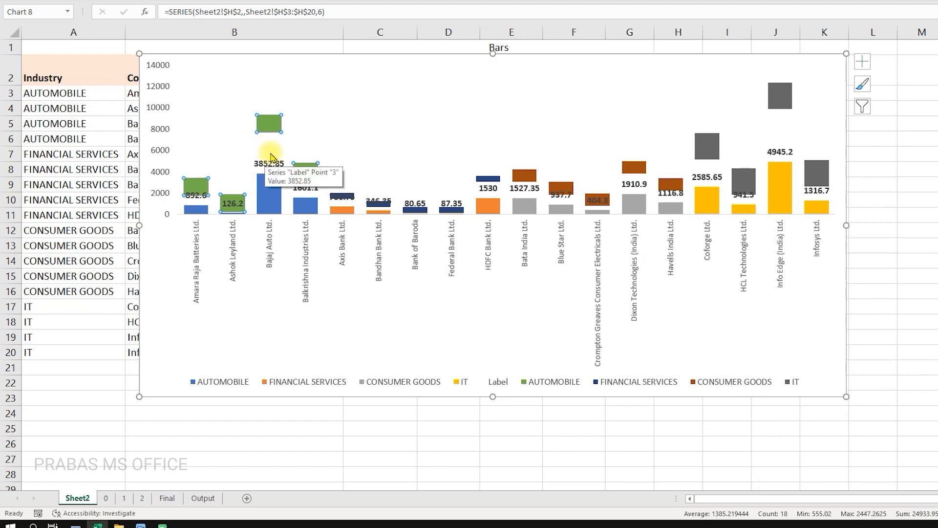
left_click(258, 165)
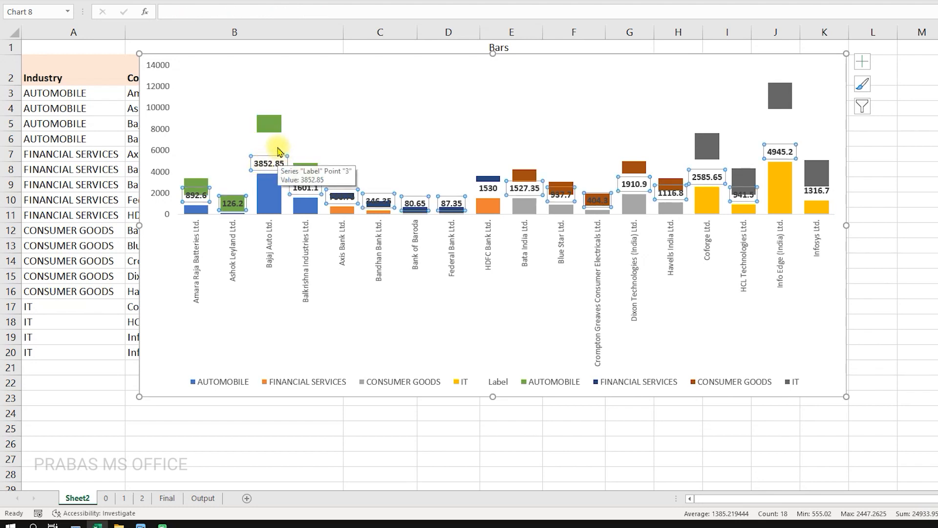
key("Escape")
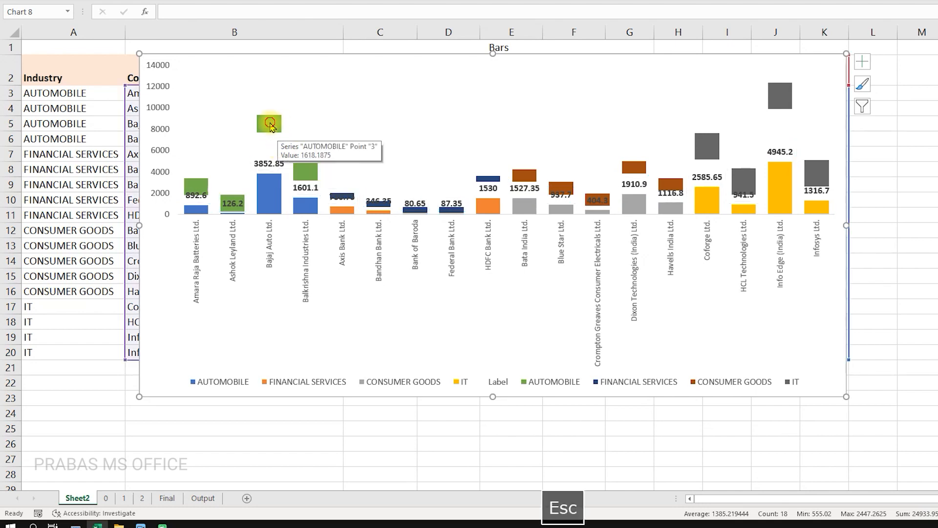
left_click(268, 126)
left_click(518, 177)
left_click(706, 150)
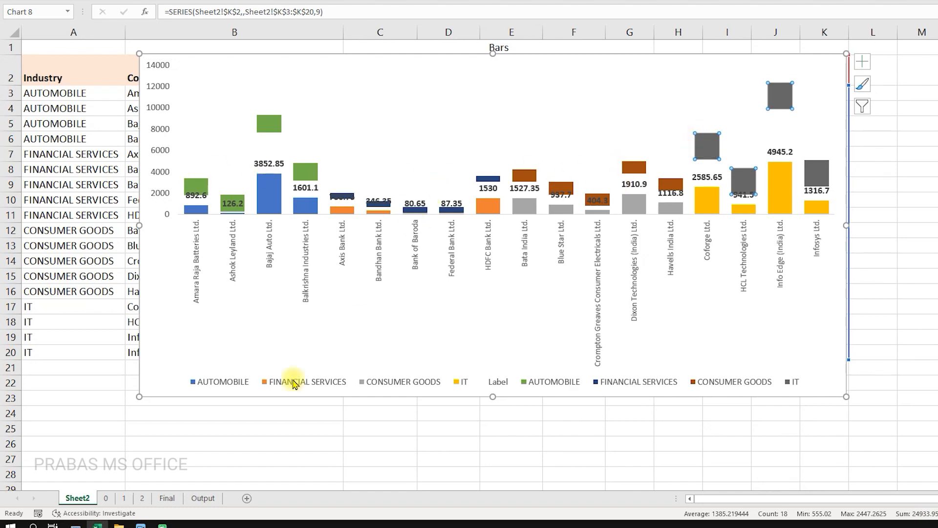
left_click(164, 497)
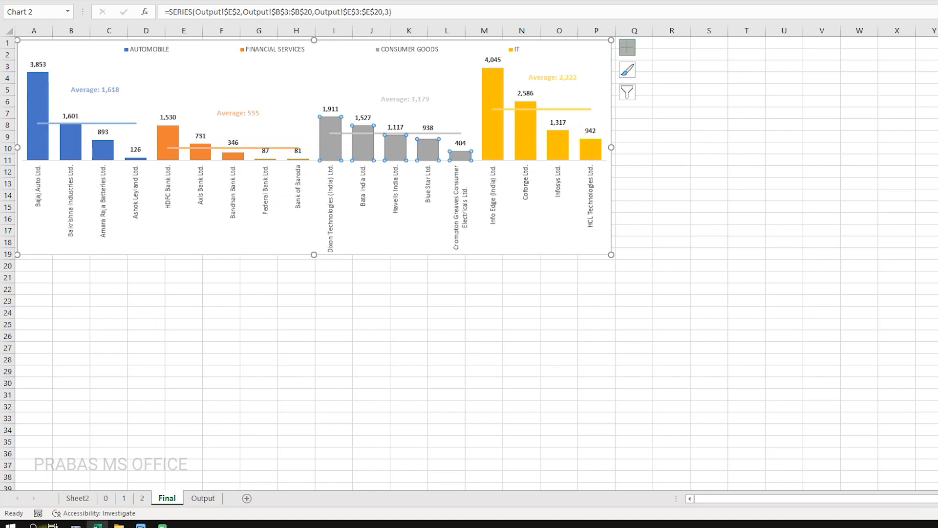
left_click(78, 498)
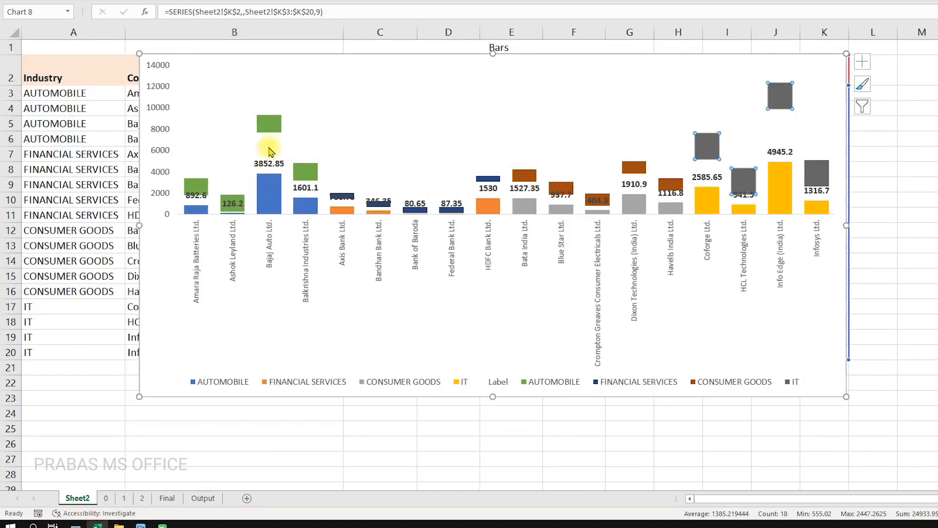
Open the chart type settings from the automobile average series and set the IT average series to Line.
right_click(350, 103)
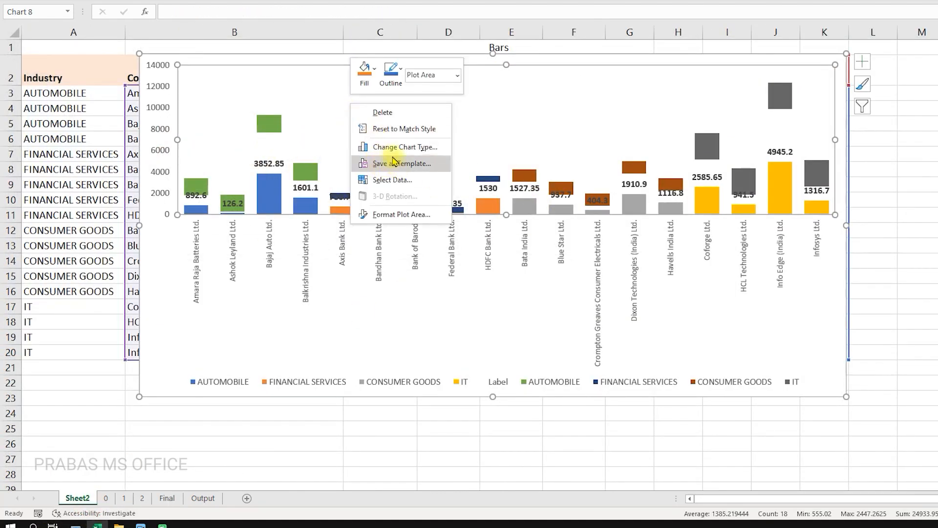
key("Escape")
right_click(258, 122)
left_click(281, 166)
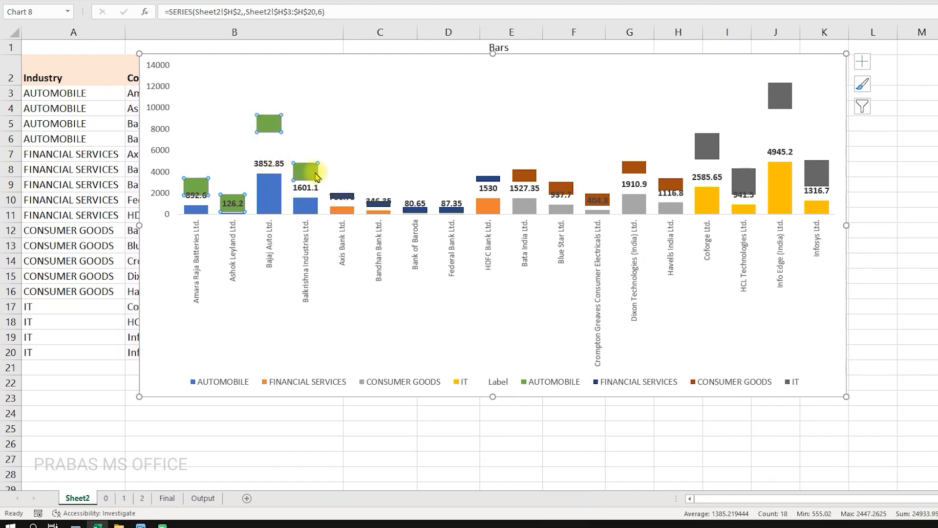
left_click_drag(513, 43, 483, 0)
left_click_drag(699, 223, 701, 270)
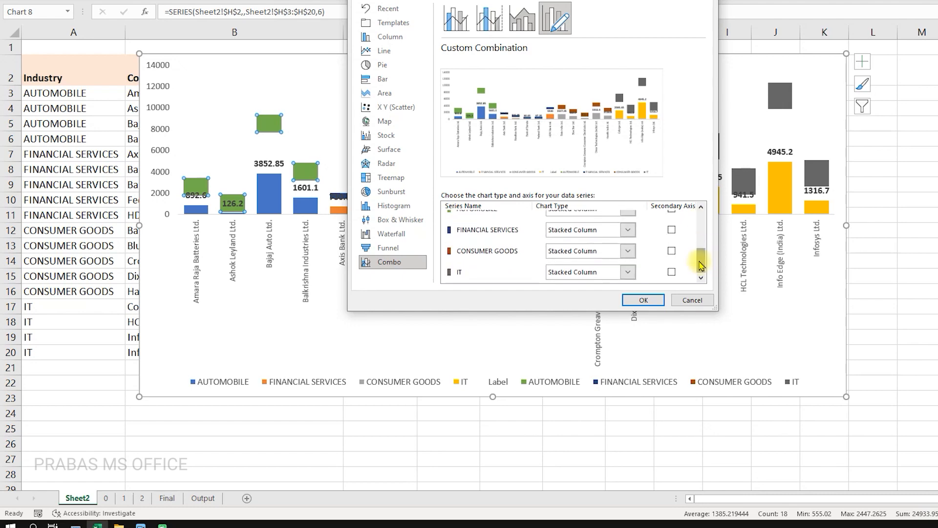
left_click(629, 272)
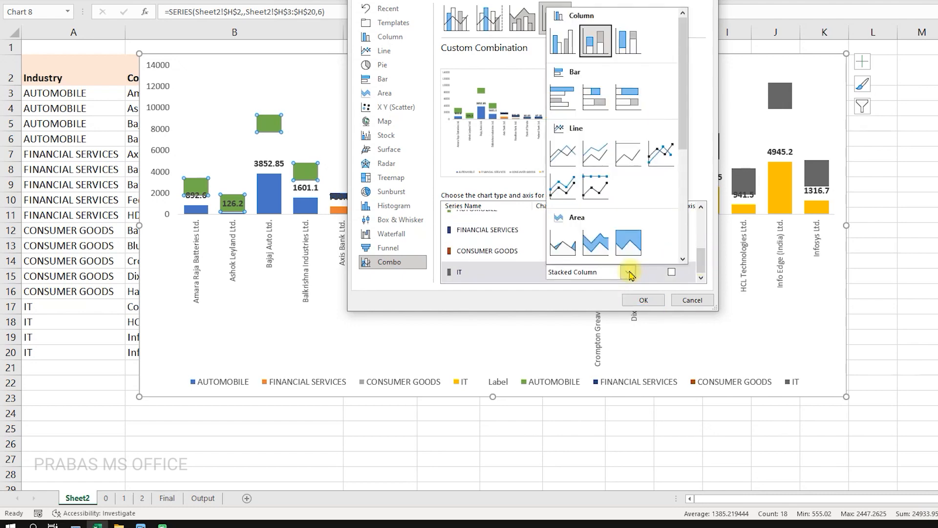
left_click(568, 162)
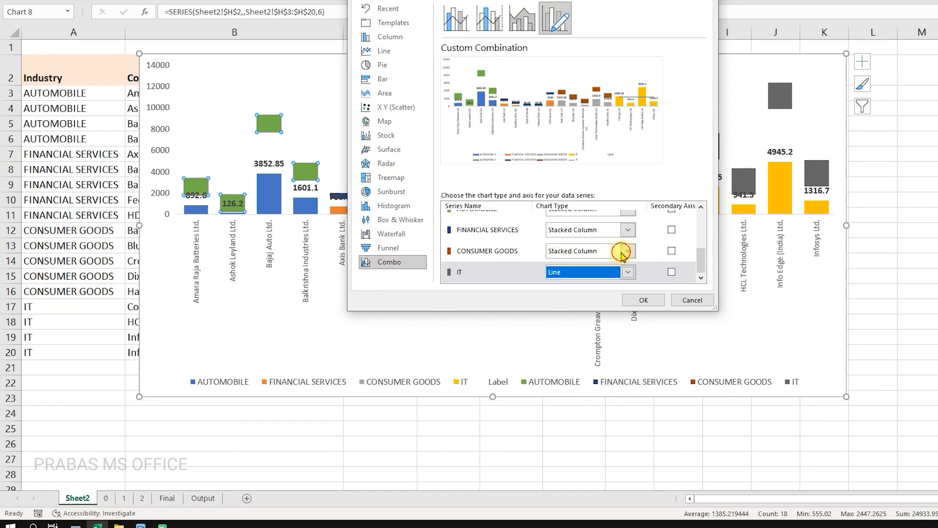
Set the chart type of the consumer goods and financial services average series to Line.
left_click(622, 251)
left_click(564, 416)
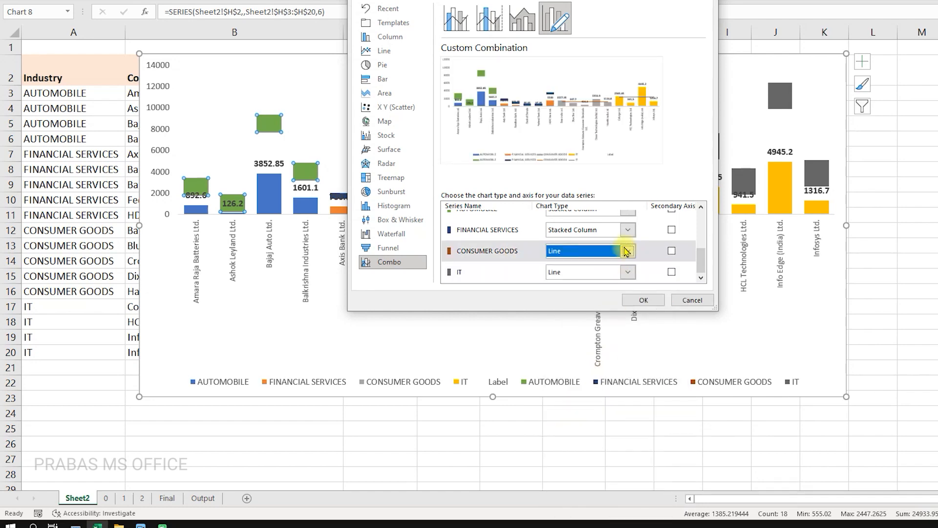
left_click(628, 231)
left_click(562, 380)
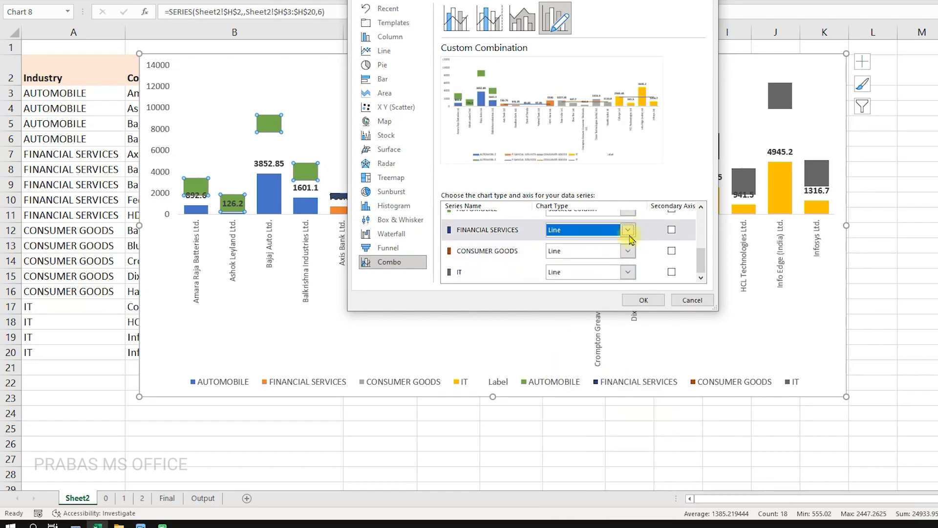
Set the chart type of the automobile average series to Line and apply the custom combination chart.
left_click(700, 207)
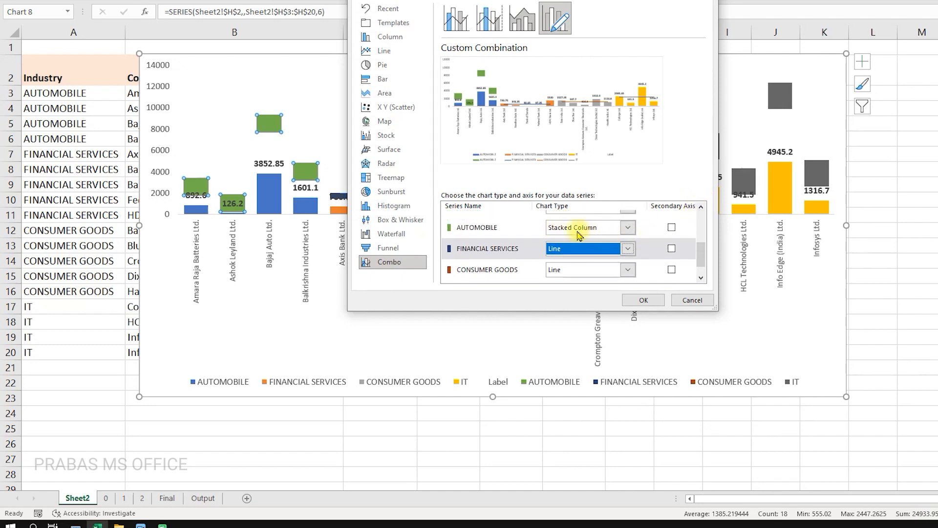
left_click(627, 228)
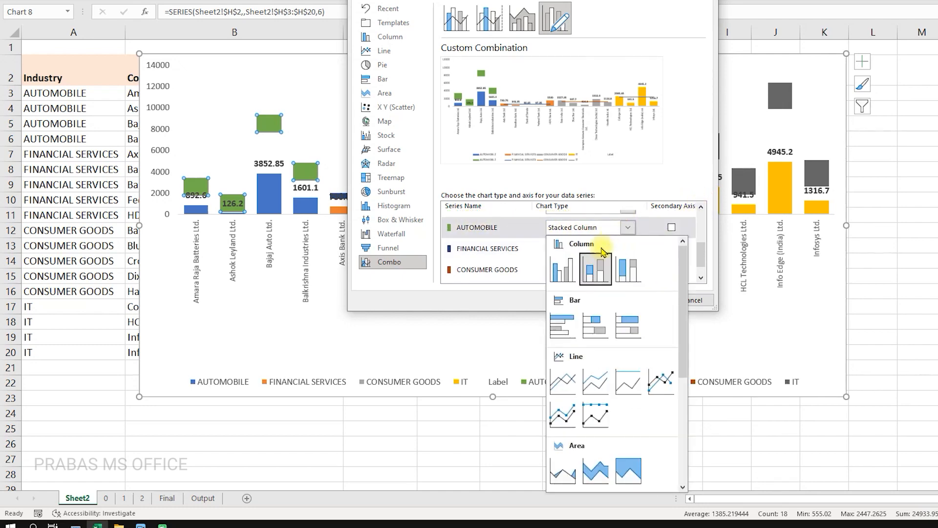
left_click(563, 379)
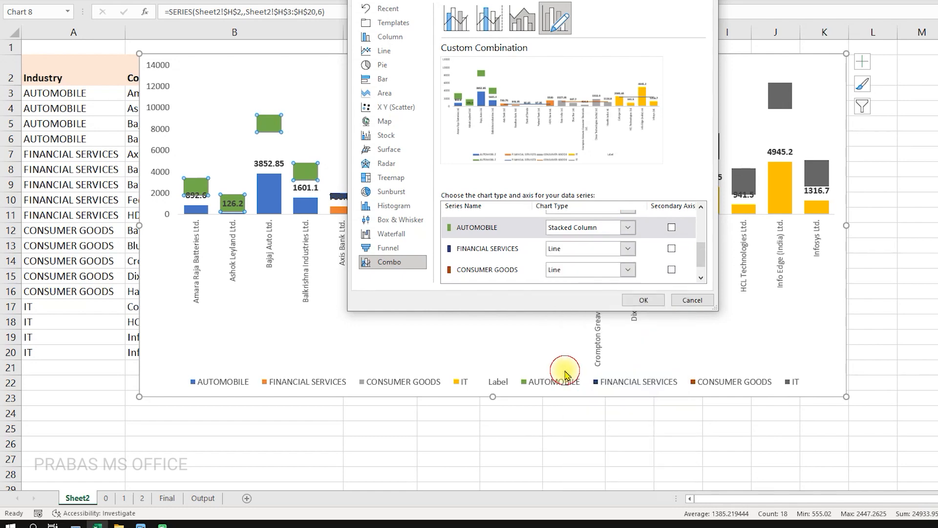
left_click(637, 301)
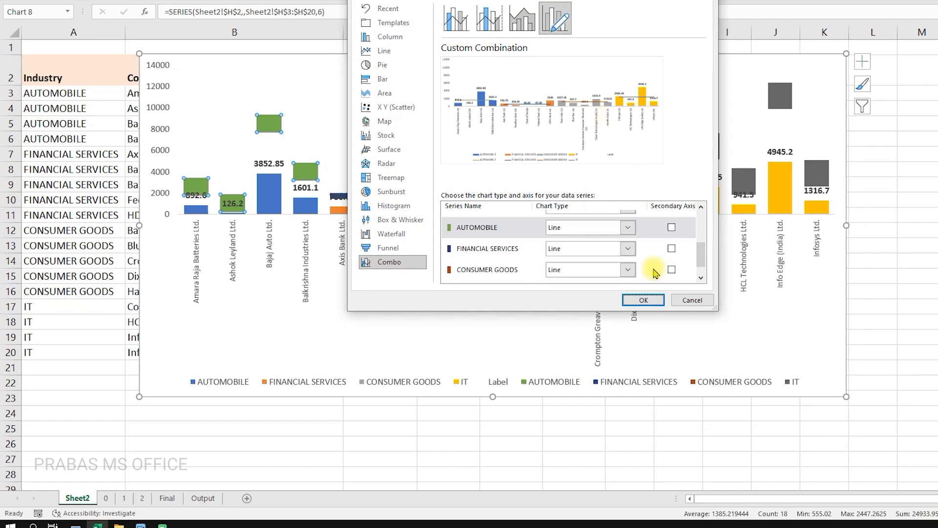
left_click(648, 298)
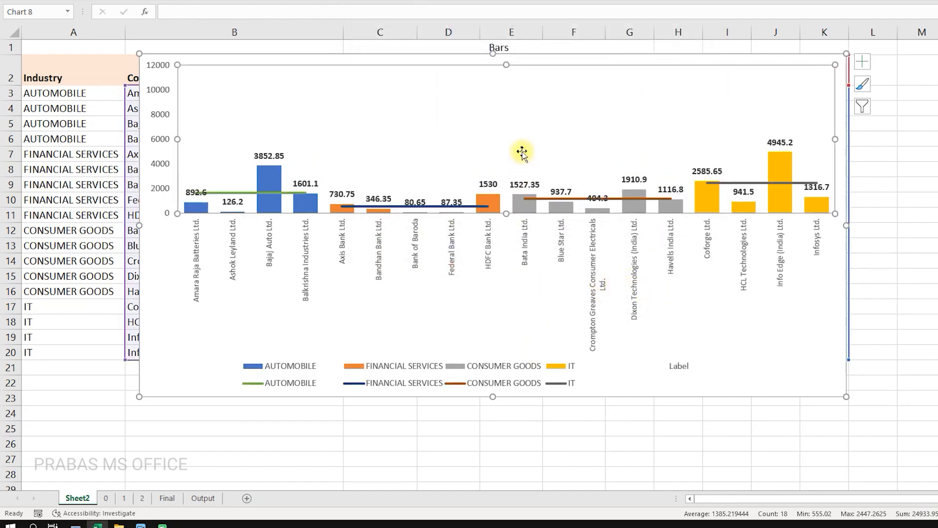
Move the chart legend above the columns and align it with the start of the plot area.
left_click(336, 356)
key("ctrl+z")
left_click_drag(335, 356, 422, 74)
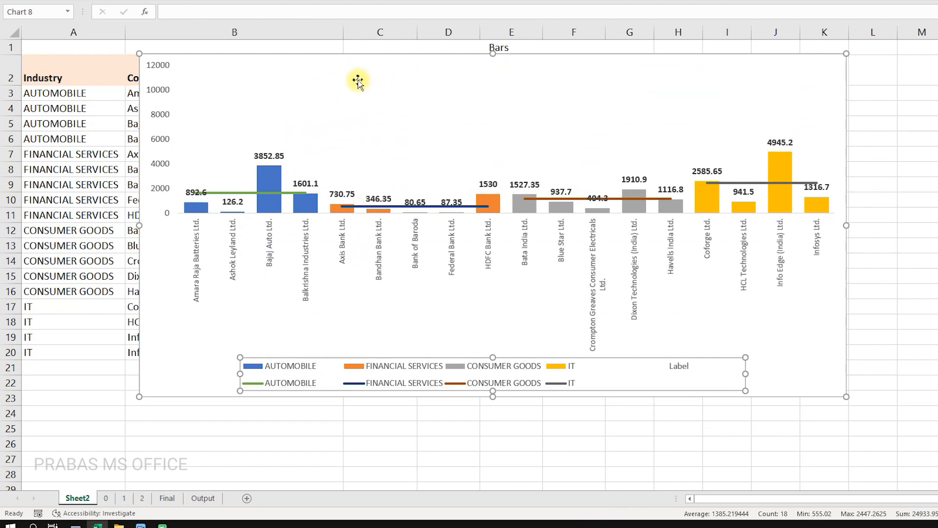
left_click_drag(349, 78, 189, 73)
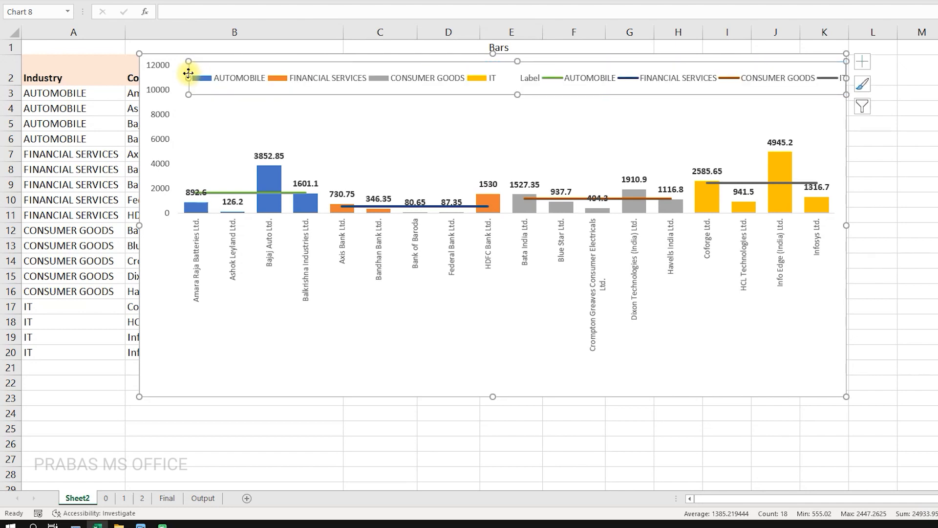
Delete the Label entry and the four industry average line entries from the chart legend.
left_click(529, 80)
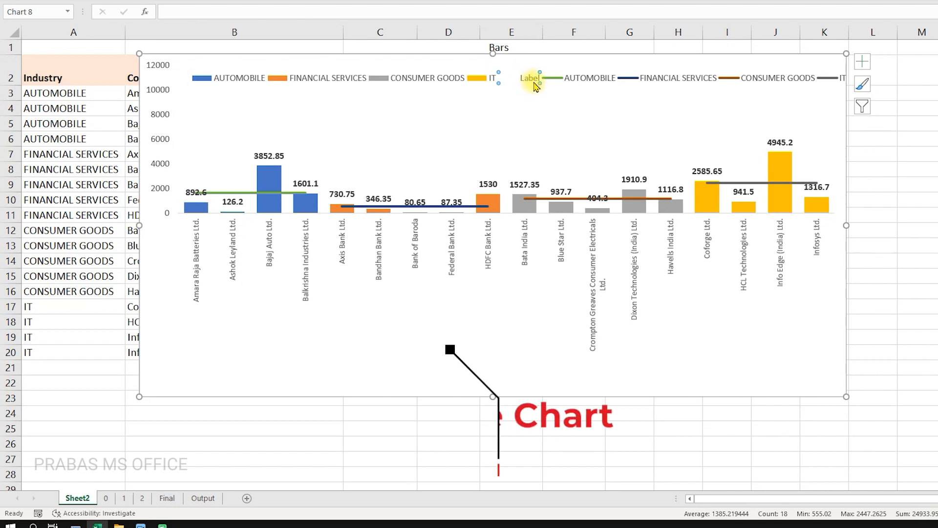
key("Delete")
left_click(571, 82)
key("Delete")
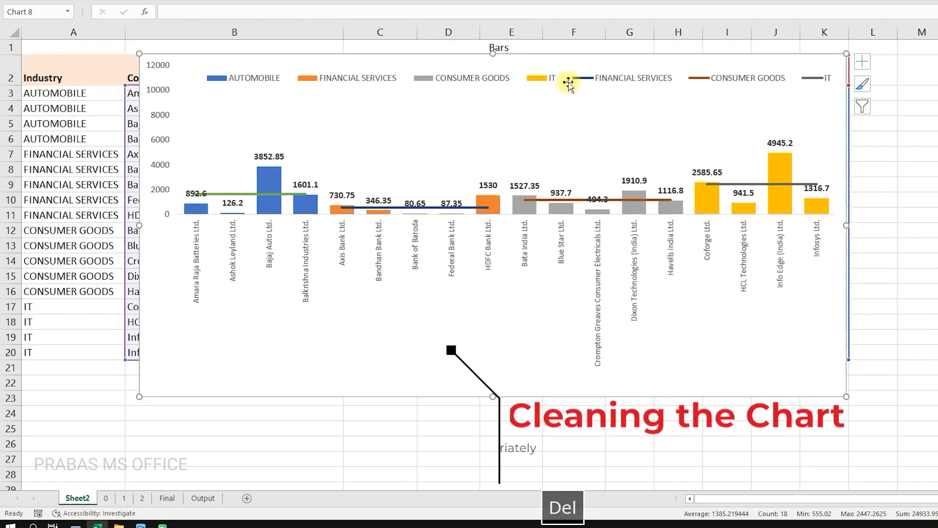
left_click(600, 78)
key("Delete")
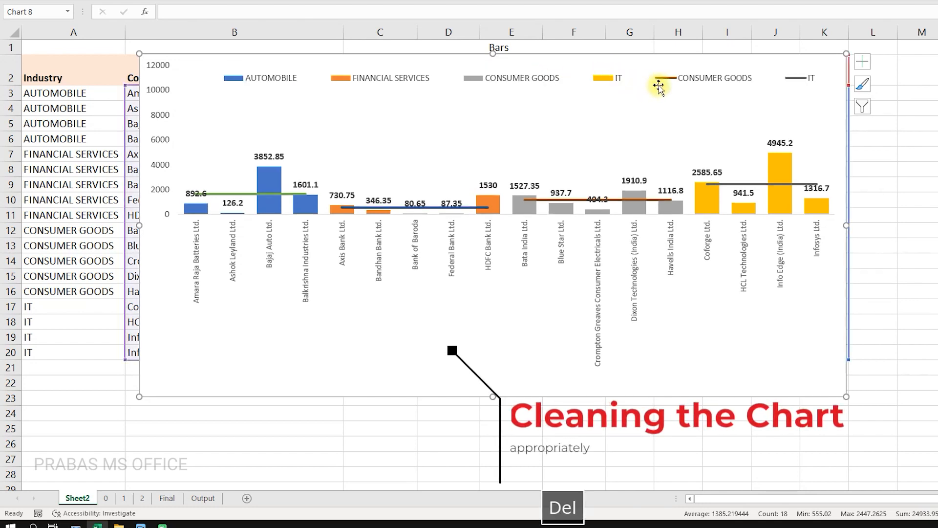
left_click(694, 80)
key("Delete")
left_click(767, 79)
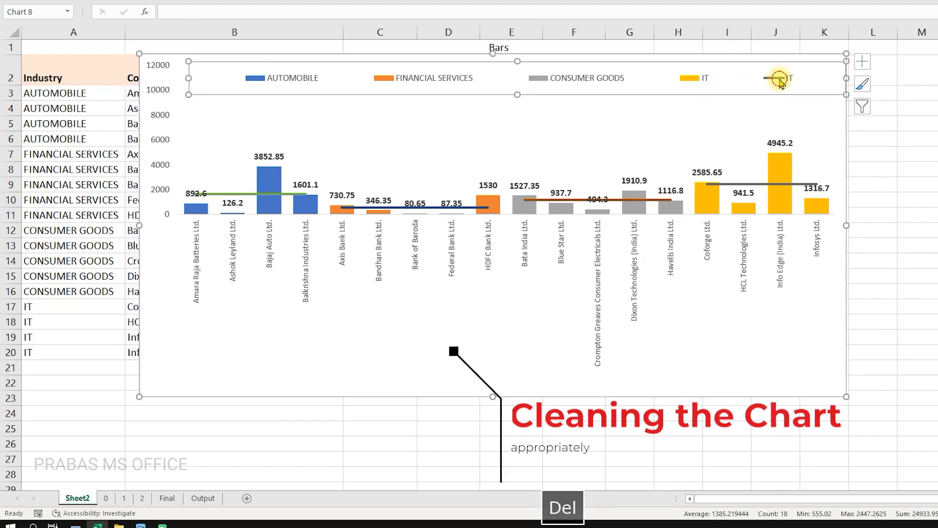
key("Delete")
Narrow the chart and move it clear of the company data so that it starts at column K.
left_click(708, 200)
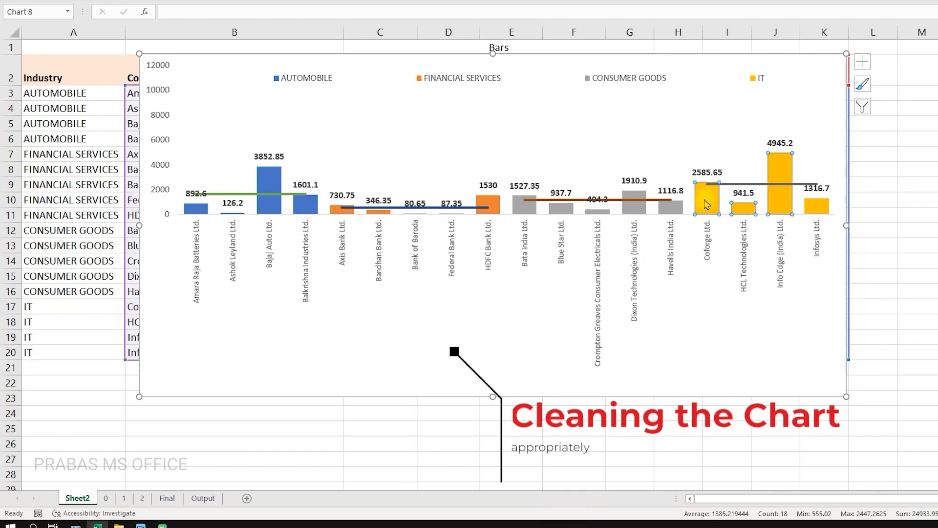
left_click(725, 185)
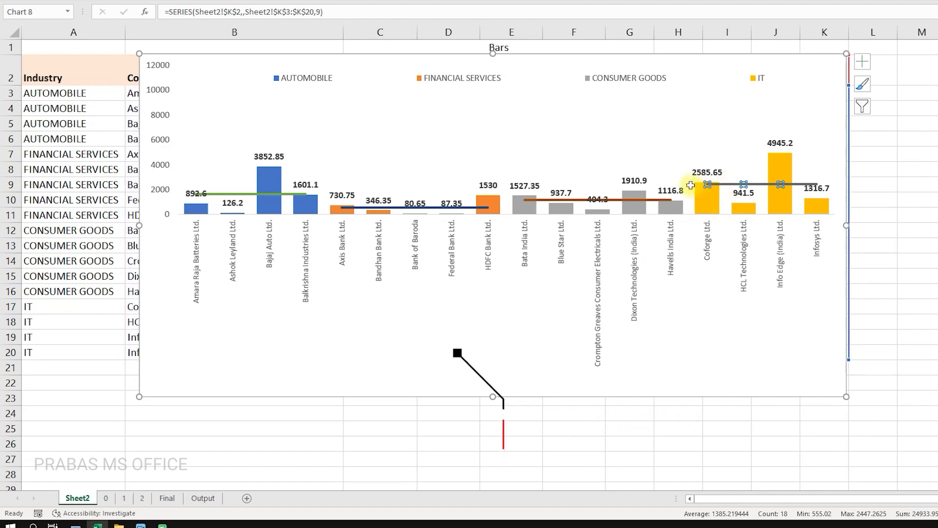
left_click_drag(547, 53, 672, 282)
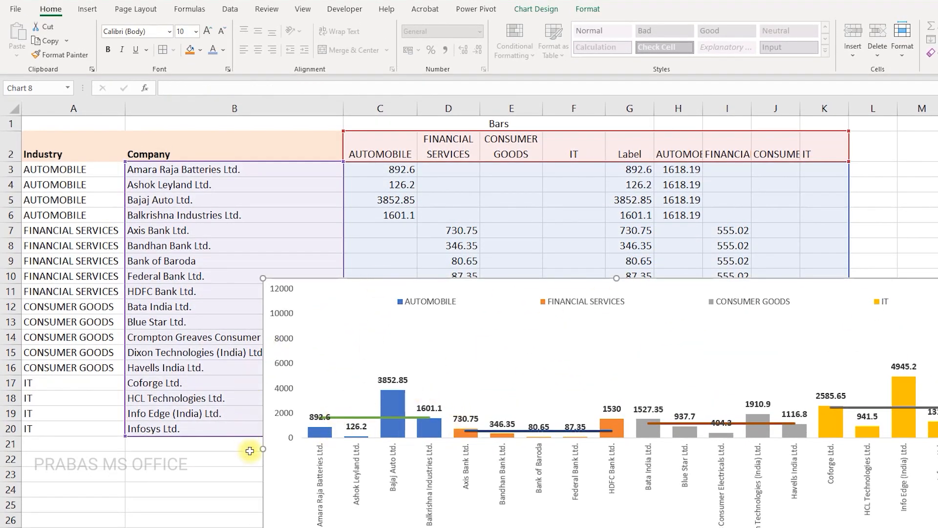
left_click_drag(263, 450, 693, 450)
left_click_drag(694, 368, 825, 234)
Sort the automobile companies and their values in B3:C6 by AUTOMOBILE from largest to smallest.
left_click_drag(223, 167, 377, 208)
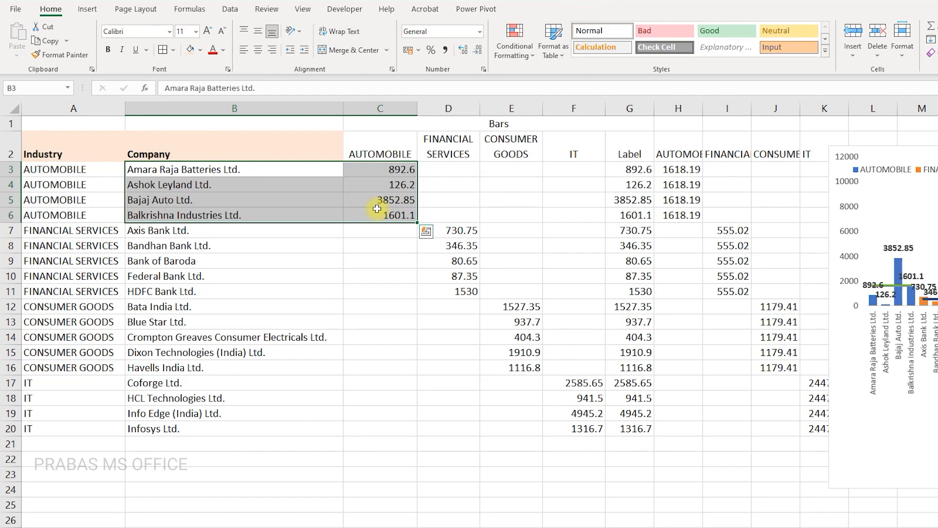
left_click(235, 11)
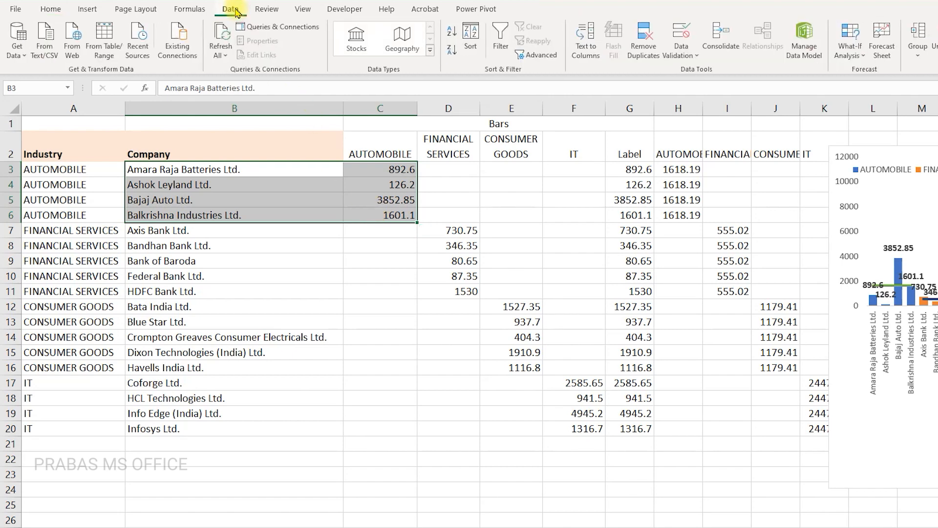
left_click(470, 35)
left_click_drag(343, 147, 437, 251)
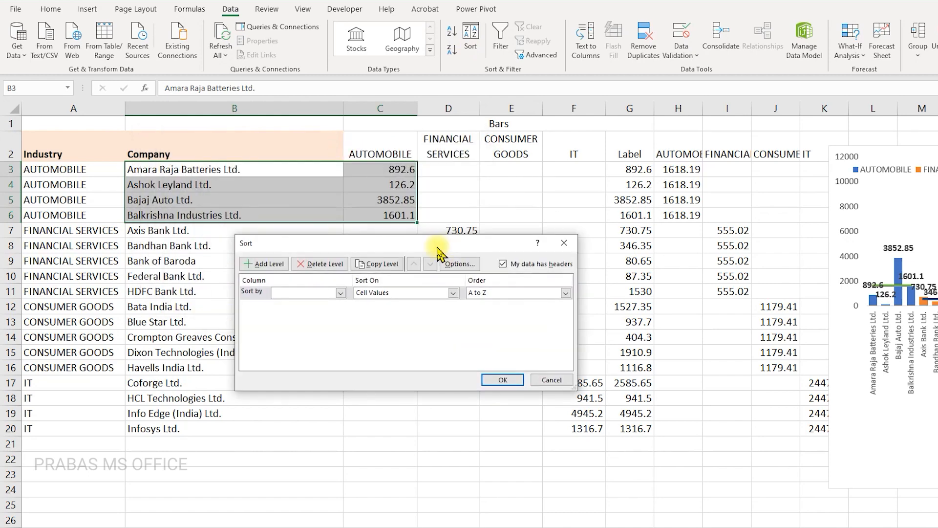
left_click(341, 292)
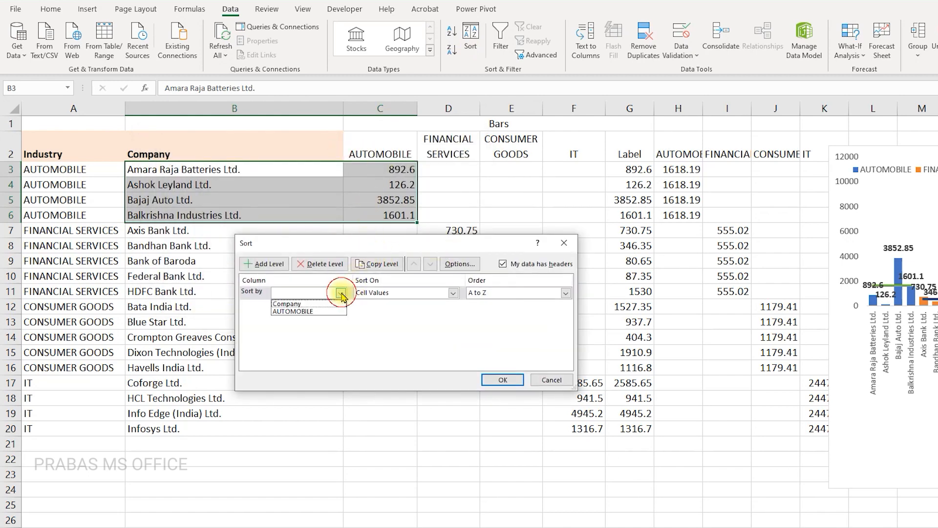
left_click(327, 313)
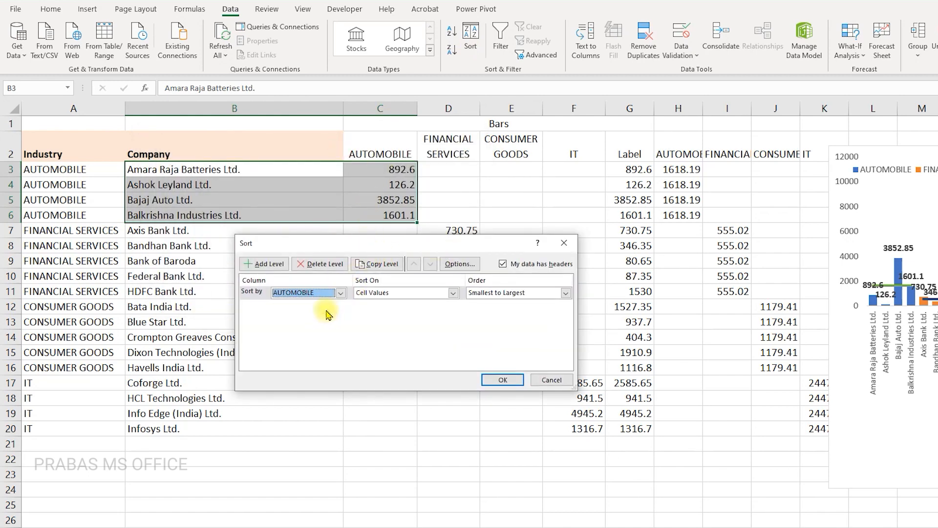
left_click(482, 299)
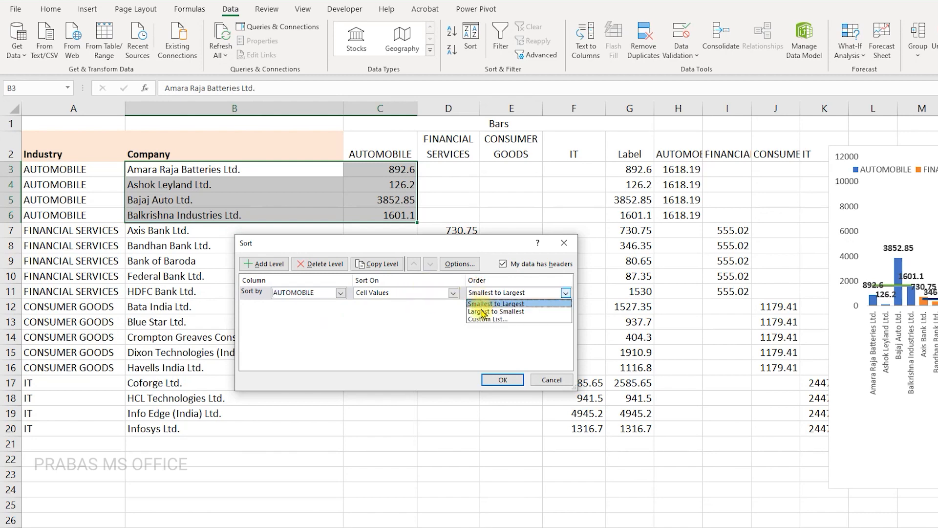
left_click(481, 312)
left_click(494, 381)
Sort the financial services companies in B7:D11 by Column D from largest to smallest, treating the selection as having no headers.
left_click_drag(231, 231, 437, 285)
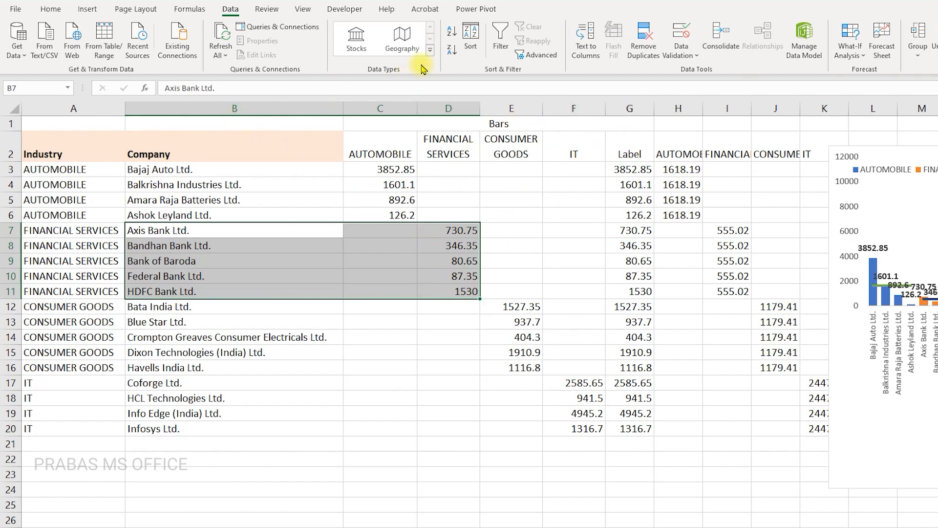
left_click(470, 42)
left_click_drag(418, 251, 529, 345)
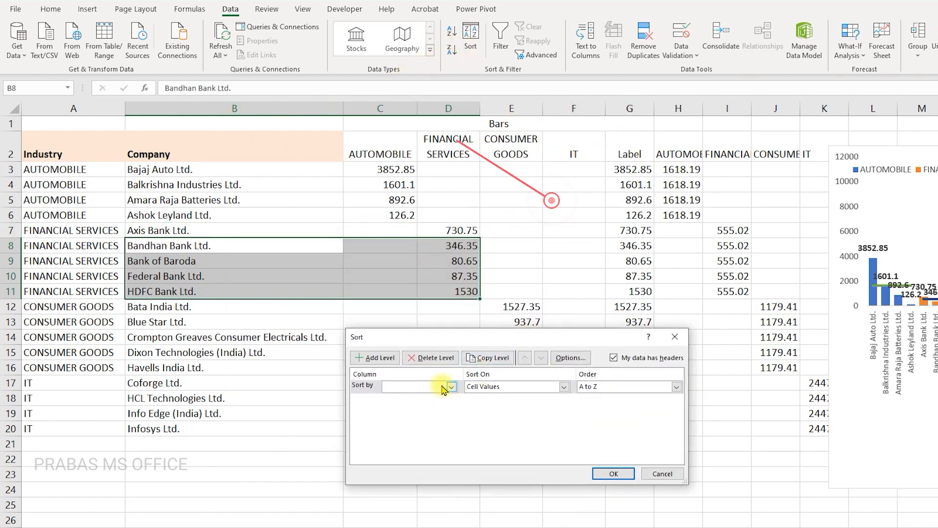
left_click(447, 387)
left_click(418, 413)
left_click(613, 358)
left_click(603, 387)
left_click(607, 405)
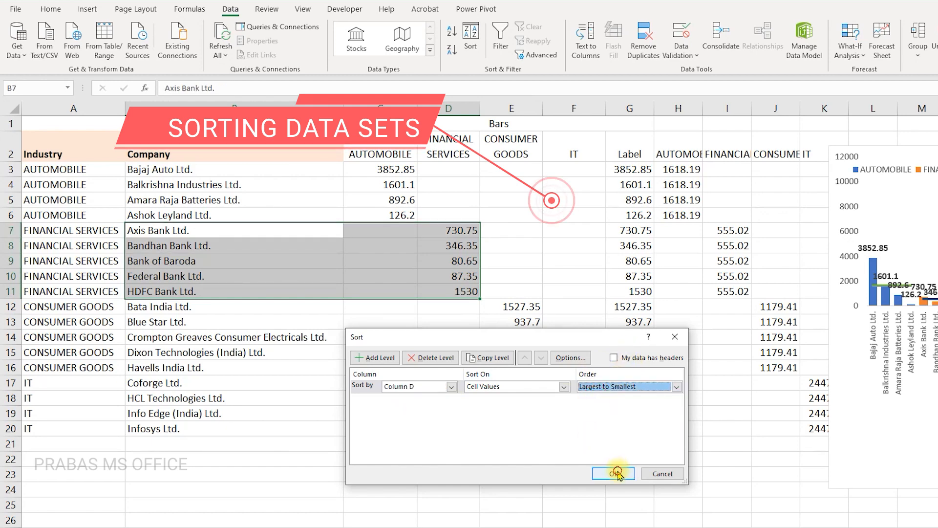
left_click(614, 473)
Sort the consumer goods companies and their values in B12:E16 by Column E from largest to smallest.
left_click_drag(273, 306, 501, 369)
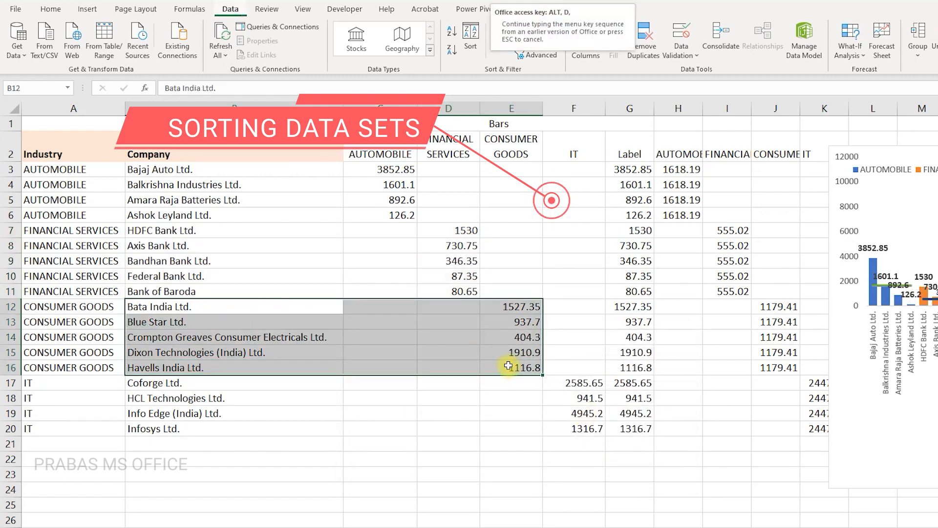
left_click(470, 42)
left_click(441, 387)
left_click(416, 419)
left_click(606, 387)
left_click(585, 405)
left_click(614, 473)
Sort the IT companies and their values in B17:F20 by Column F from largest to smallest.
left_click_drag(318, 382, 576, 428)
left_click(471, 41)
left_click(452, 386)
left_click(401, 427)
left_click(635, 386)
left_click(585, 405)
left_click(614, 474)
left_click(560, 475)
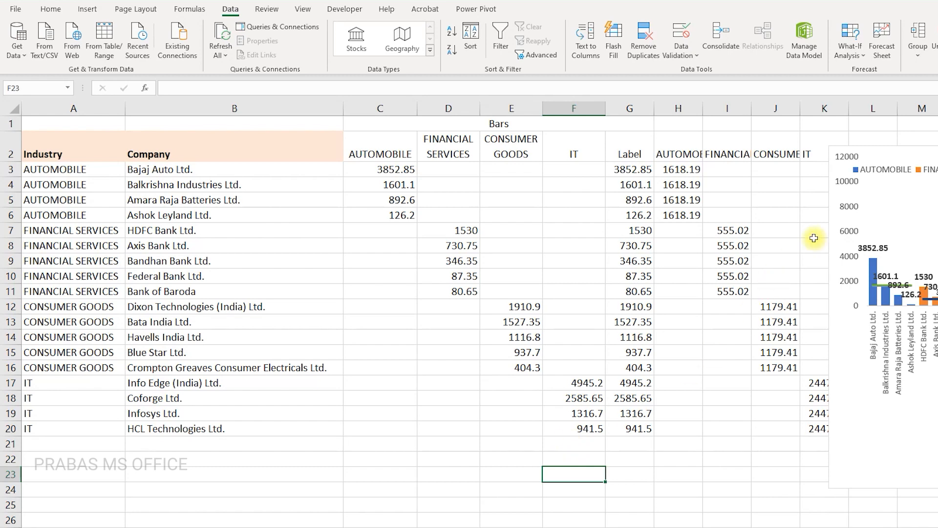
Move the chart back over the data table and widen it to span columns B to K.
left_click_drag(887, 147, 187, 133)
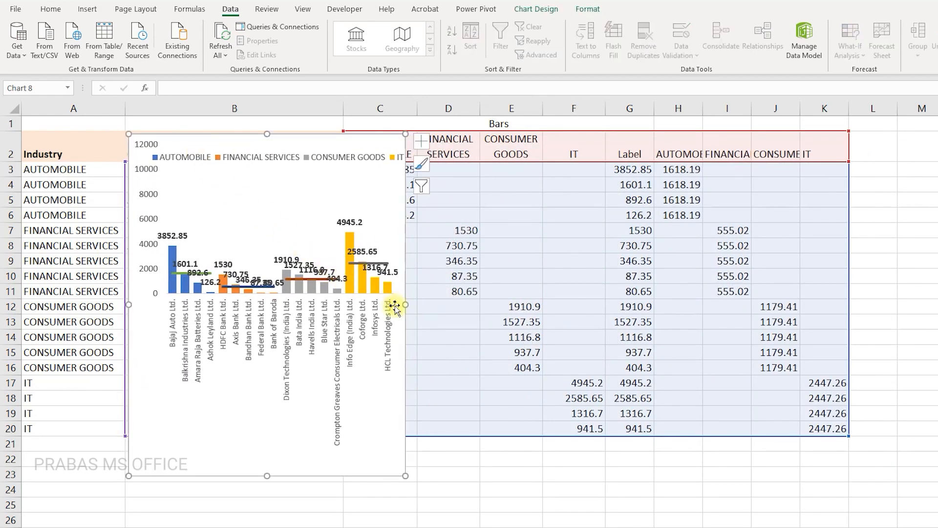
left_click_drag(403, 305, 843, 348)
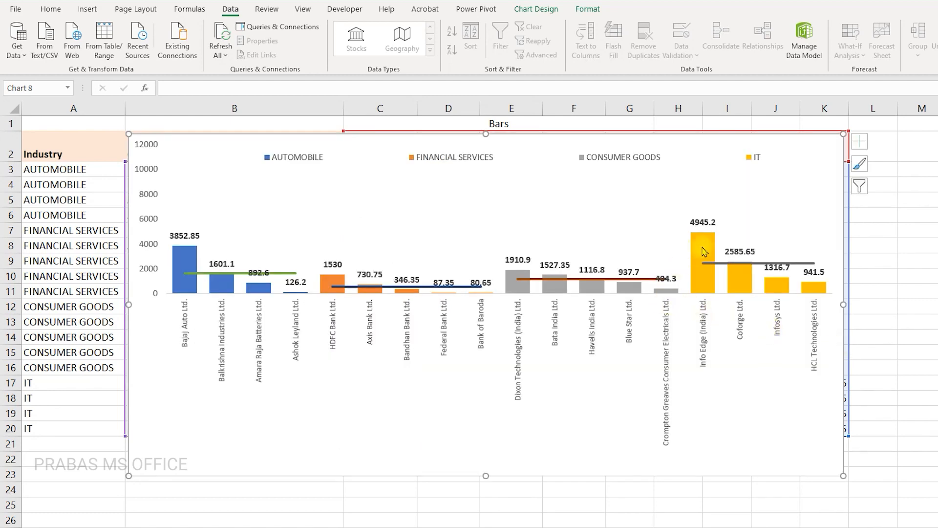
key("Escape")
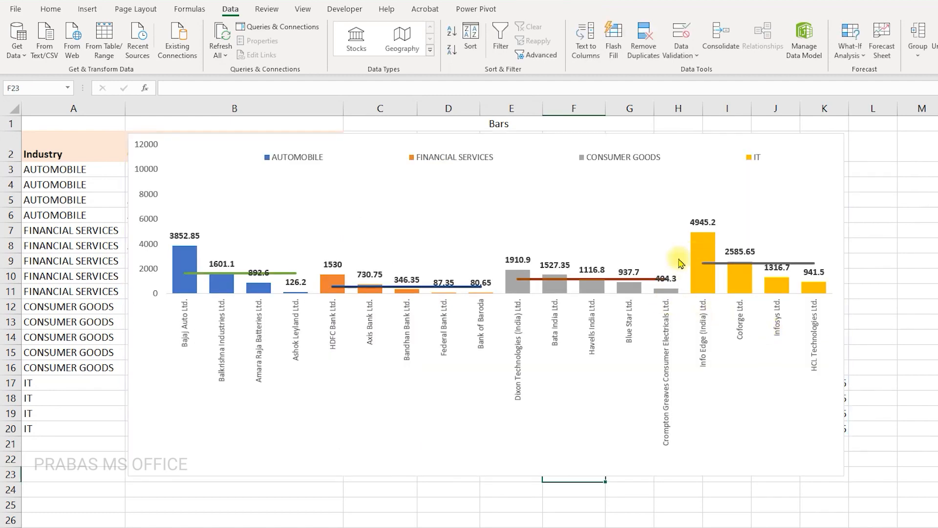
Move the plot area down within the chart to separate it from the legend.
left_click(188, 256)
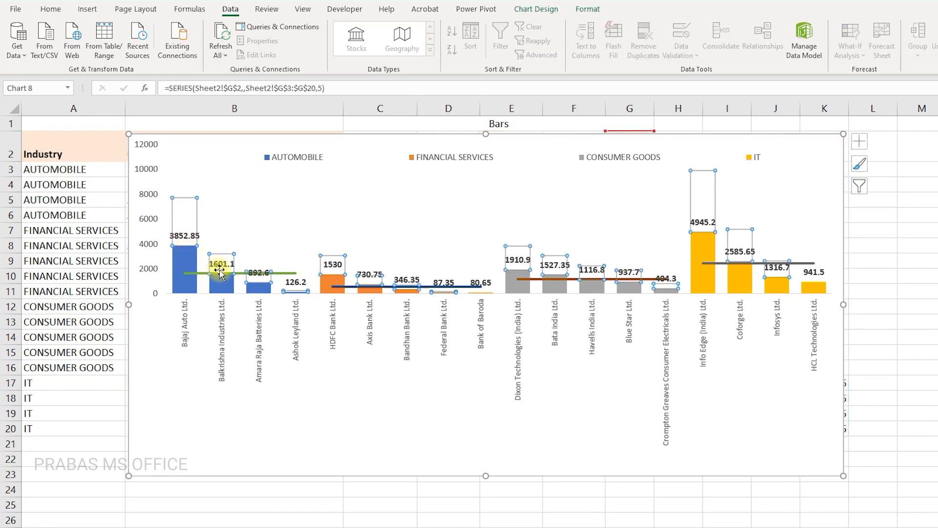
left_click(303, 286)
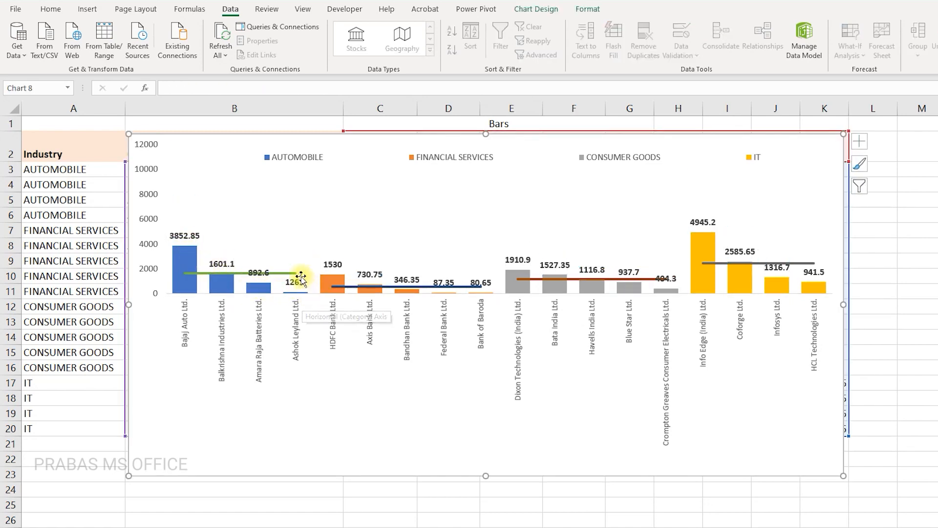
left_click_drag(376, 254, 380, 279)
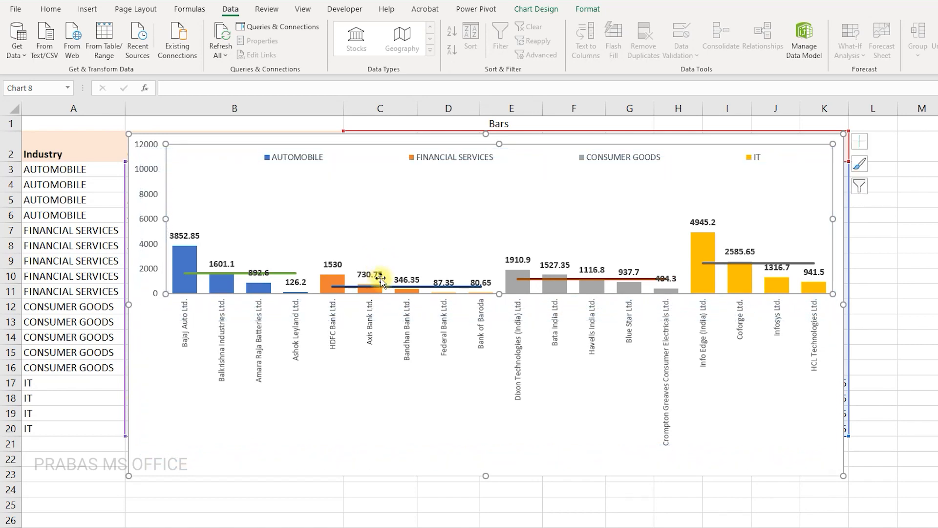
Set the maximum bound of the vertical value axis to 6000.
left_click(146, 172)
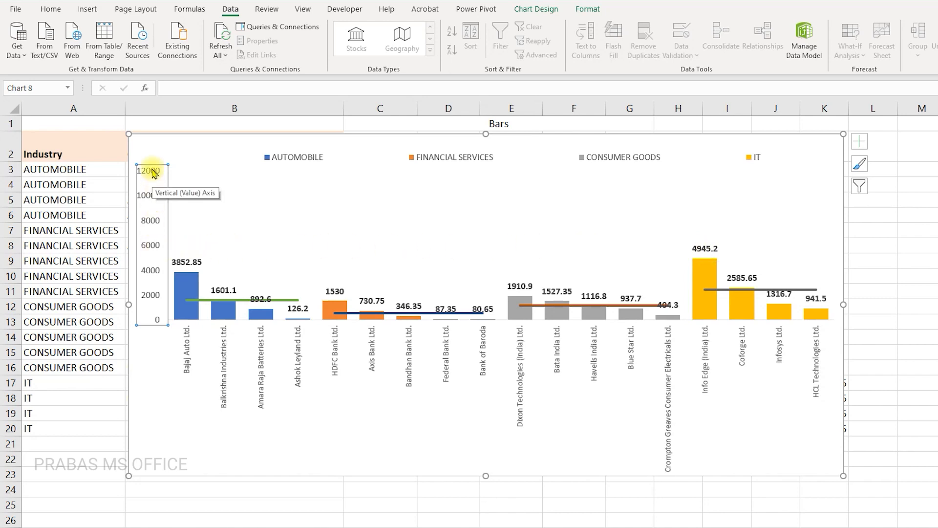
right_click(155, 248)
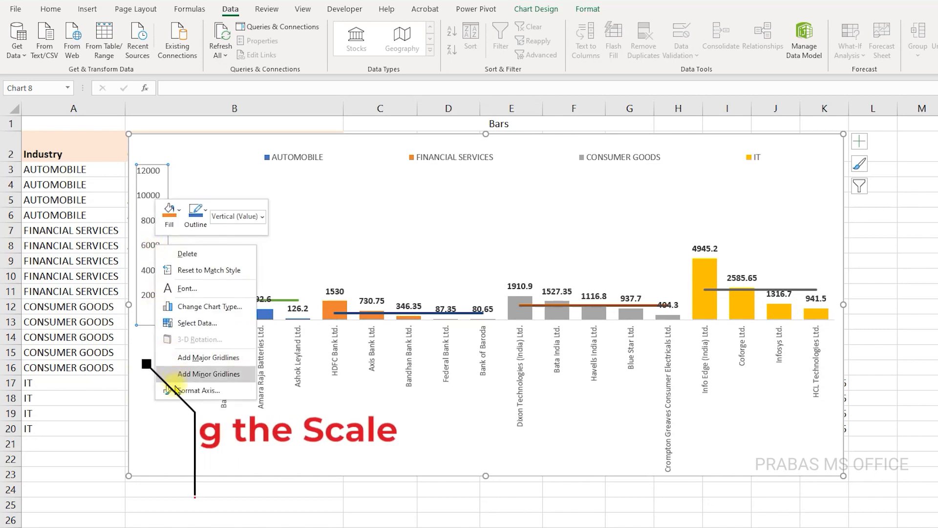
left_click(176, 389)
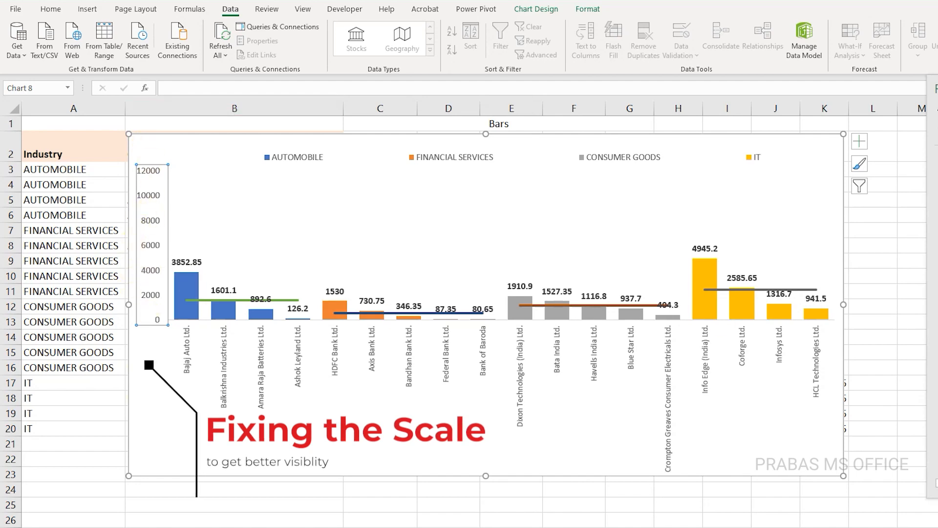
left_click_drag(891, 232, 876, 231)
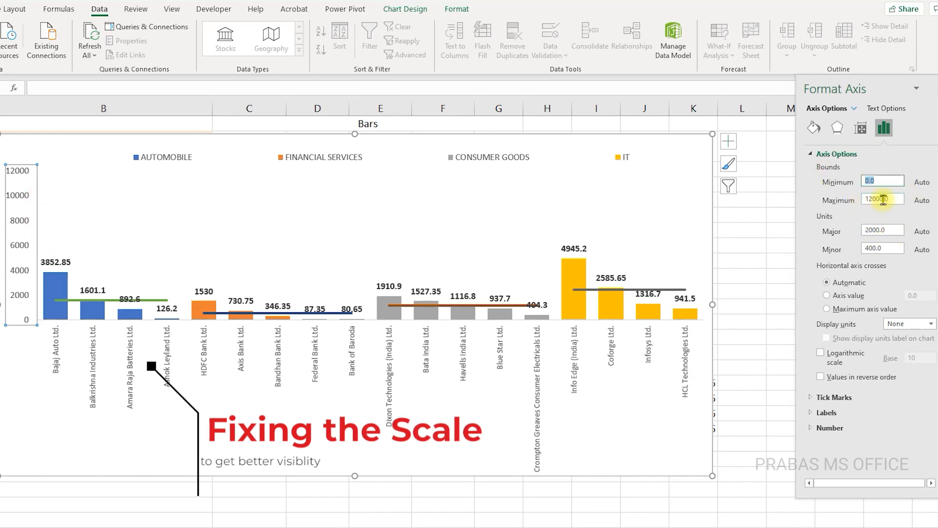
left_click_drag(876, 198, 840, 199)
type("60")
key("Return")
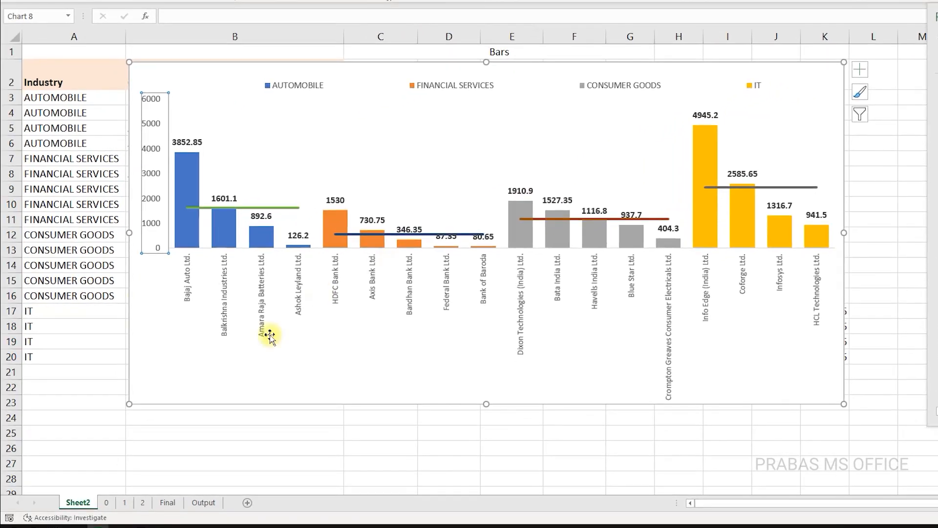
Check the finished chart on the Final sheet and recolor the automobile average line on Sheet2 in a lighter blue.
left_click(163, 503)
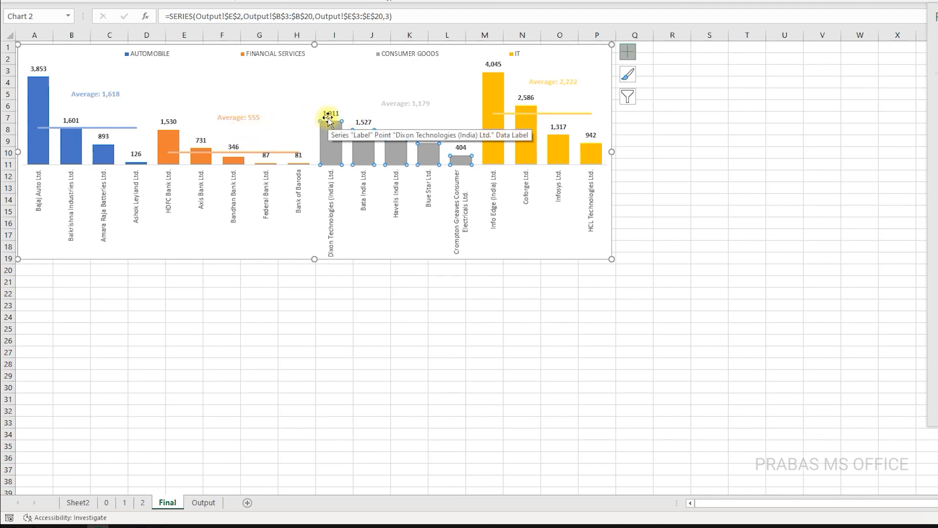
left_click(77, 502)
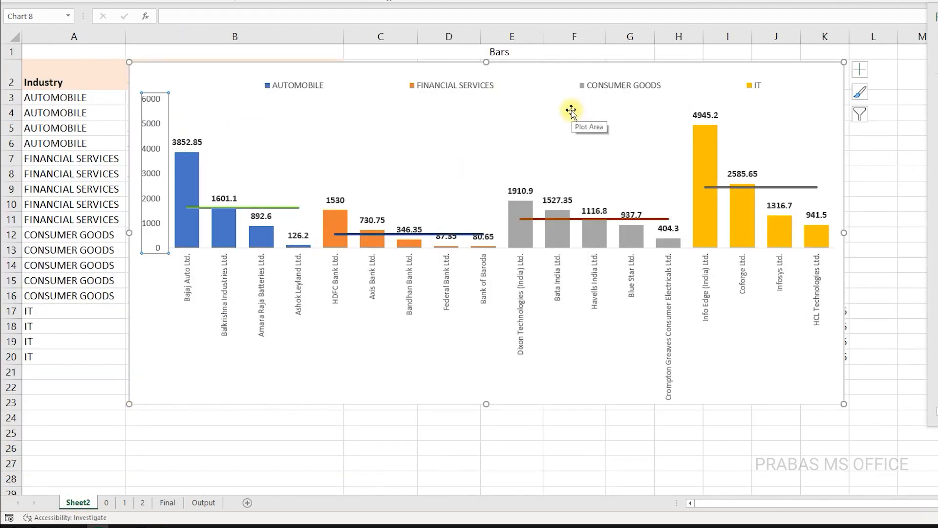
key("ctrl+1")
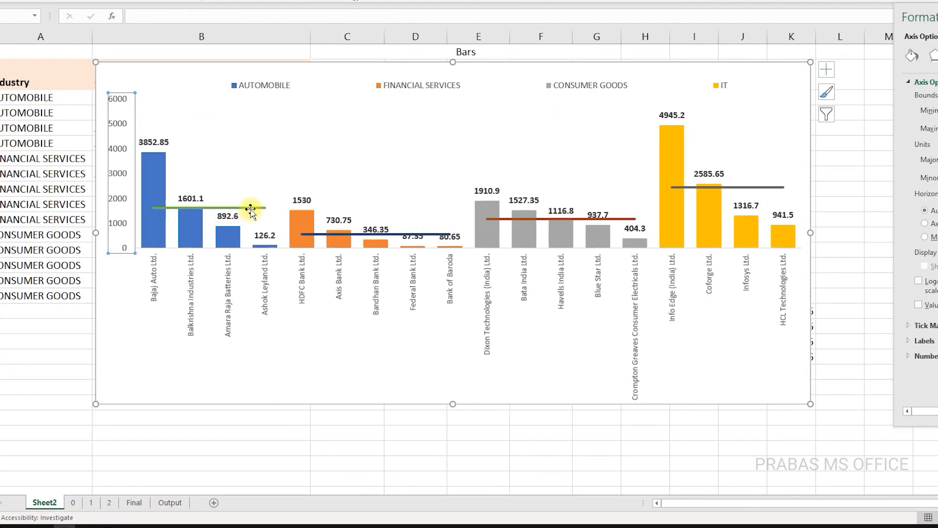
key("Escape")
left_click(142, 207)
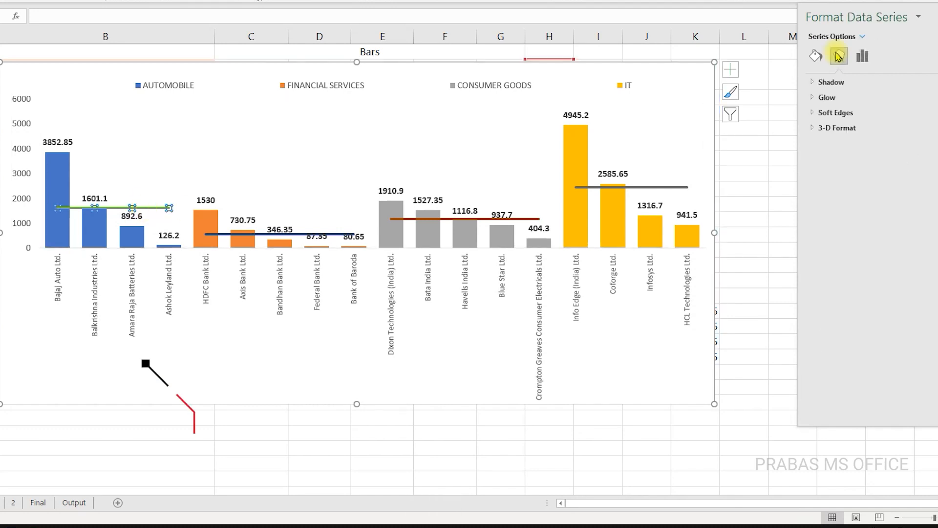
left_click(798, 57)
left_click(888, 176)
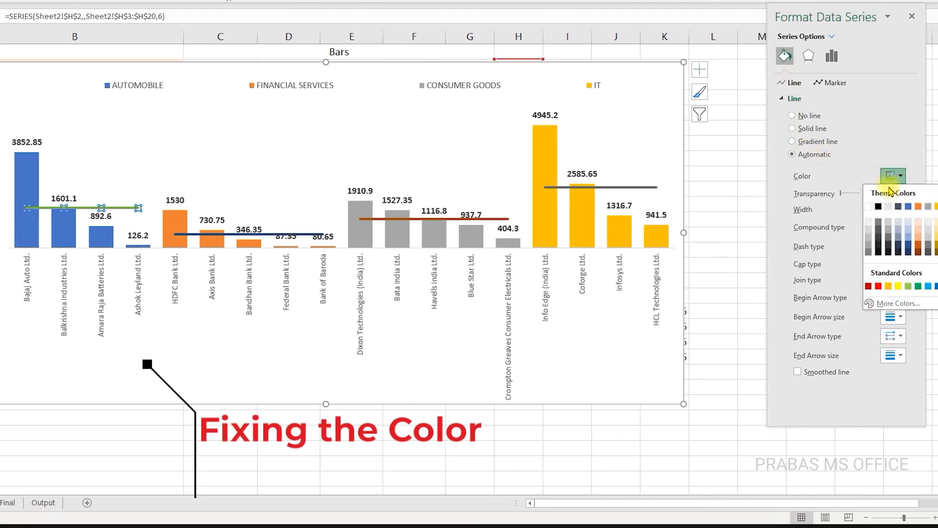
left_click(898, 245)
Recolor the financial services average line in a lighter orange and the consumer goods average line in a gray shade.
left_click(272, 238)
left_click(894, 176)
left_click(909, 244)
left_click(471, 219)
left_click(893, 176)
left_click(928, 244)
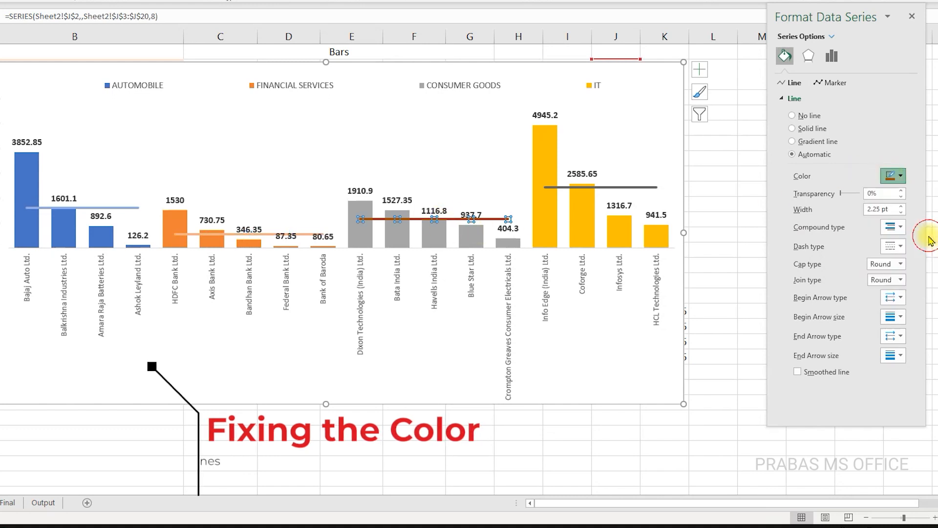
Recolor the IT average line in a lighter gold.
left_click(557, 187)
left_click(893, 176)
left_click(936, 235)
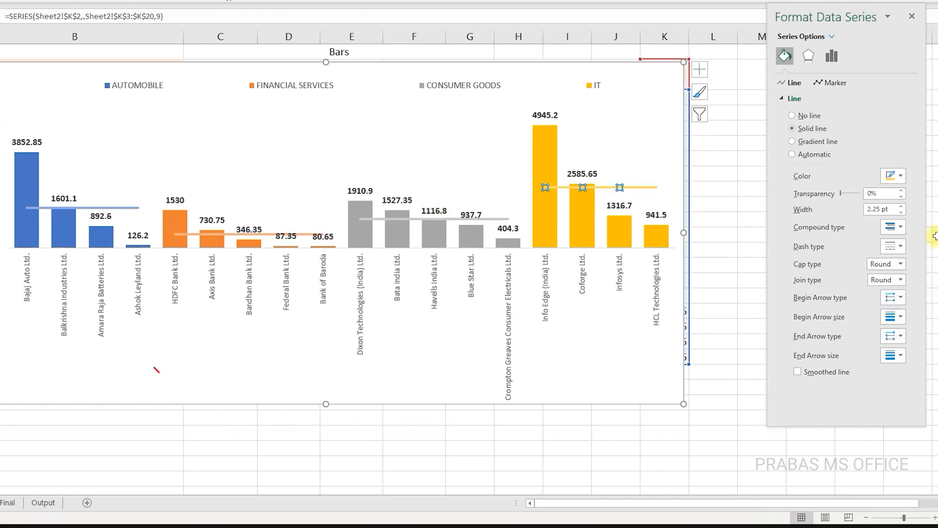
Set the number category of the column data labels to Custom.
left_click(37, 142)
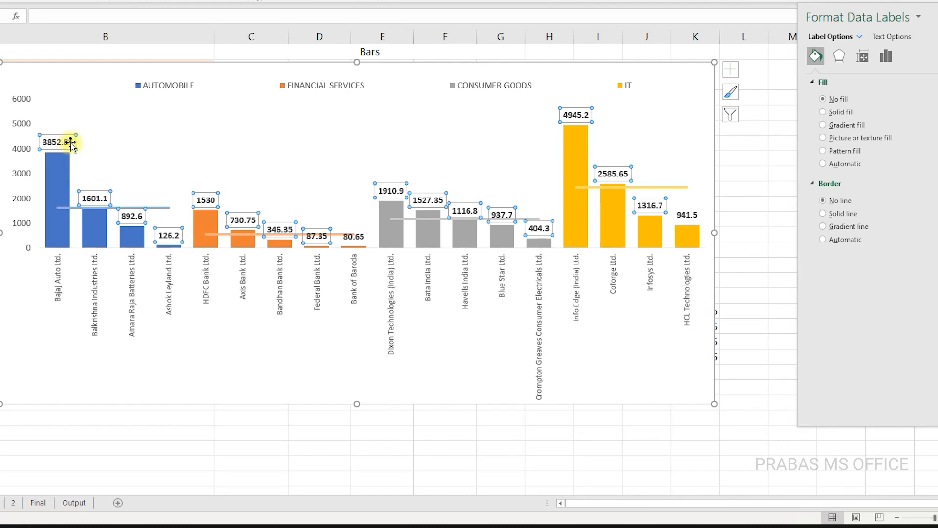
key("ctrl+1")
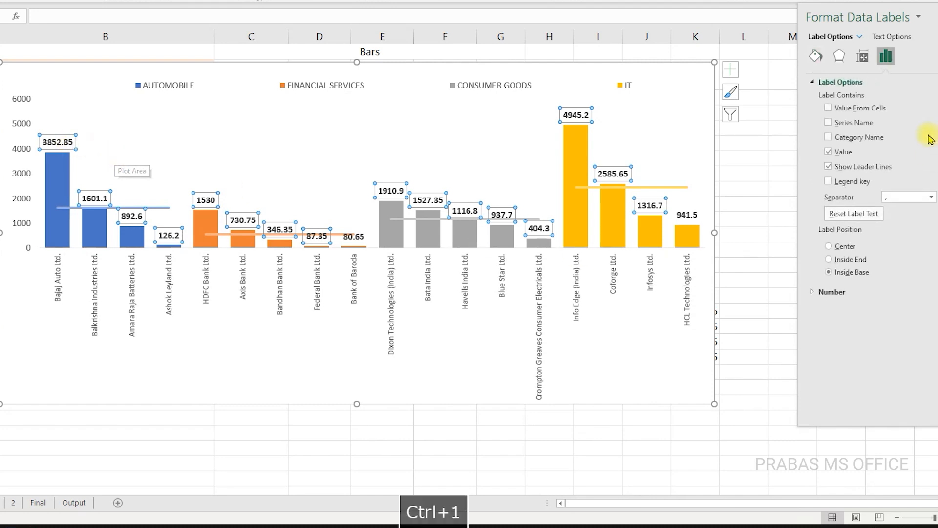
left_click(815, 293)
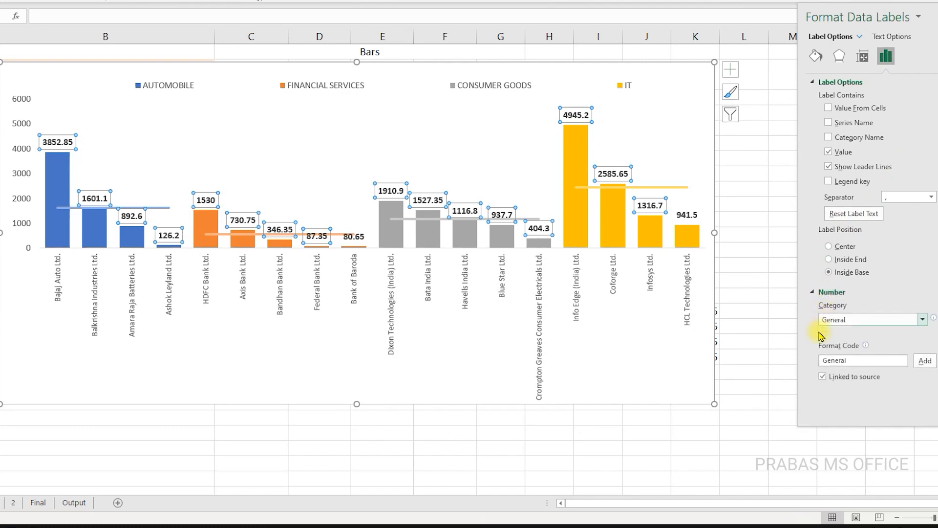
left_click(876, 323)
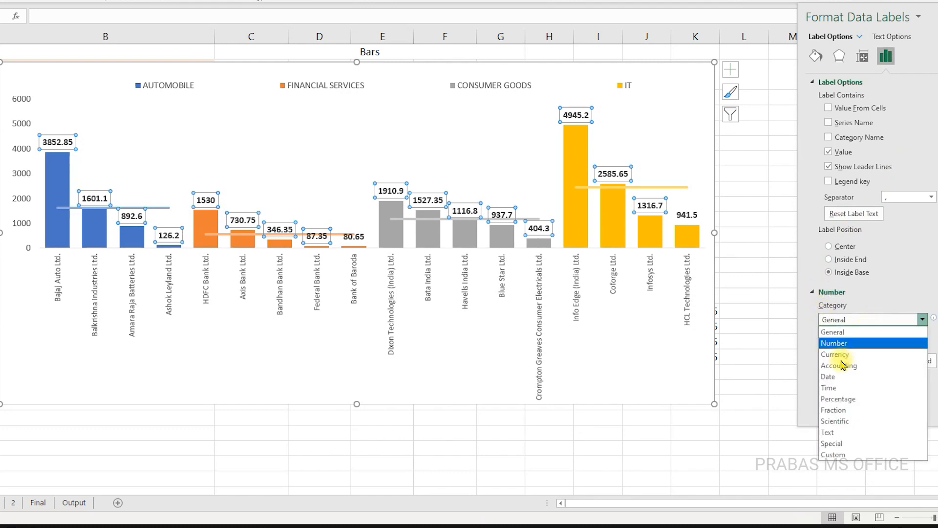
left_click(835, 448)
Edit the data labels' format code to #,##0 ;(#,##0) and apply it.
left_click(838, 378)
key("Delete")
key("Delete")
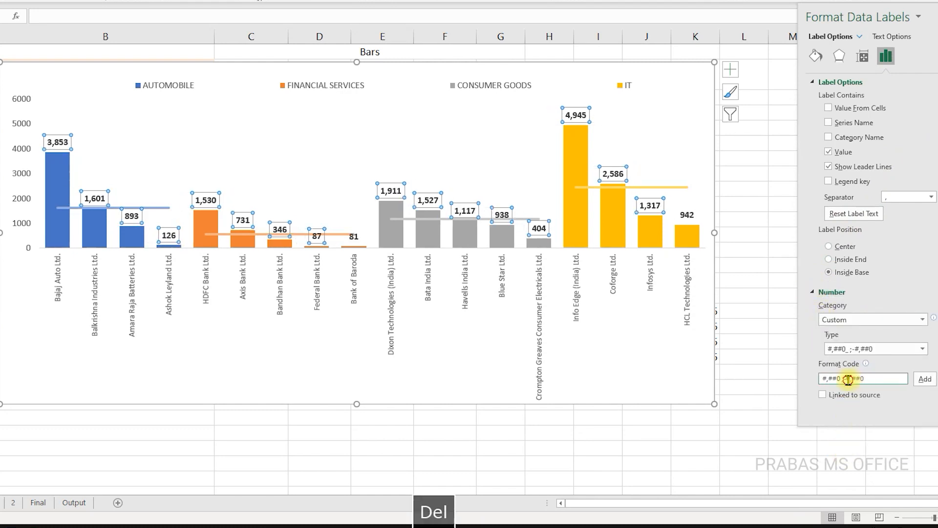
key("BackSpace")
type("(")
key("End")
type(")")
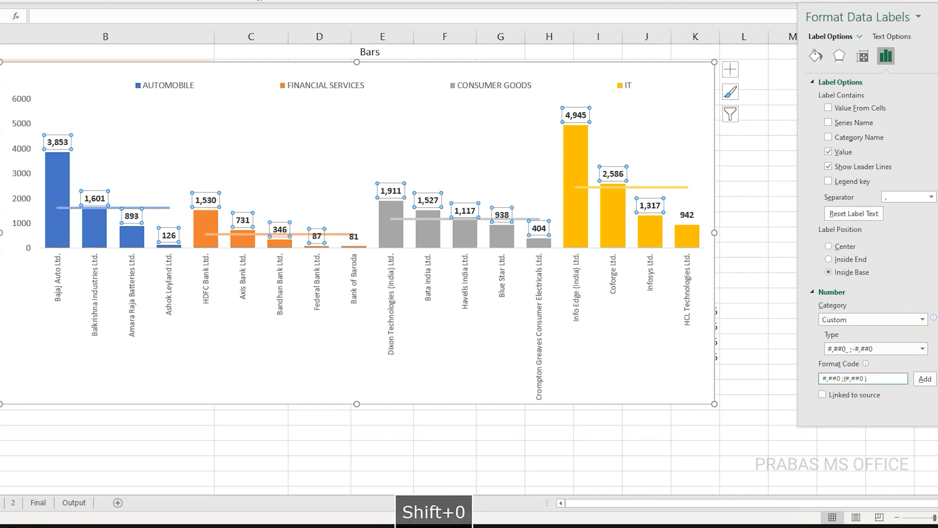
key("BackSpace")
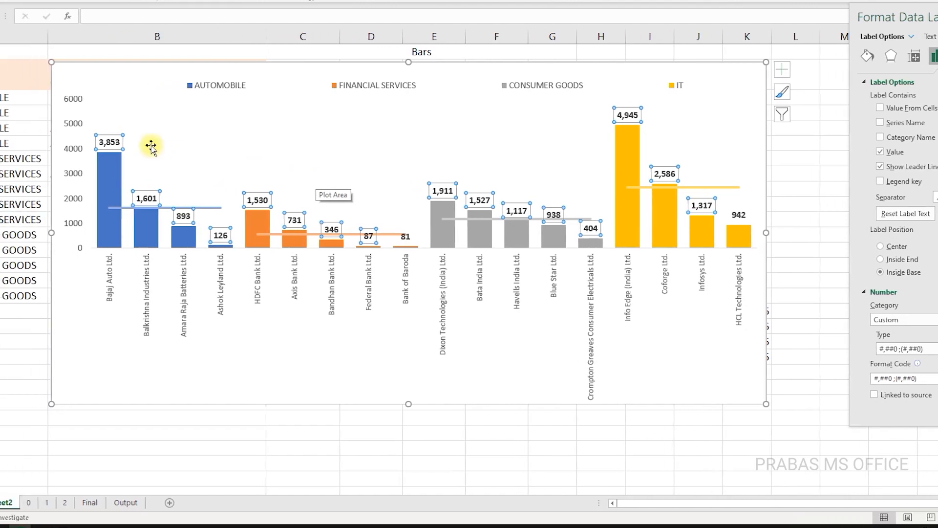
Examine the linked average text box in the Final sheet's chart and return to Sheet2.
left_click(157, 502)
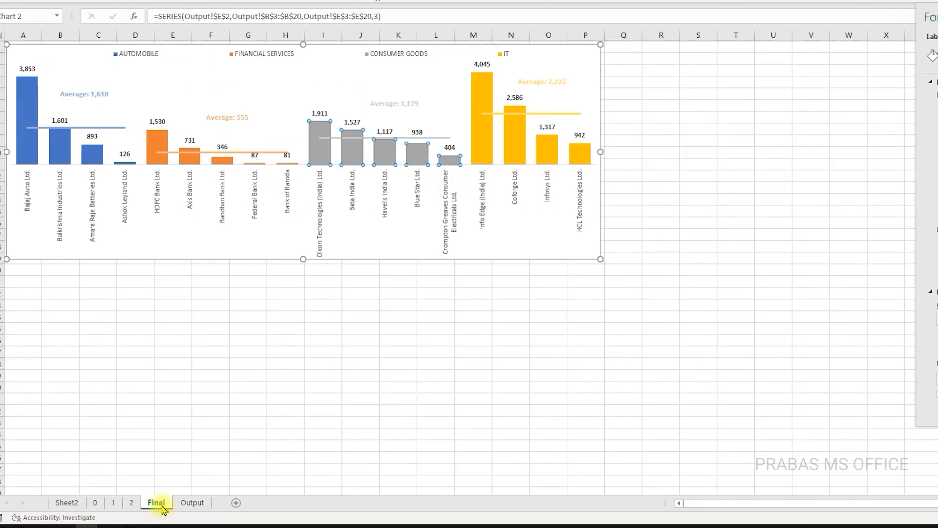
left_click(221, 126)
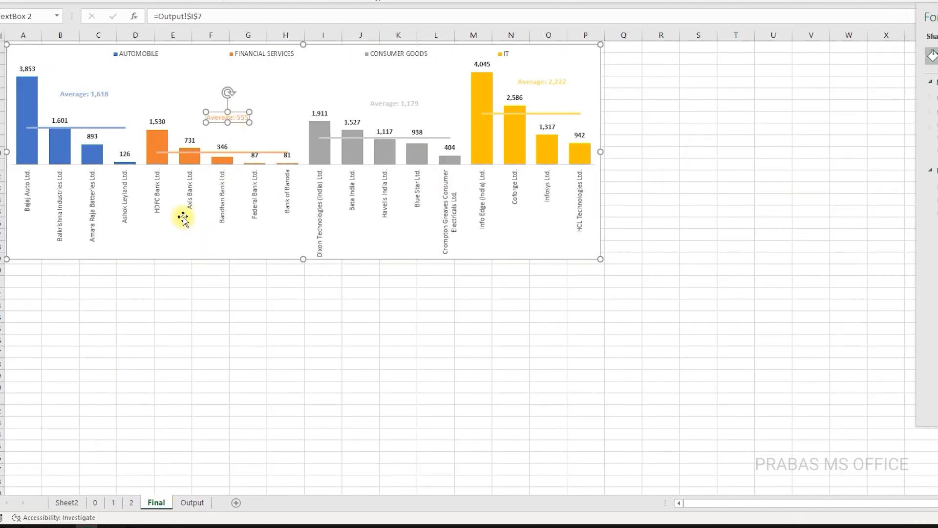
left_click(68, 503)
Move the Sheet2 chart down and narrow it so the average cells in columns H to K are uncovered.
left_click(184, 69)
left_click_drag(184, 69, 212, 265)
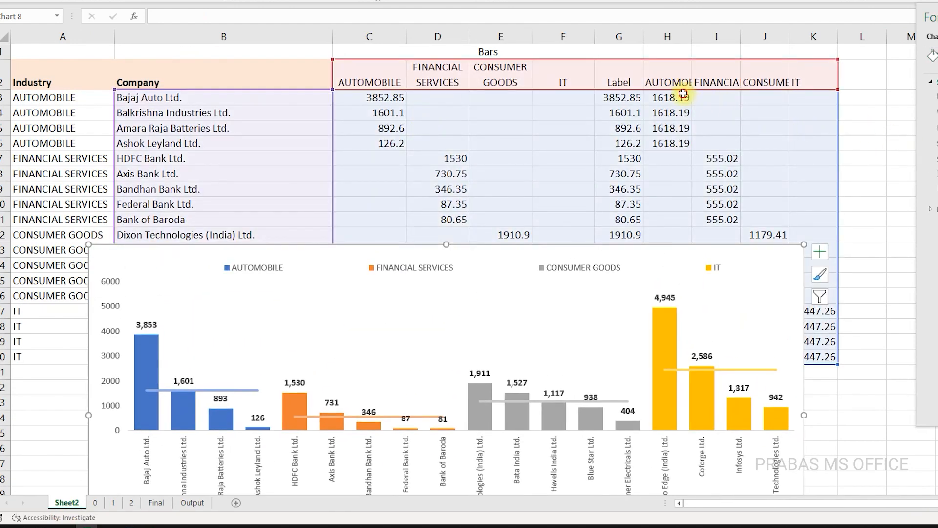
left_click(683, 93)
left_click(707, 157)
left_click(765, 234)
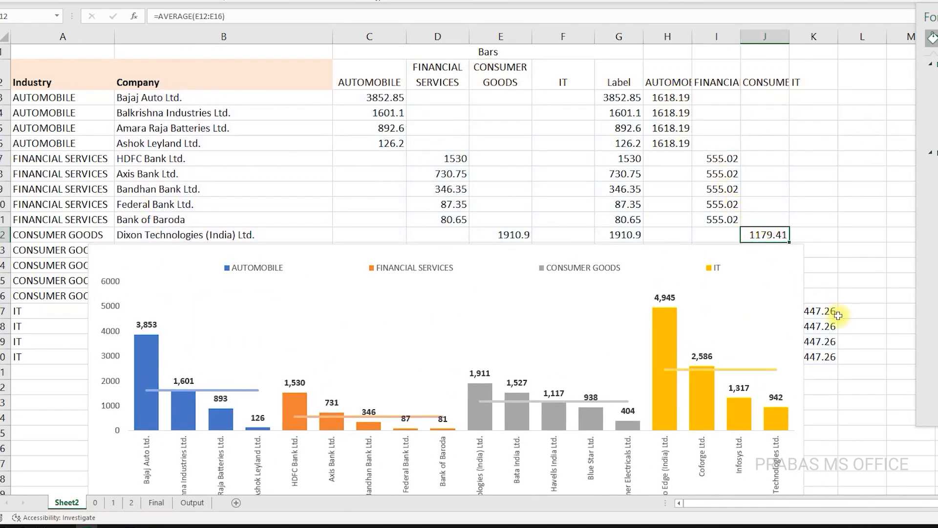
left_click(799, 268)
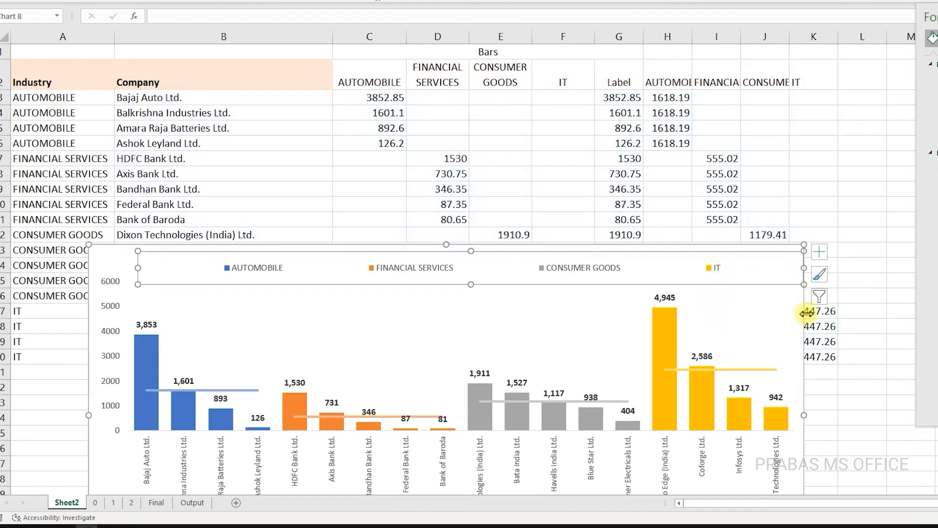
left_click_drag(804, 414, 706, 414)
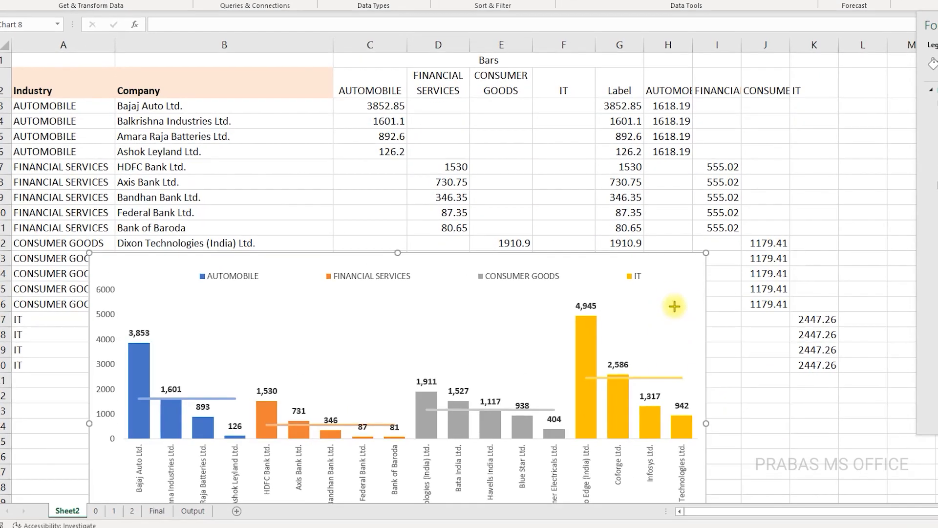
left_click_drag(674, 255, 611, 191)
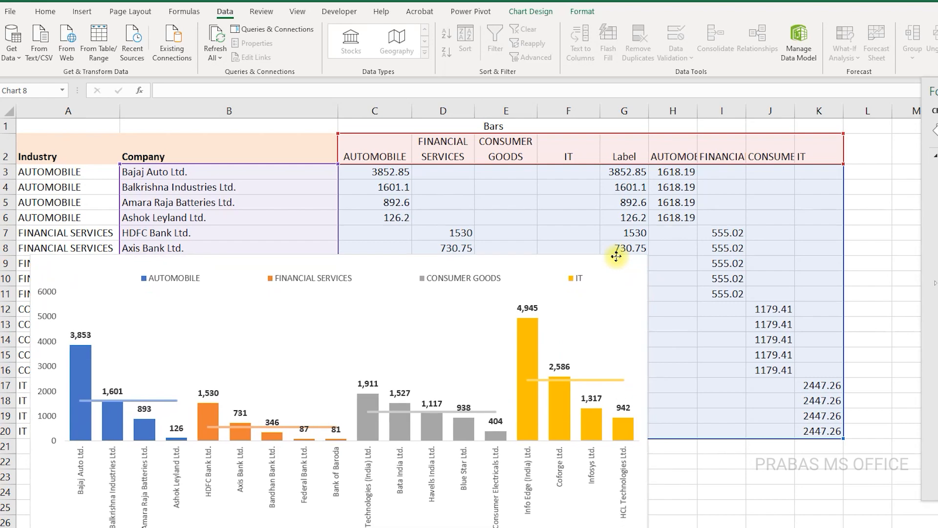
left_click_drag(616, 257, 616, 257)
Insert a text box in the chart above the automobile average line and link it to =Sheet2!$H$3.
left_click(81, 14)
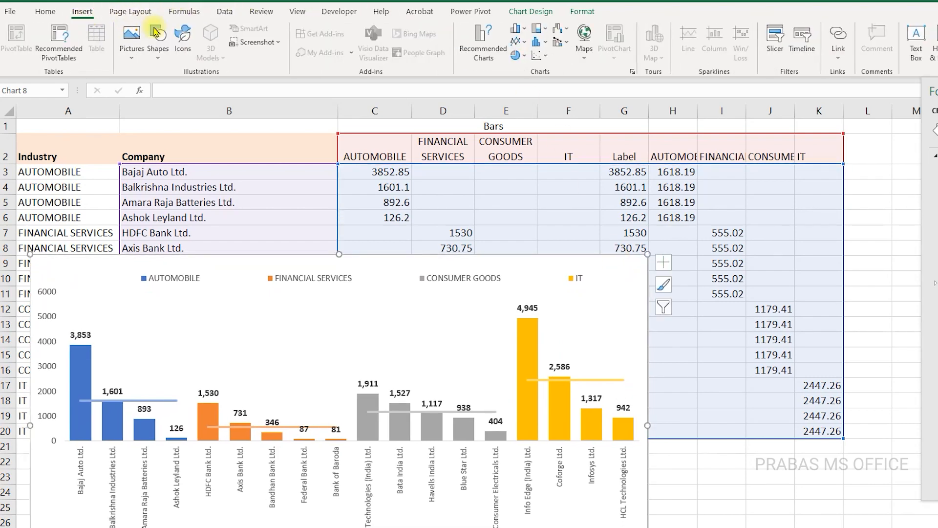
left_click(912, 50)
left_click_drag(113, 356, 171, 375)
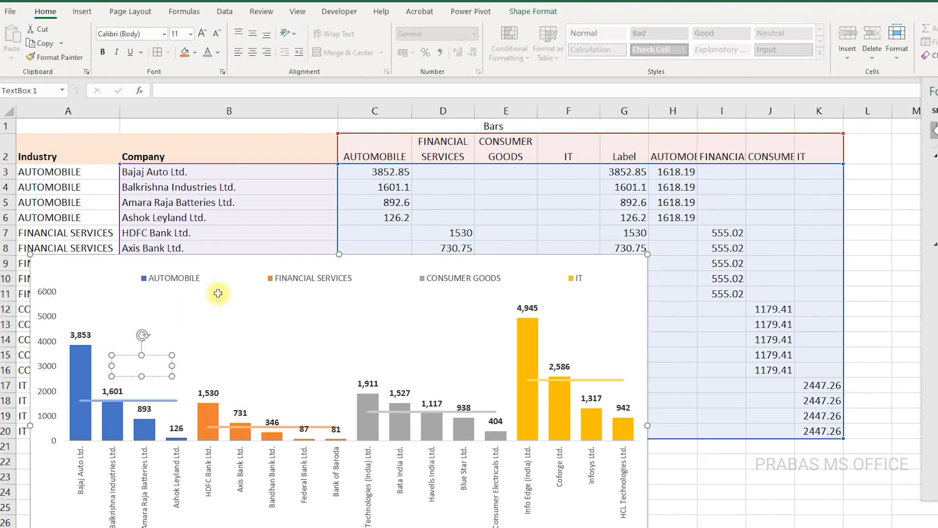
left_click(172, 89)
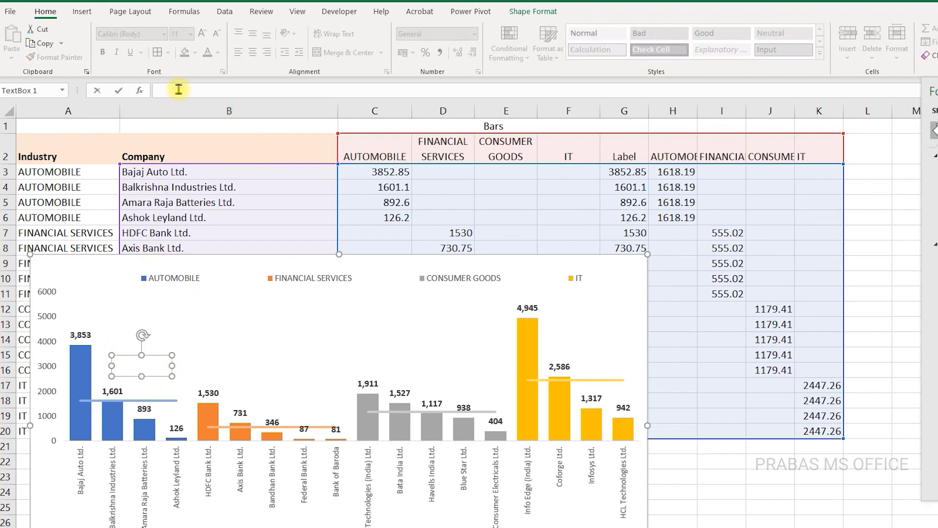
left_click(694, 173)
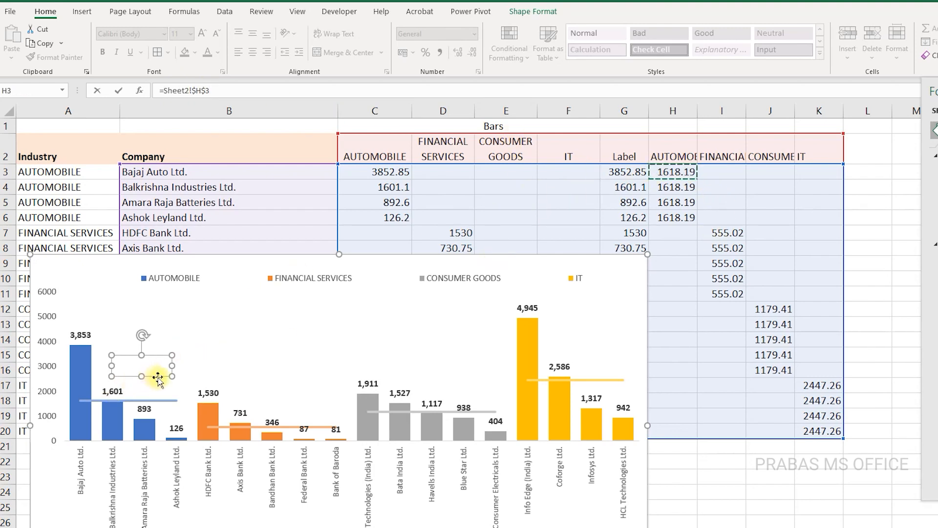
key("Return")
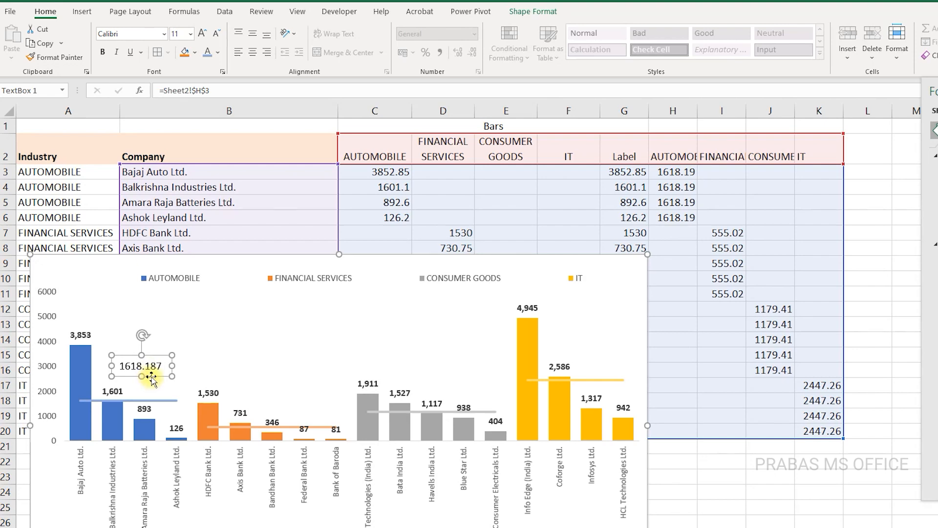
Copy the average text box above the financial services line and link the copy to =Sheet2!$I$7.
left_click_drag(152, 376, 292, 400)
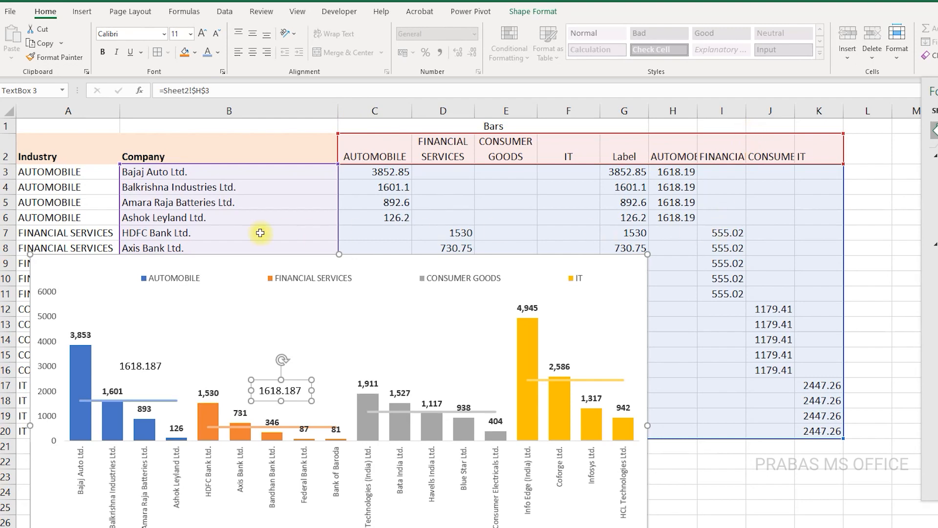
left_click(235, 86)
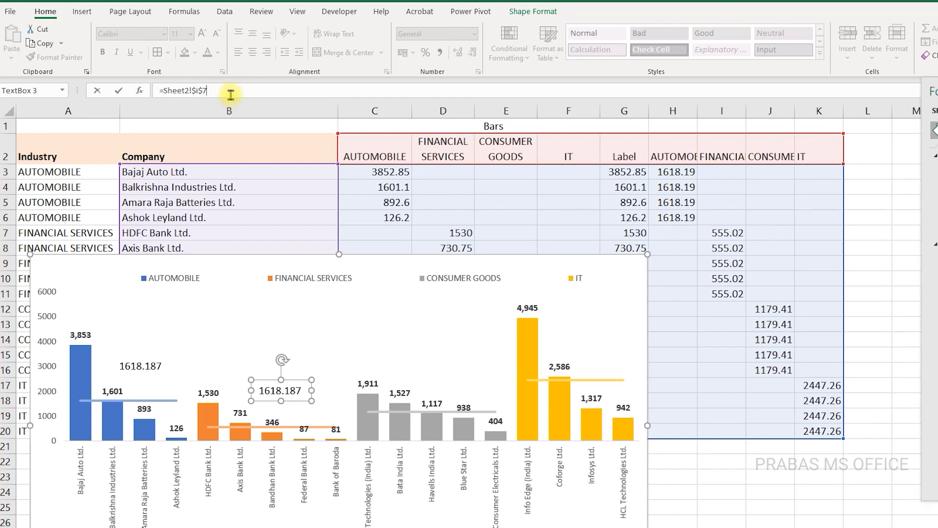
key("Return")
Copy the text box above the consumer goods line, move the chart below row 16, and link the copy to =Sheet2!$J$12.
left_click_drag(292, 402, 446, 381)
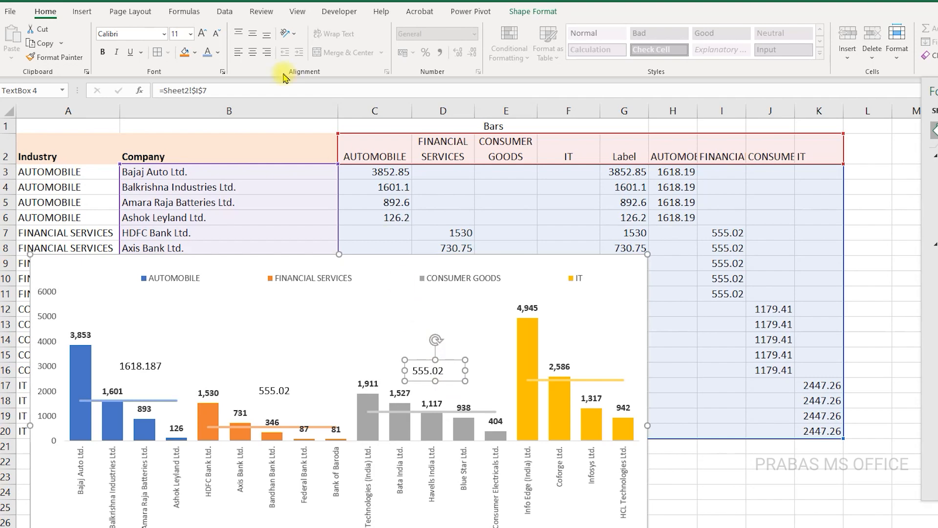
left_click(202, 91)
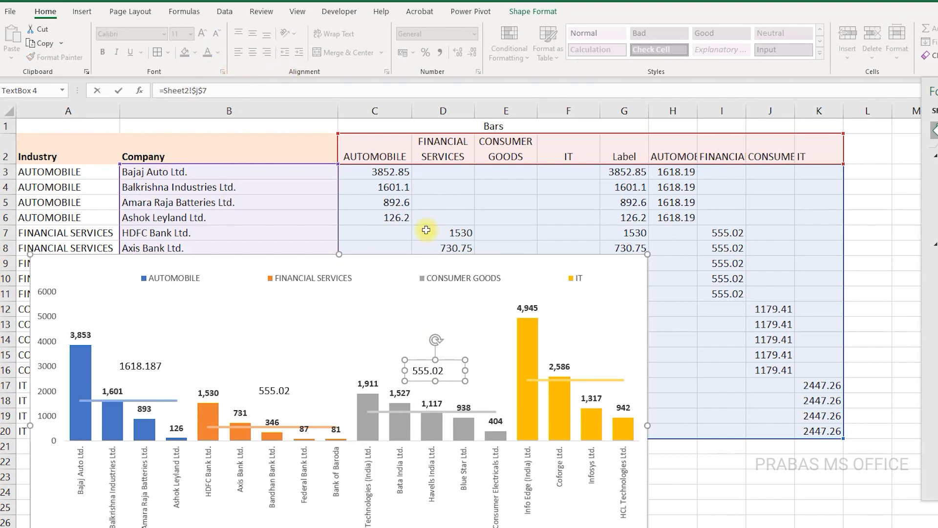
key("Escape")
left_click_drag(421, 254, 487, 378)
left_click(194, 91)
key("BackSpace")
type("j")
left_click(250, 94)
key("BackSpace")
type("12")
key("Return")
Copy the average text box above the IT line and link the copy to =Sheet2!$K$17.
left_click_drag(504, 483, 651, 446, "ctrl")
left_click(197, 93)
key("BackSpace")
type("k")
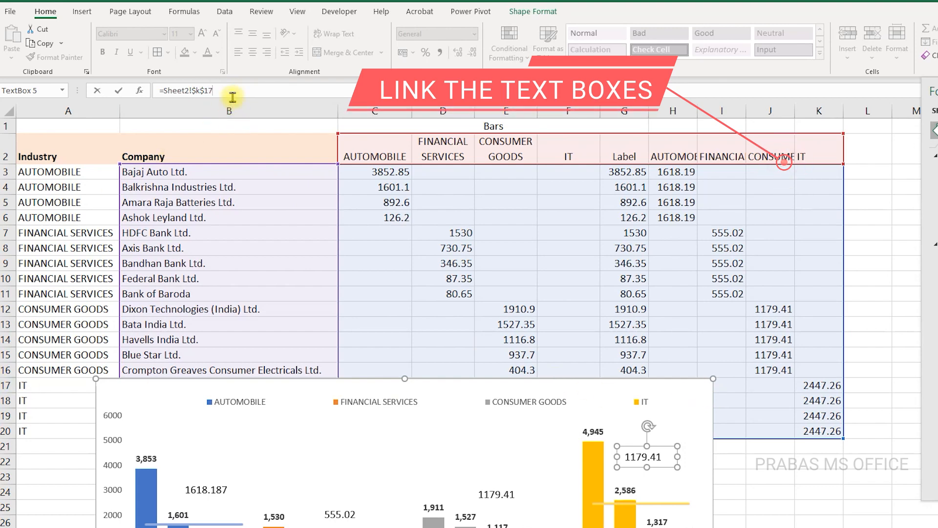
key("Return")
Move the chart up and narrow it clear of column G, and check the average labels on the Final sheet.
left_click_drag(411, 384, 347, 206)
left_click_drag(651, 383, 601, 383)
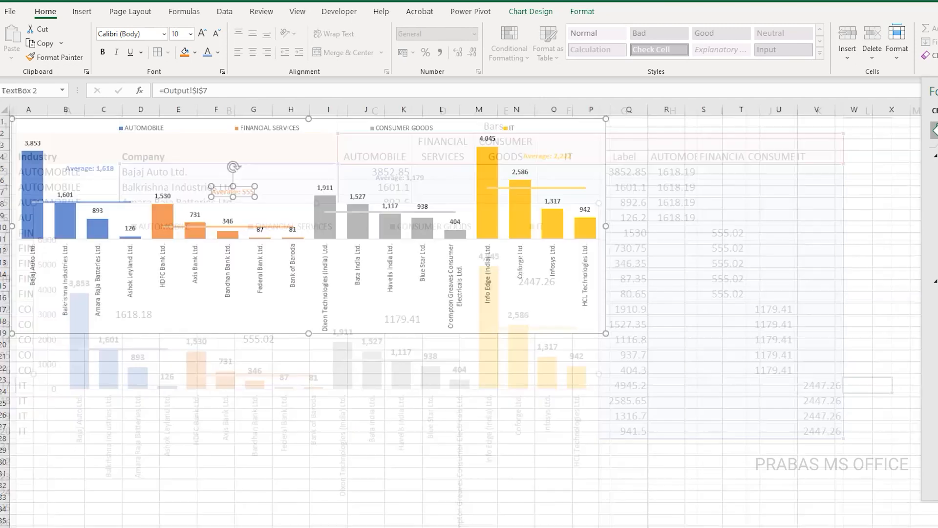
left_click(397, 178)
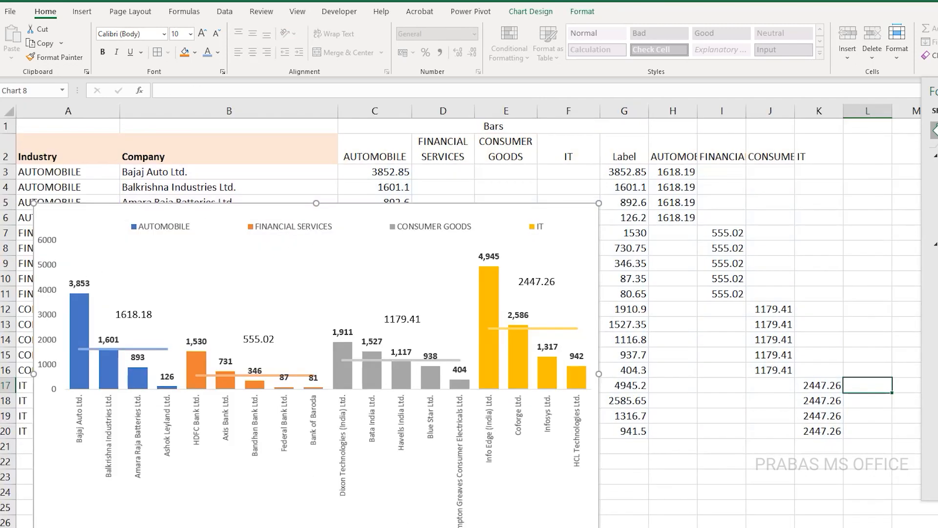
left_click(653, 175)
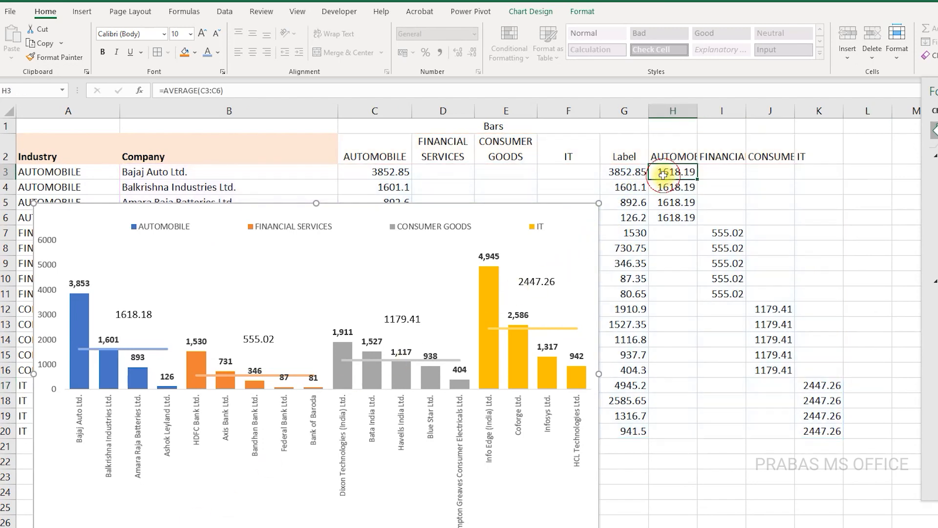
left_click(722, 236)
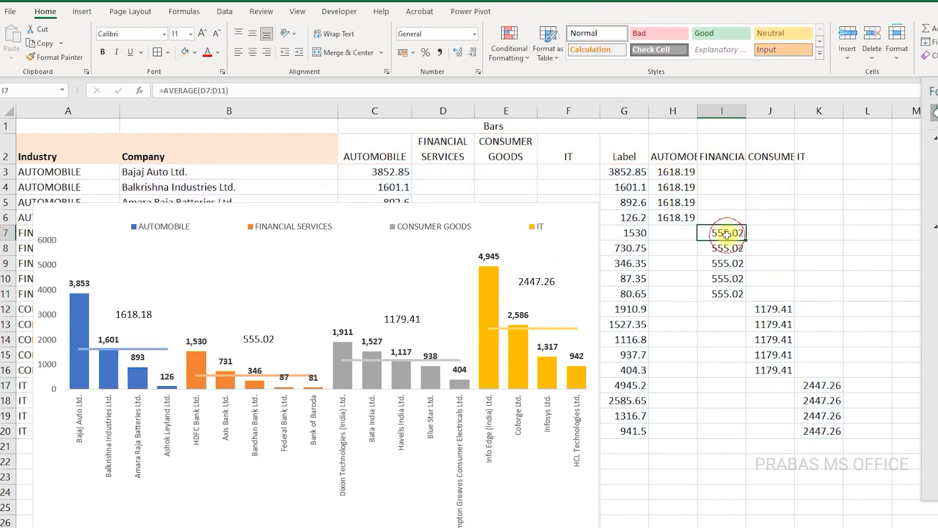
left_click(679, 172, "ctrl")
left_click(777, 309, "ctrl")
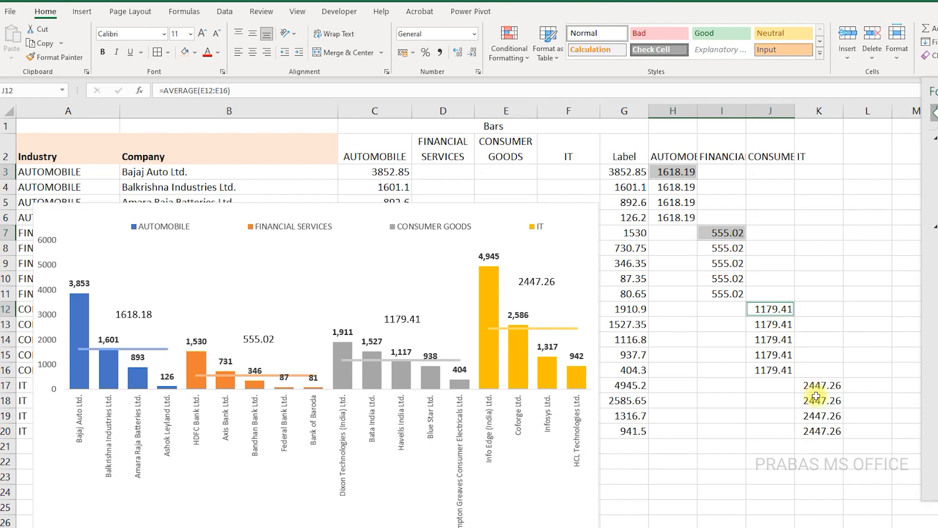
left_click(821, 387, "ctrl")
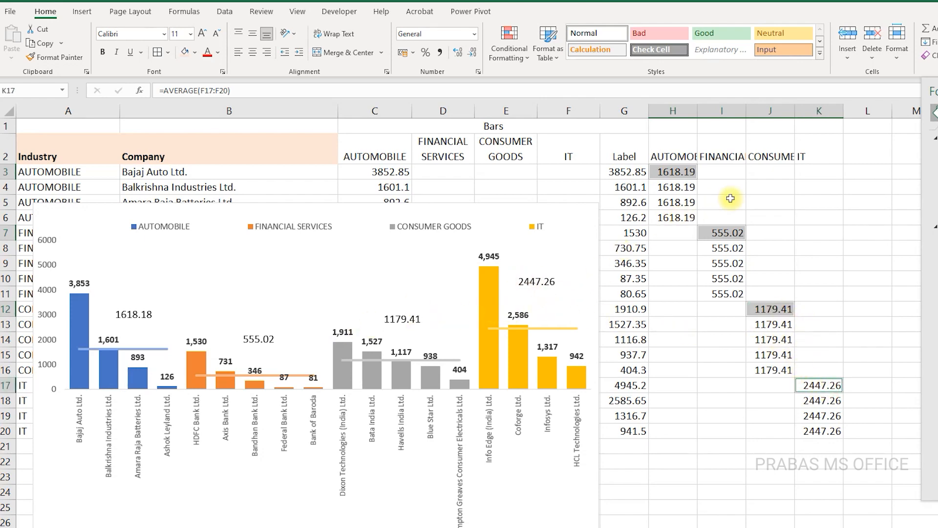
Apply the custom number format "Average: :"#,##0 to the automobile average in cell H3.
left_click(664, 172)
right_click(664, 173)
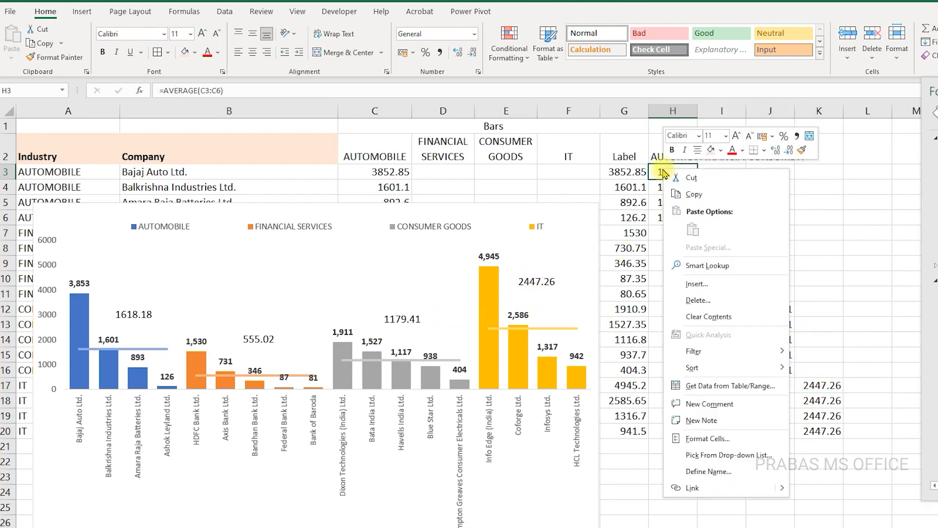
left_click(694, 438)
left_click_drag(715, 297, 797, 174)
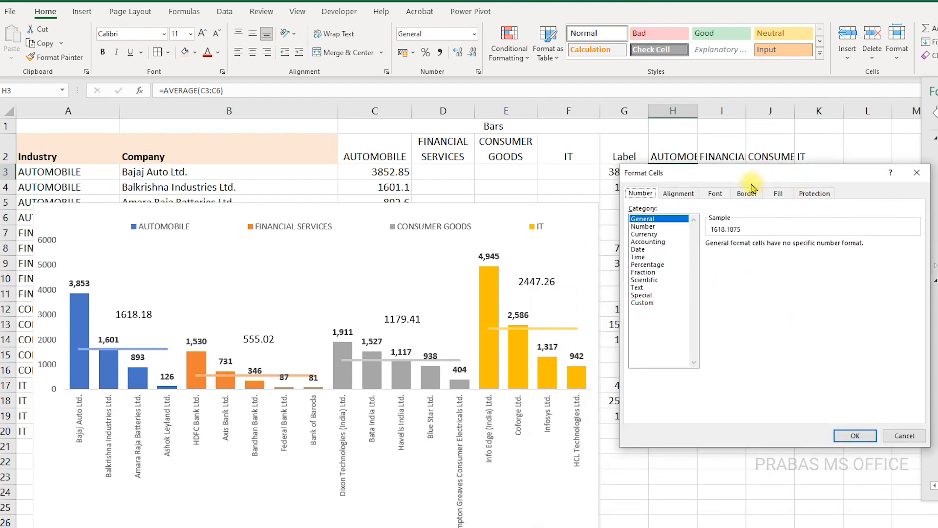
left_click(641, 303)
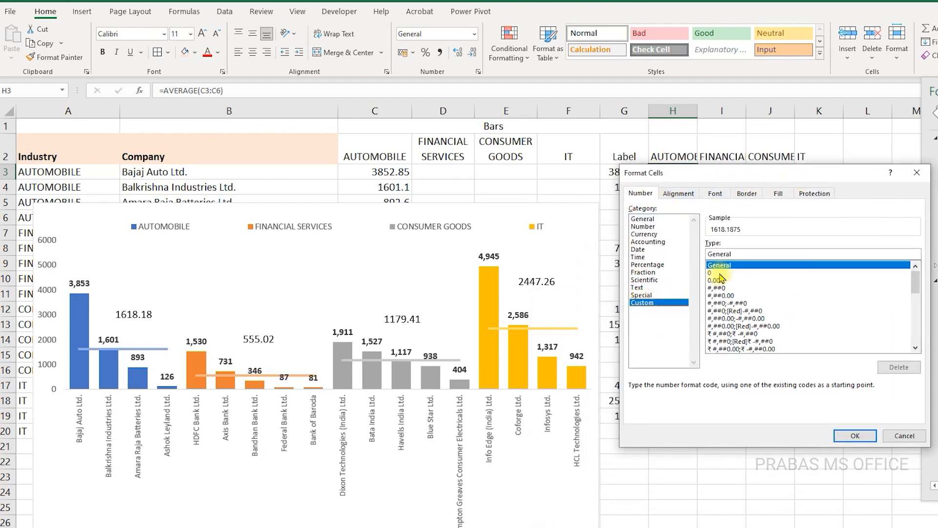
type("\"Average:  :\"#,##0")
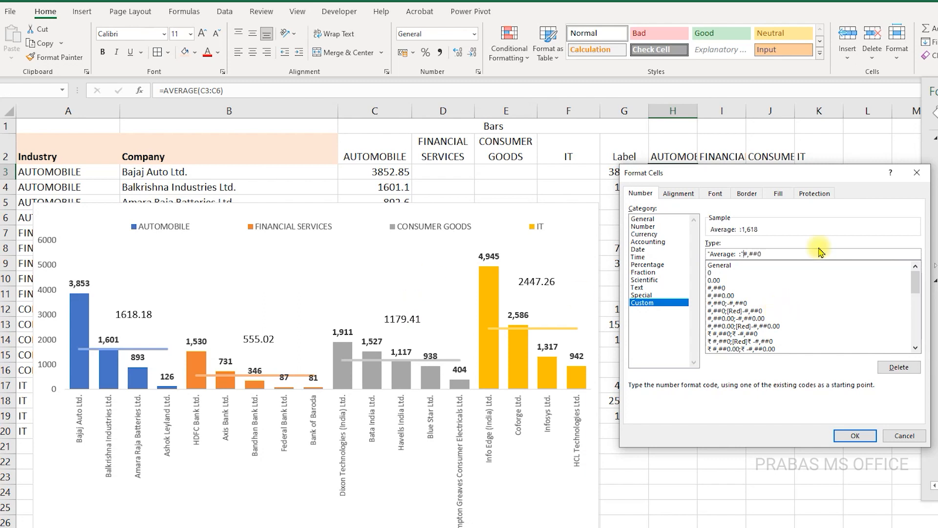
left_click(854, 434)
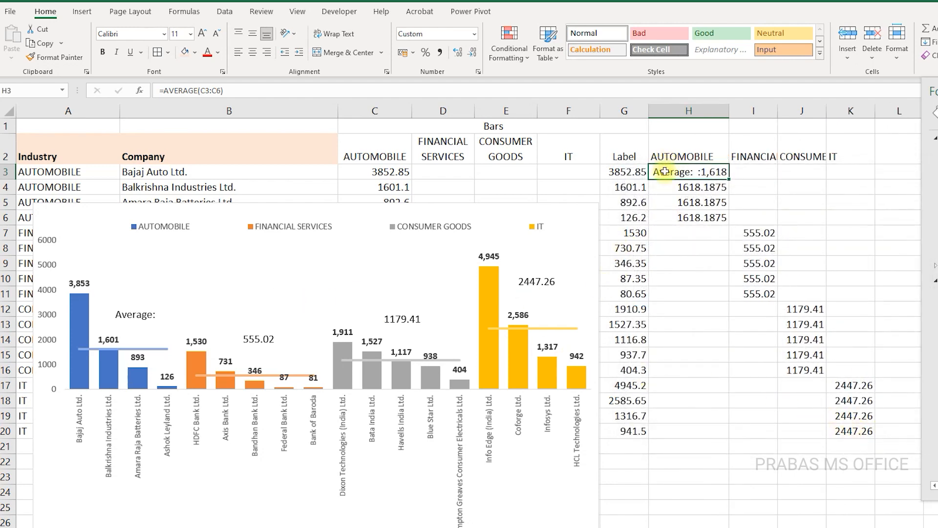
Remove the extra colon from H3's custom number format so it reads "Average: "#,##0.
right_click(704, 173)
key("ctrl+1")
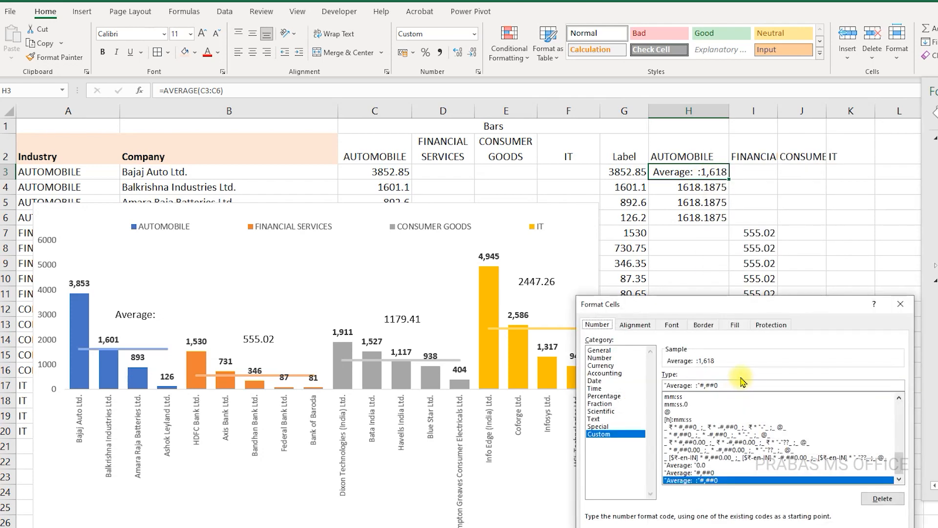
left_click(696, 385)
key("BackSpace")
key("BackSpace")
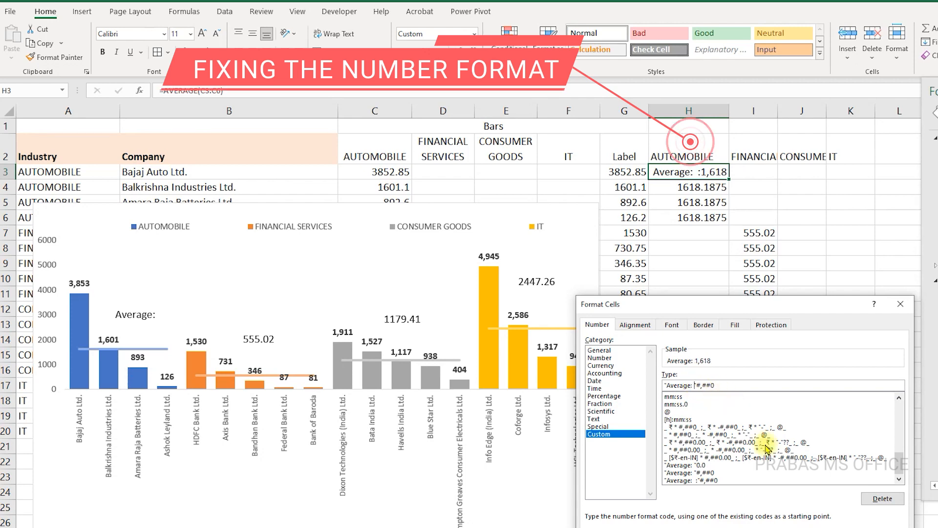
key("Return")
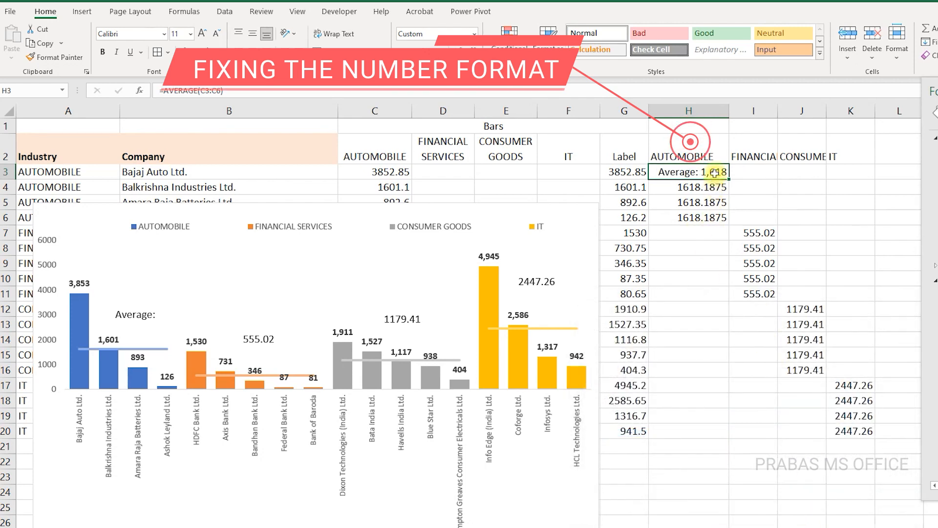
Copy the number format of H3 to the other industries' first average cells, I7, J12 and K17.
left_click(72, 71)
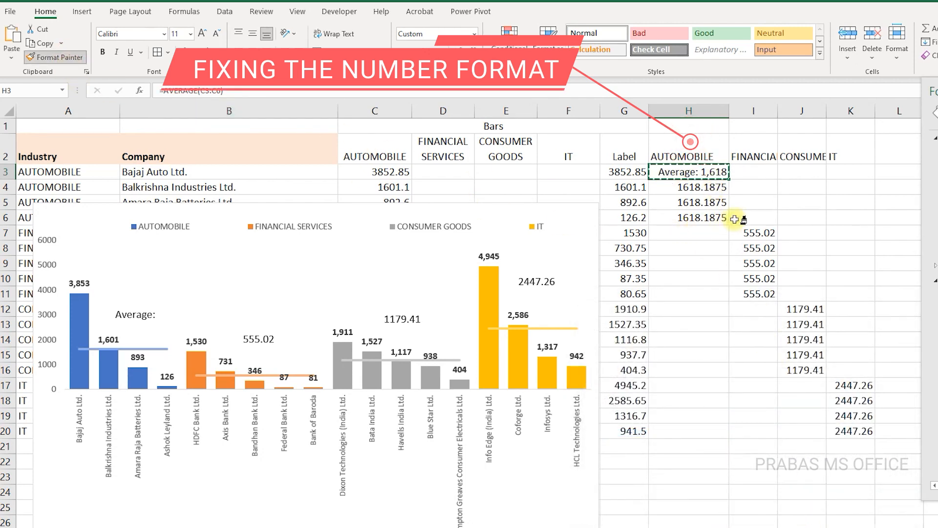
left_click(753, 233)
left_click(55, 57)
left_click(781, 308)
left_click(850, 385)
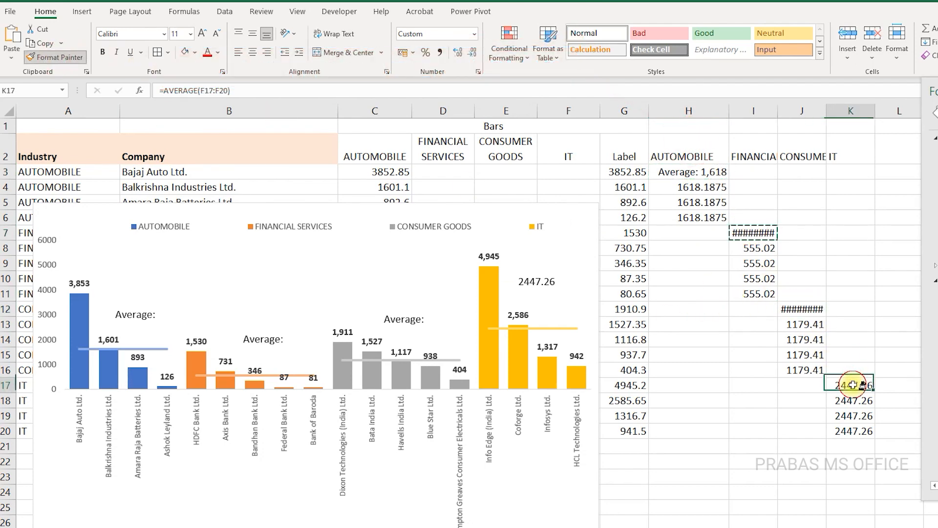
key("Escape")
Widen columns I, J and K together to fit the formatted averages, and move the Format Shape pane off the sheet data.
left_click(757, 111)
left_click(804, 112, "ctrl")
left_click(850, 112, "ctrl")
mouse_move(875, 112)
left_mouse_down()
mouse_move(889, 112)
mouse_move(858, 112)
mouse_move(874, 111)
left_mouse_up()
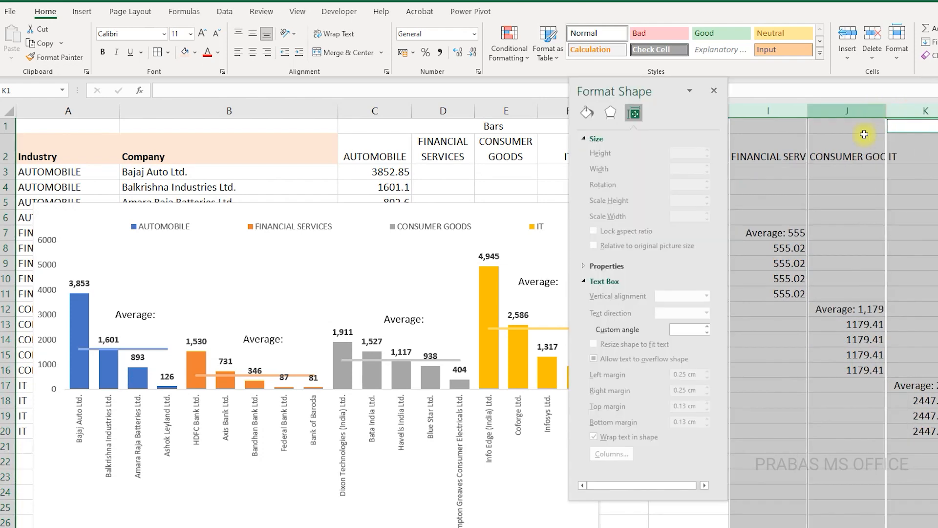
left_click(823, 220)
left_click_drag(660, 94, 937, 119)
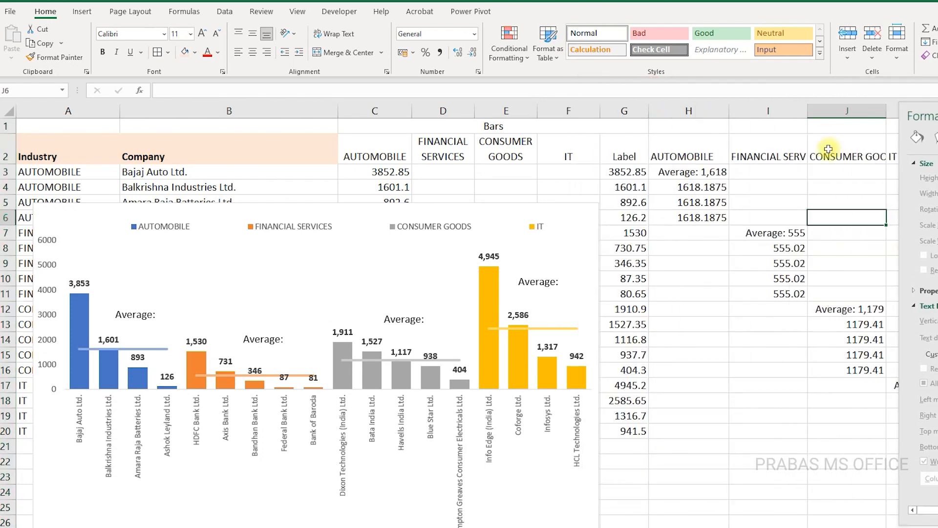
Select all four average text boxes in the chart, enable resizing the shape to fit text, and turn off text wrapping.
left_click(740, 235)
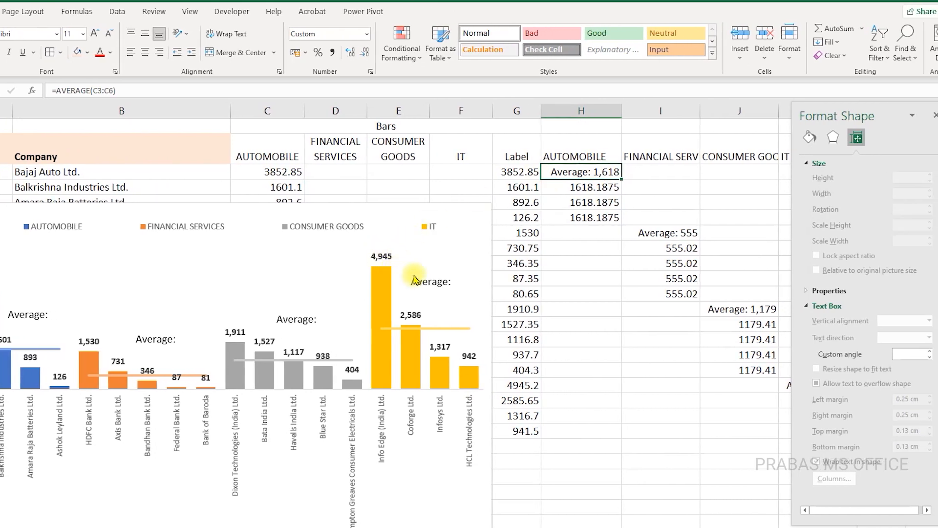
left_click(516, 281)
left_click(280, 321, "ctrl")
left_click(155, 338, "ctrl")
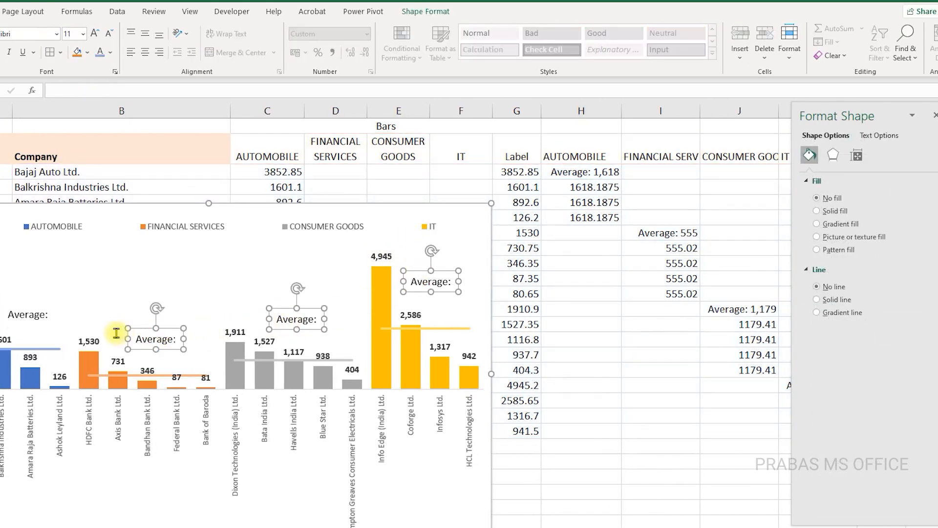
left_click(28, 314, "ctrl")
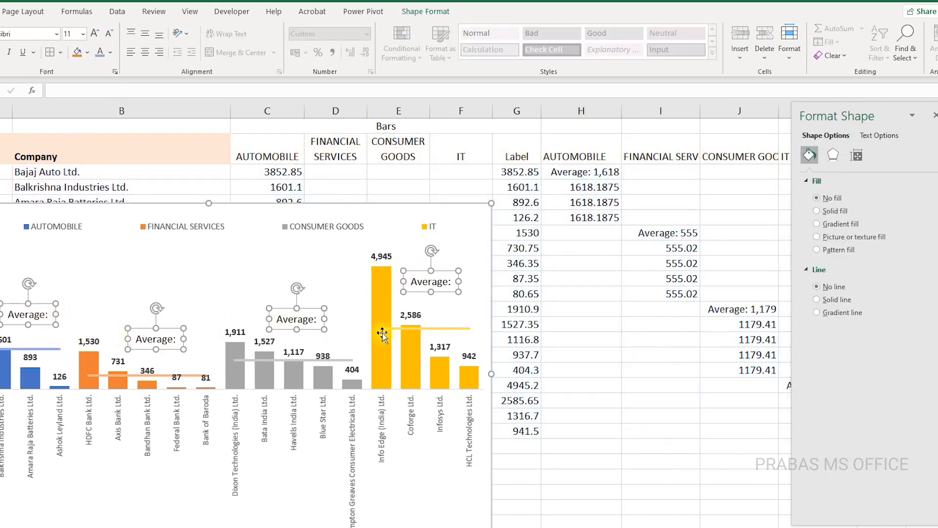
left_click(858, 156)
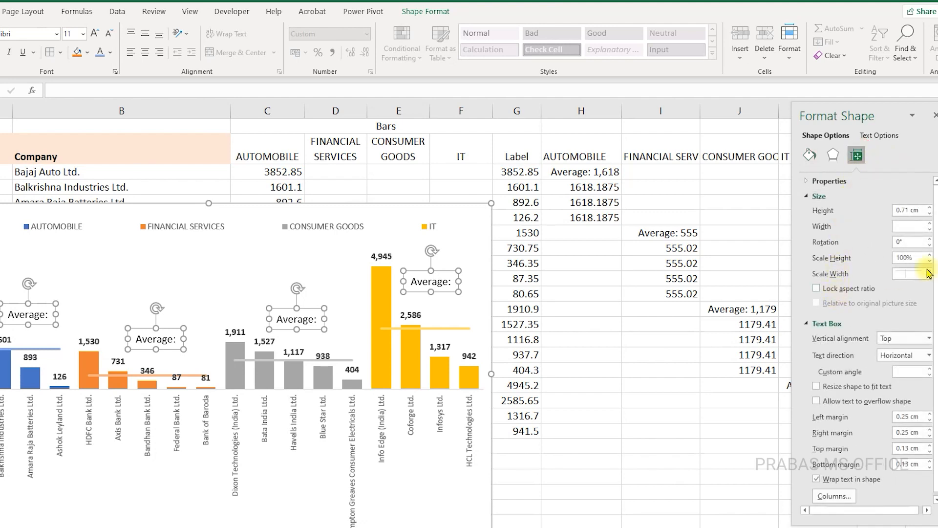
left_click(820, 384)
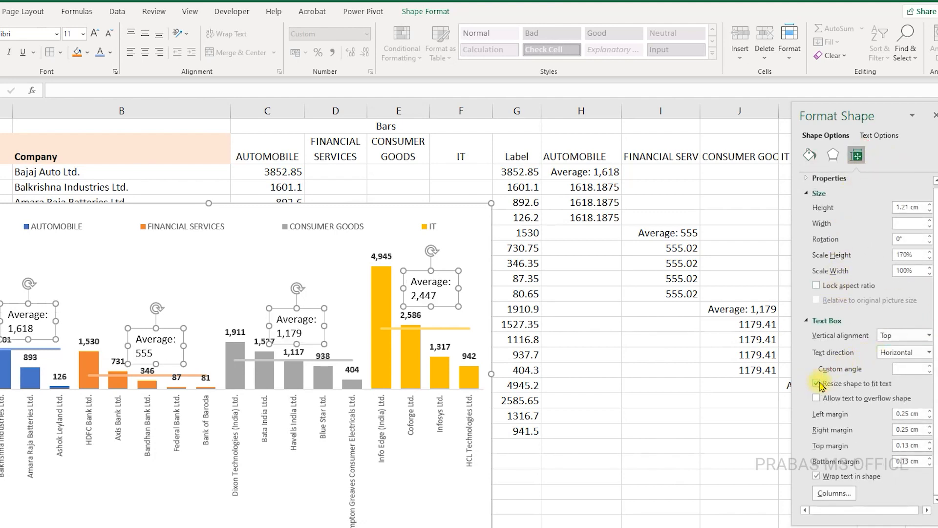
left_click(865, 477)
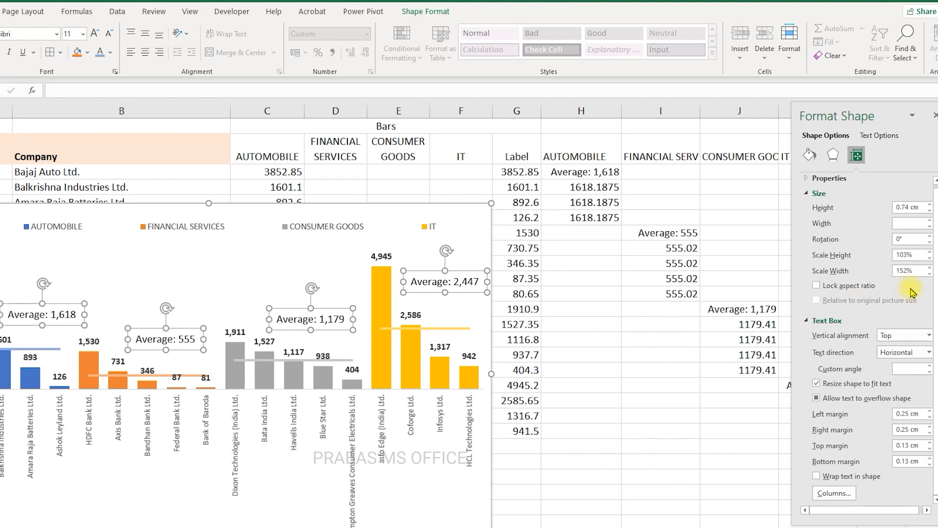
Set all four internal margins of the selected average text boxes to 0 and close the formatting pane.
triple_click(891, 413)
type("0")
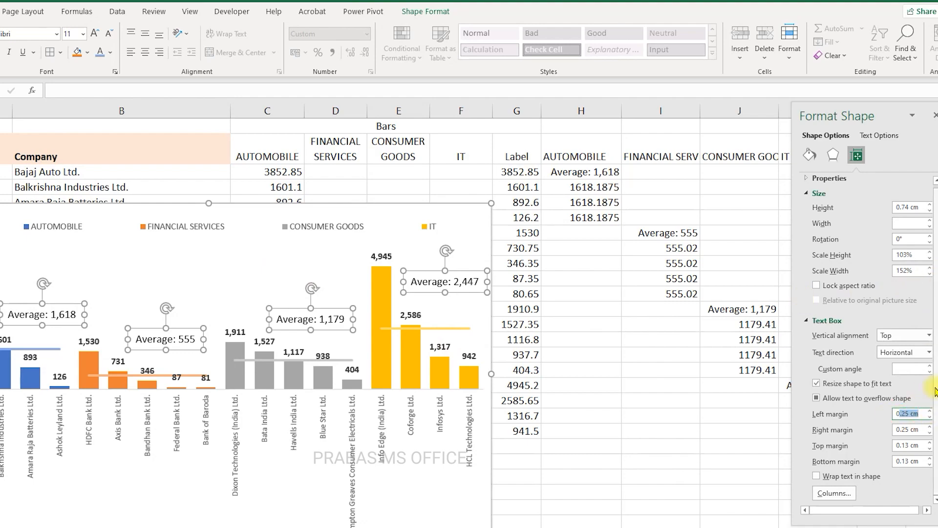
key("Tab")
type("0")
key("Tab")
type("0")
key("Tab")
type("0")
left_click(935, 115)
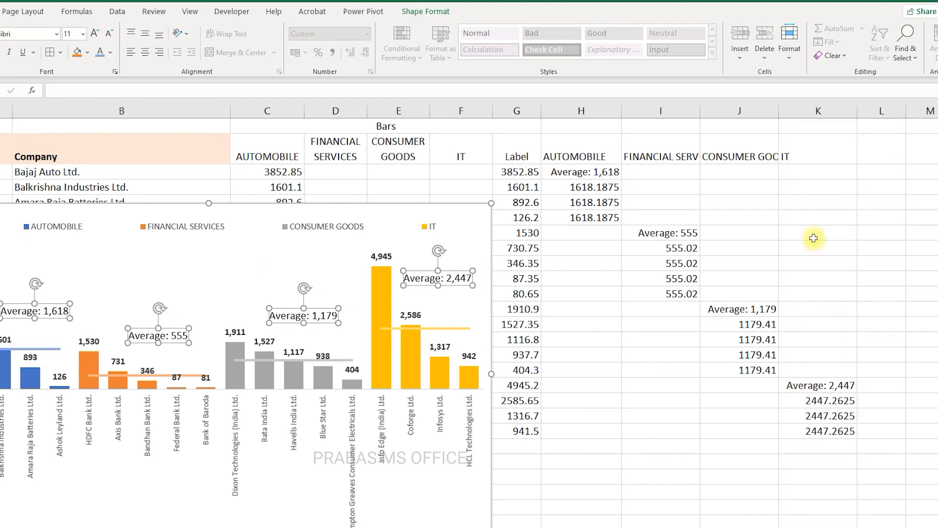
Reduce the font size of the four average text boxes to 10.5, shift them slightly down toward their lines, and deselect them.
left_click(108, 33)
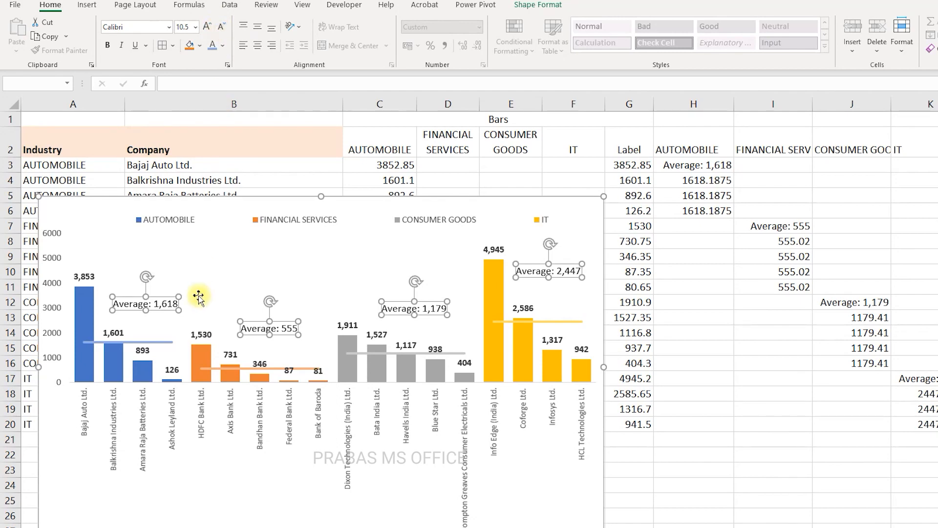
left_click_drag(166, 297, 163, 304)
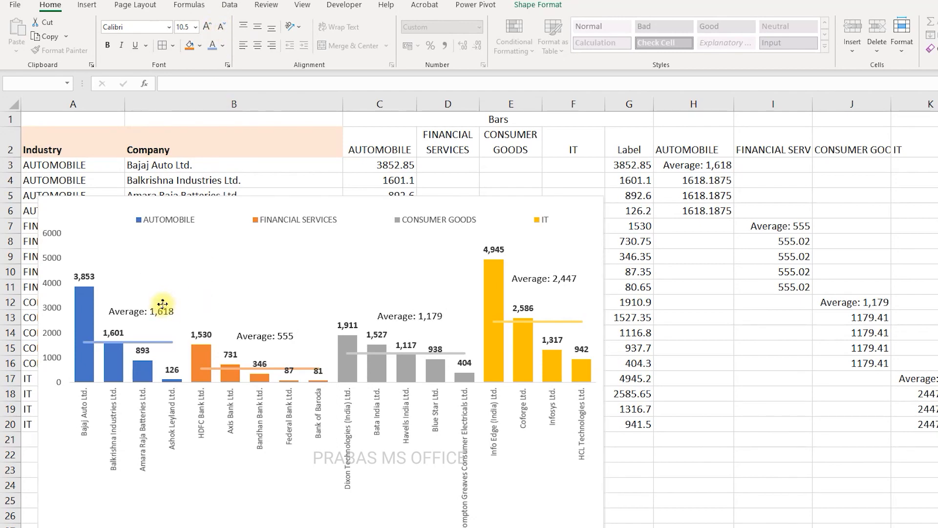
key("Escape")
key("Escape")
Color the automobile average text light blue and the financial services average text light orange to match their lines.
left_click(160, 310)
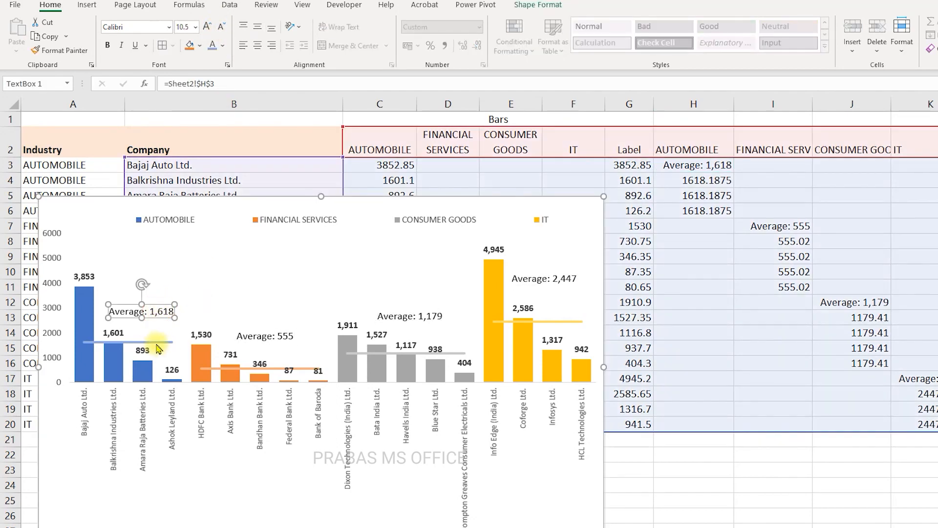
left_click(223, 46)
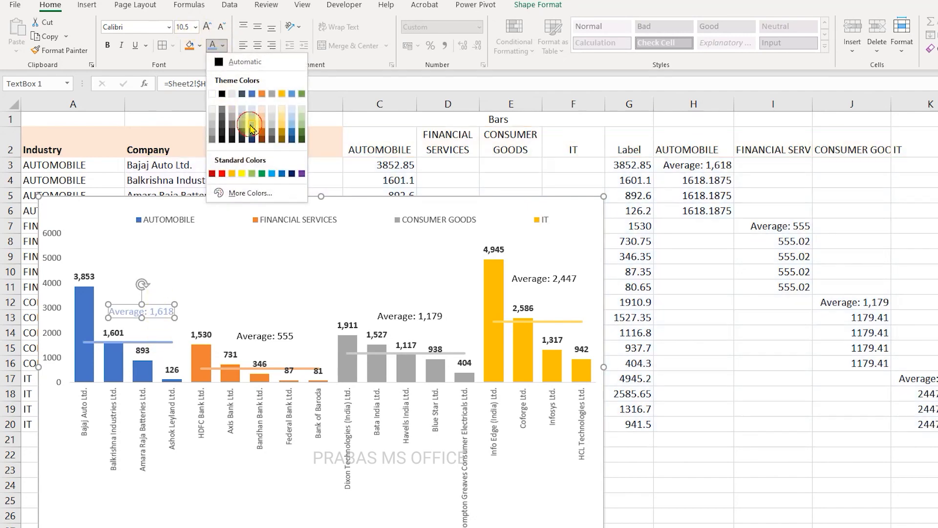
left_click(250, 128)
left_click(270, 328)
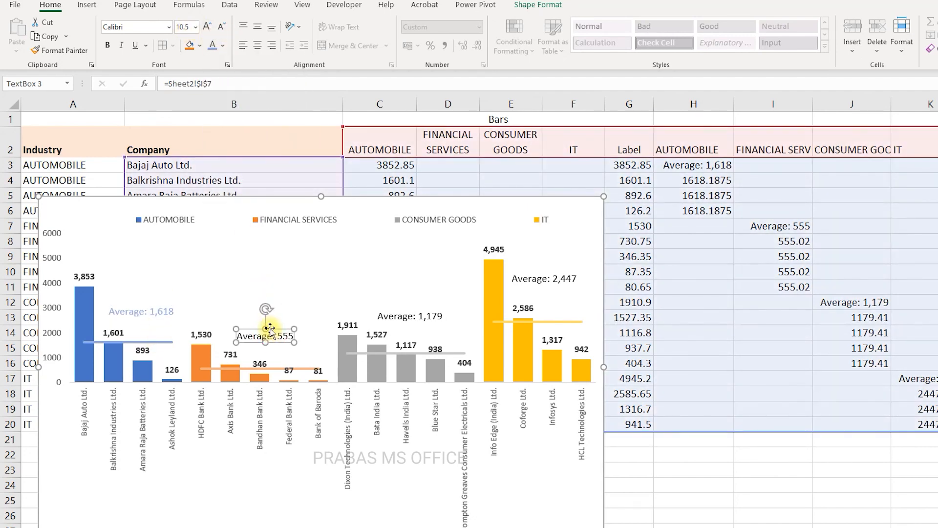
left_click(222, 46)
left_click(259, 126)
Color the consumer goods average text light gray and the IT average text light gold to match their lines.
left_click(384, 316)
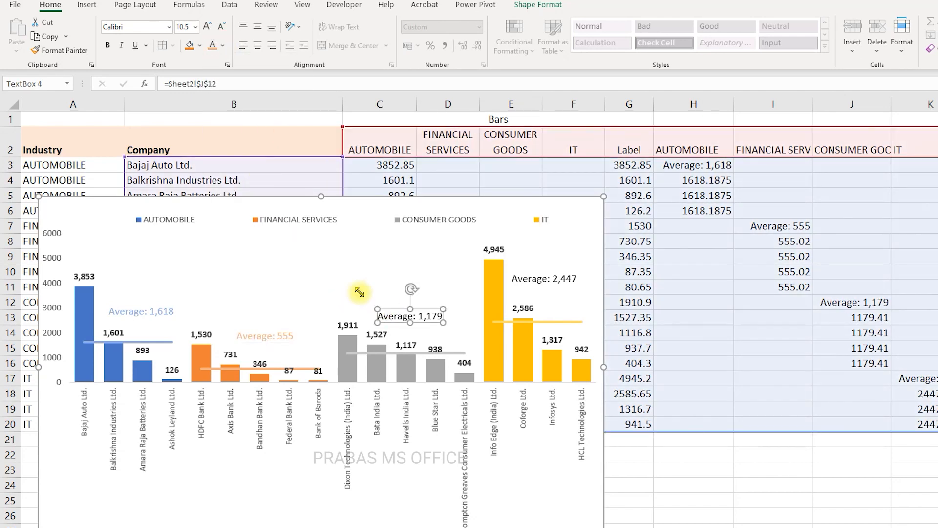
left_click(224, 46)
left_click(273, 128)
left_click(543, 278)
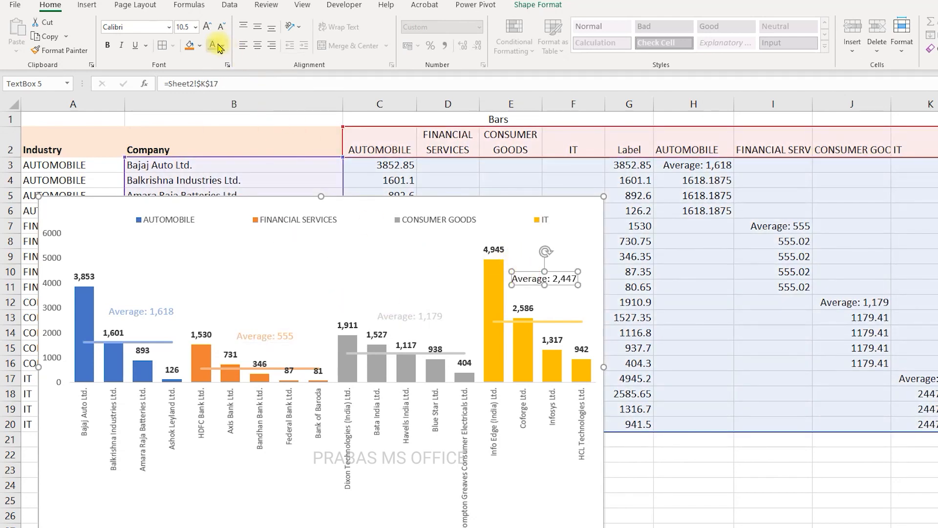
left_click(223, 46)
left_click(282, 126)
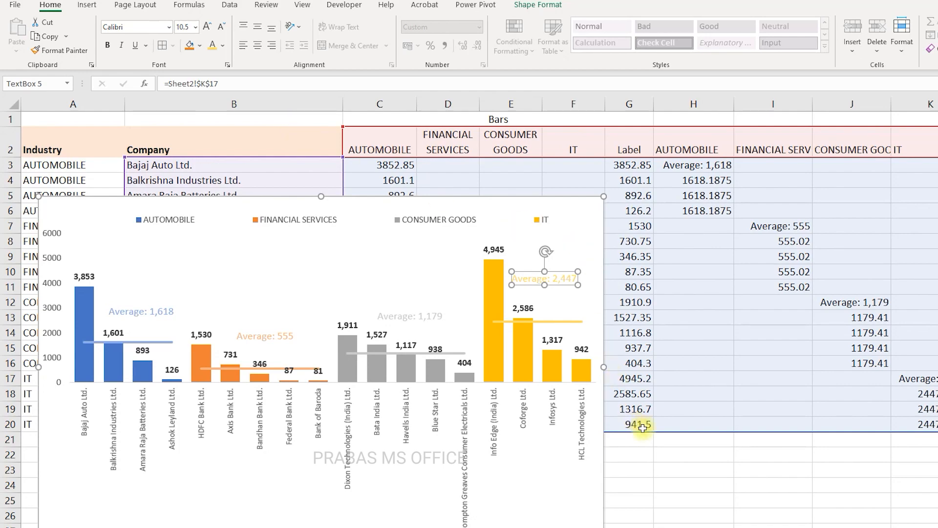
Widen the chart to the right beyond column J and compare it with the chart on the Final sheet.
left_click(604, 367)
left_click_drag(604, 366, 937, 367)
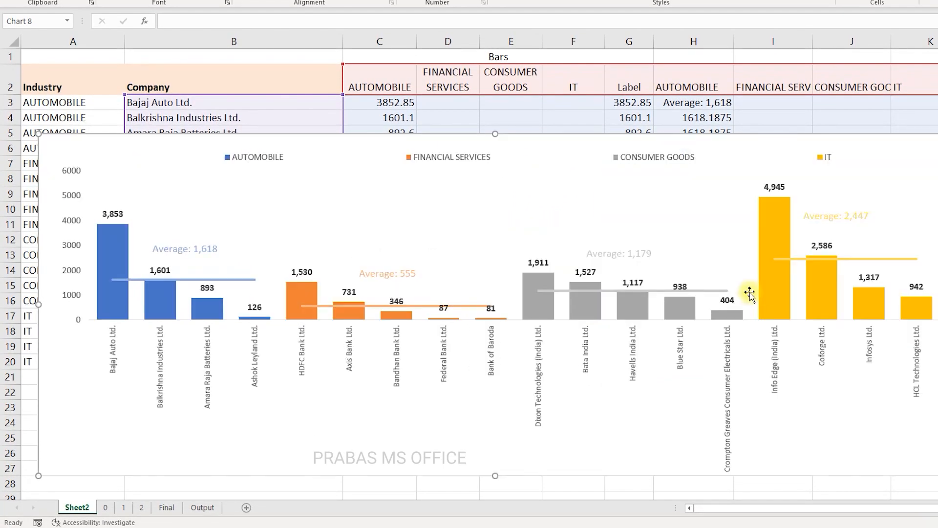
left_click(166, 507)
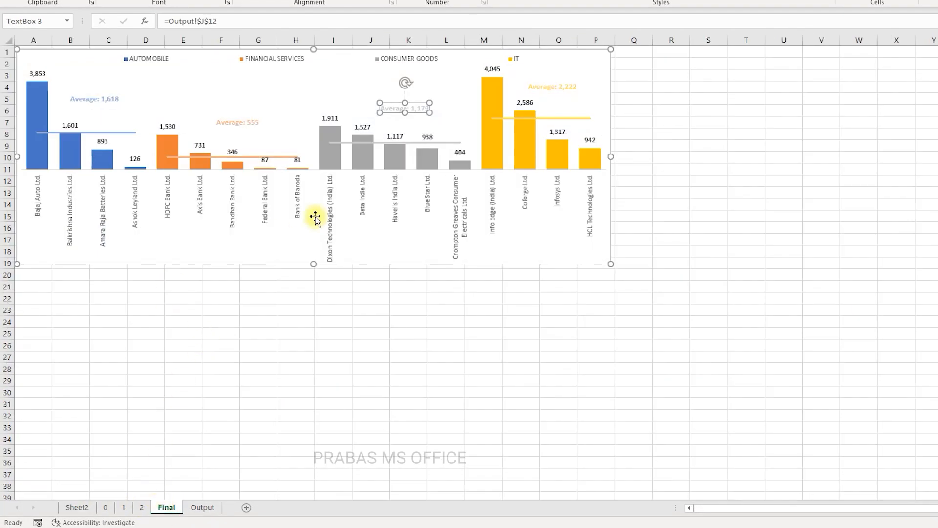
key("Escape")
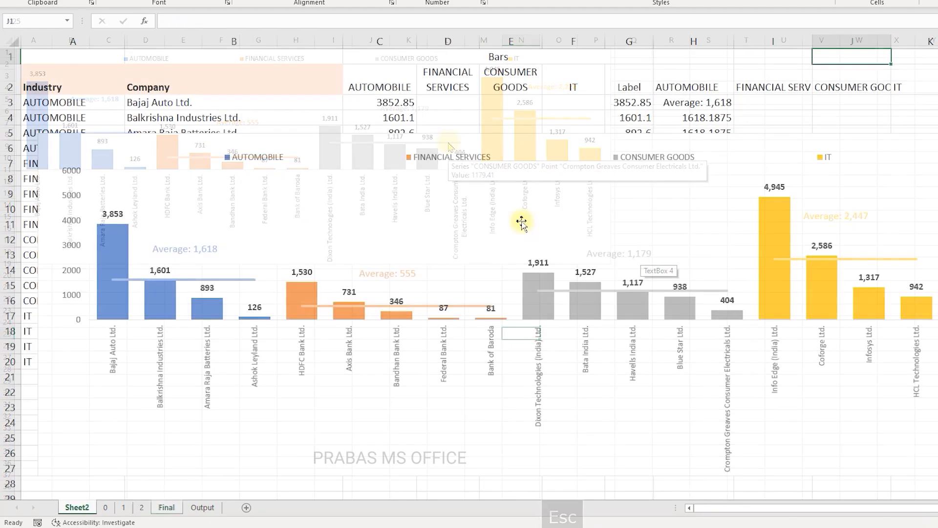
Narrow the chart from its left edge, select the automobile values C3:C6, and place the chart over columns B to I starting at row 5.
left_click(789, 235)
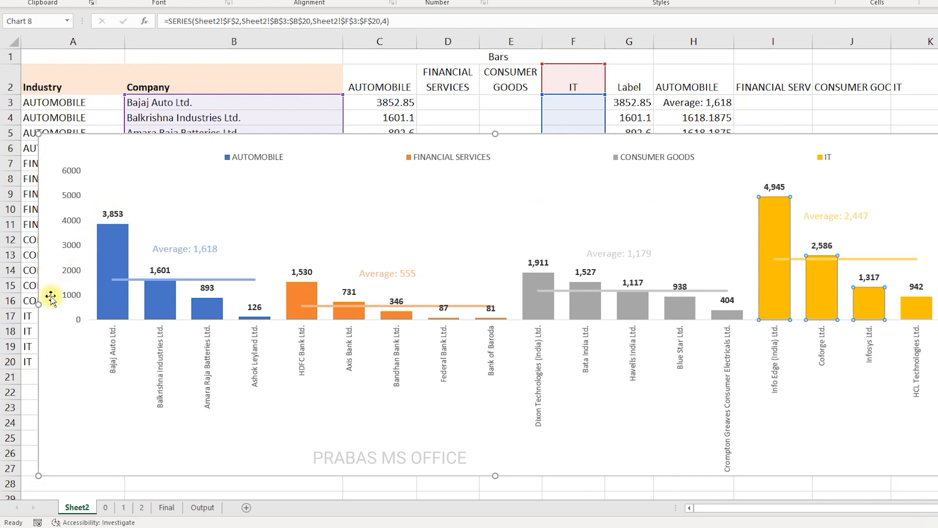
left_click_drag(39, 304, 456, 304)
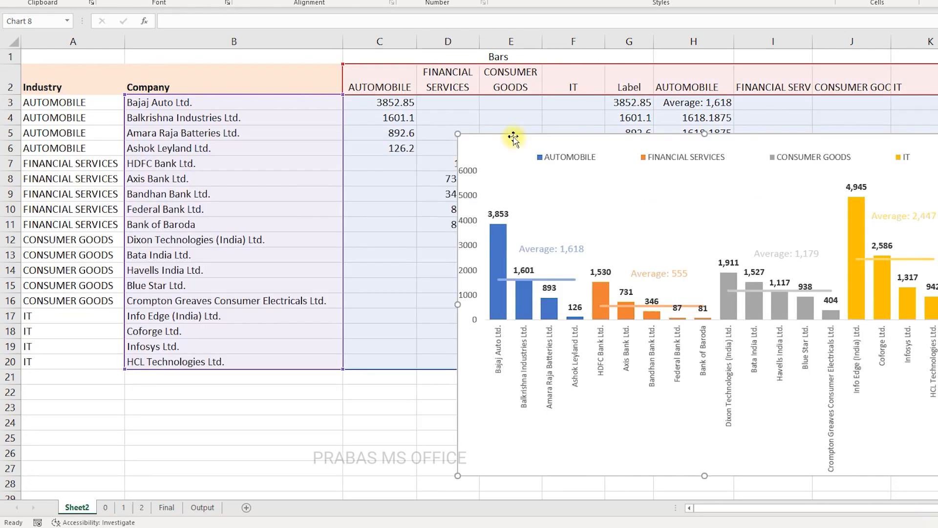
left_click_drag(513, 138, 805, 270)
left_click_drag(398, 101, 398, 142)
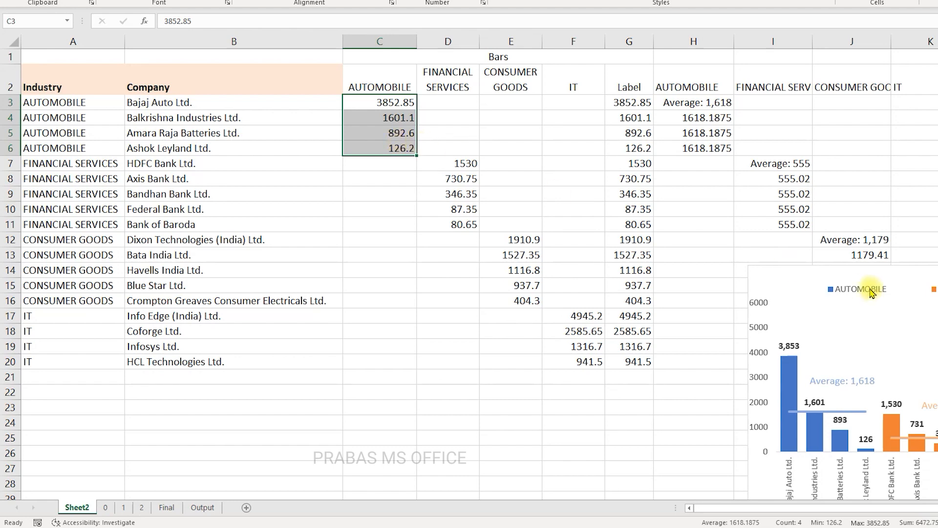
left_click_drag(862, 269, 420, 128)
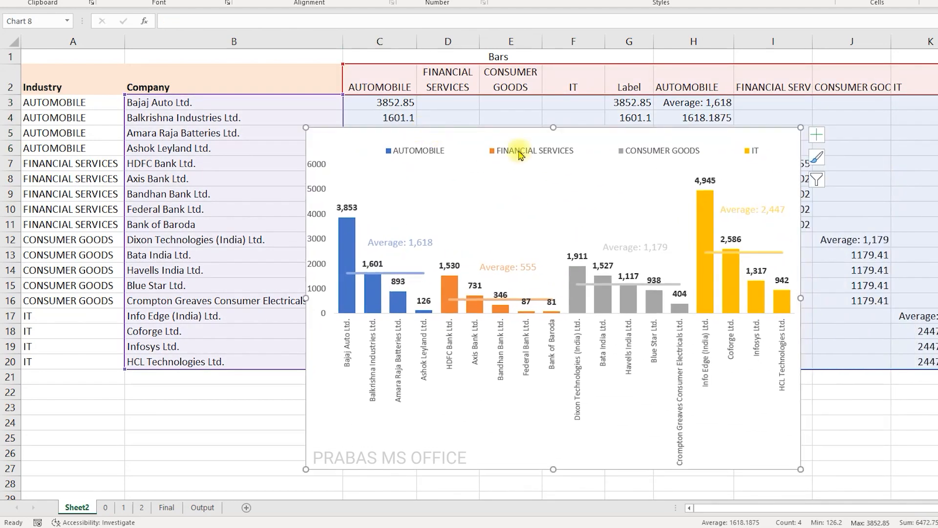